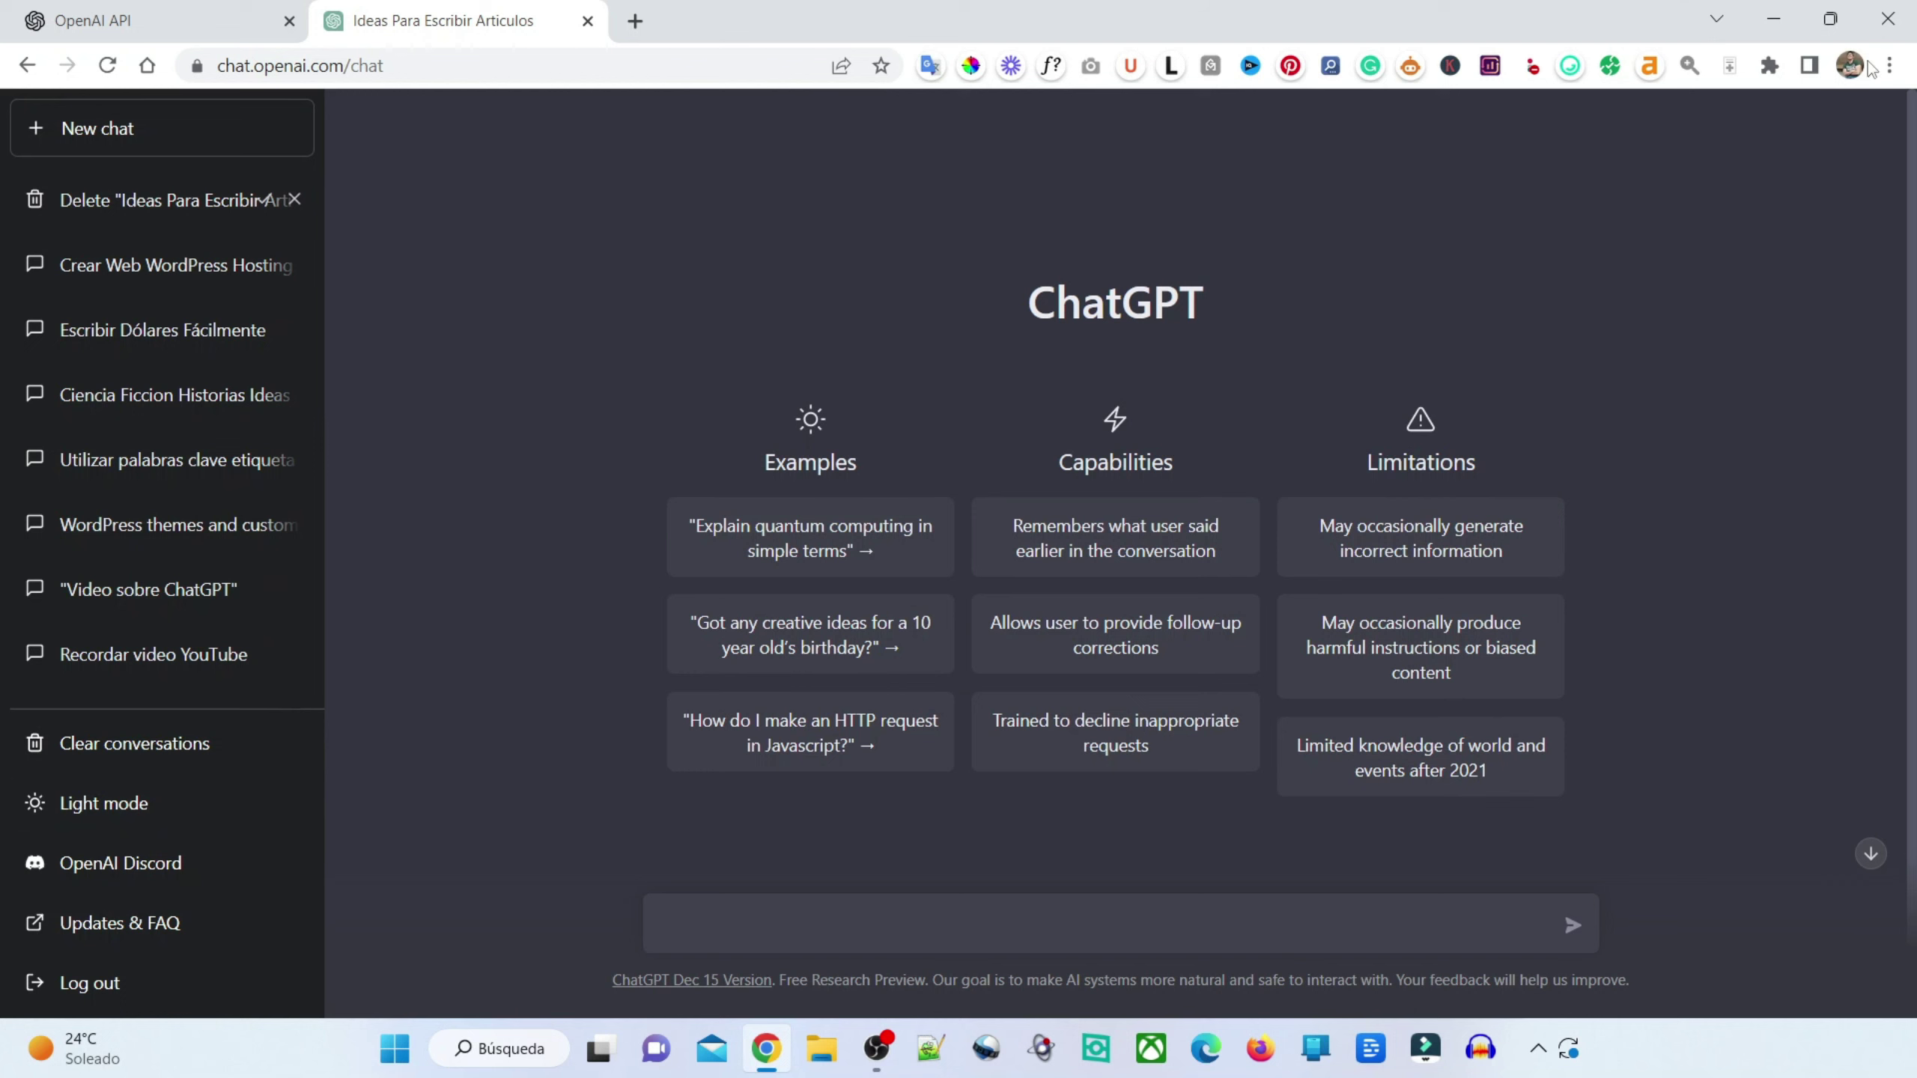
- Enlarge the web page by raising the browser zoom two levels from 100%
left_click(1890, 66)
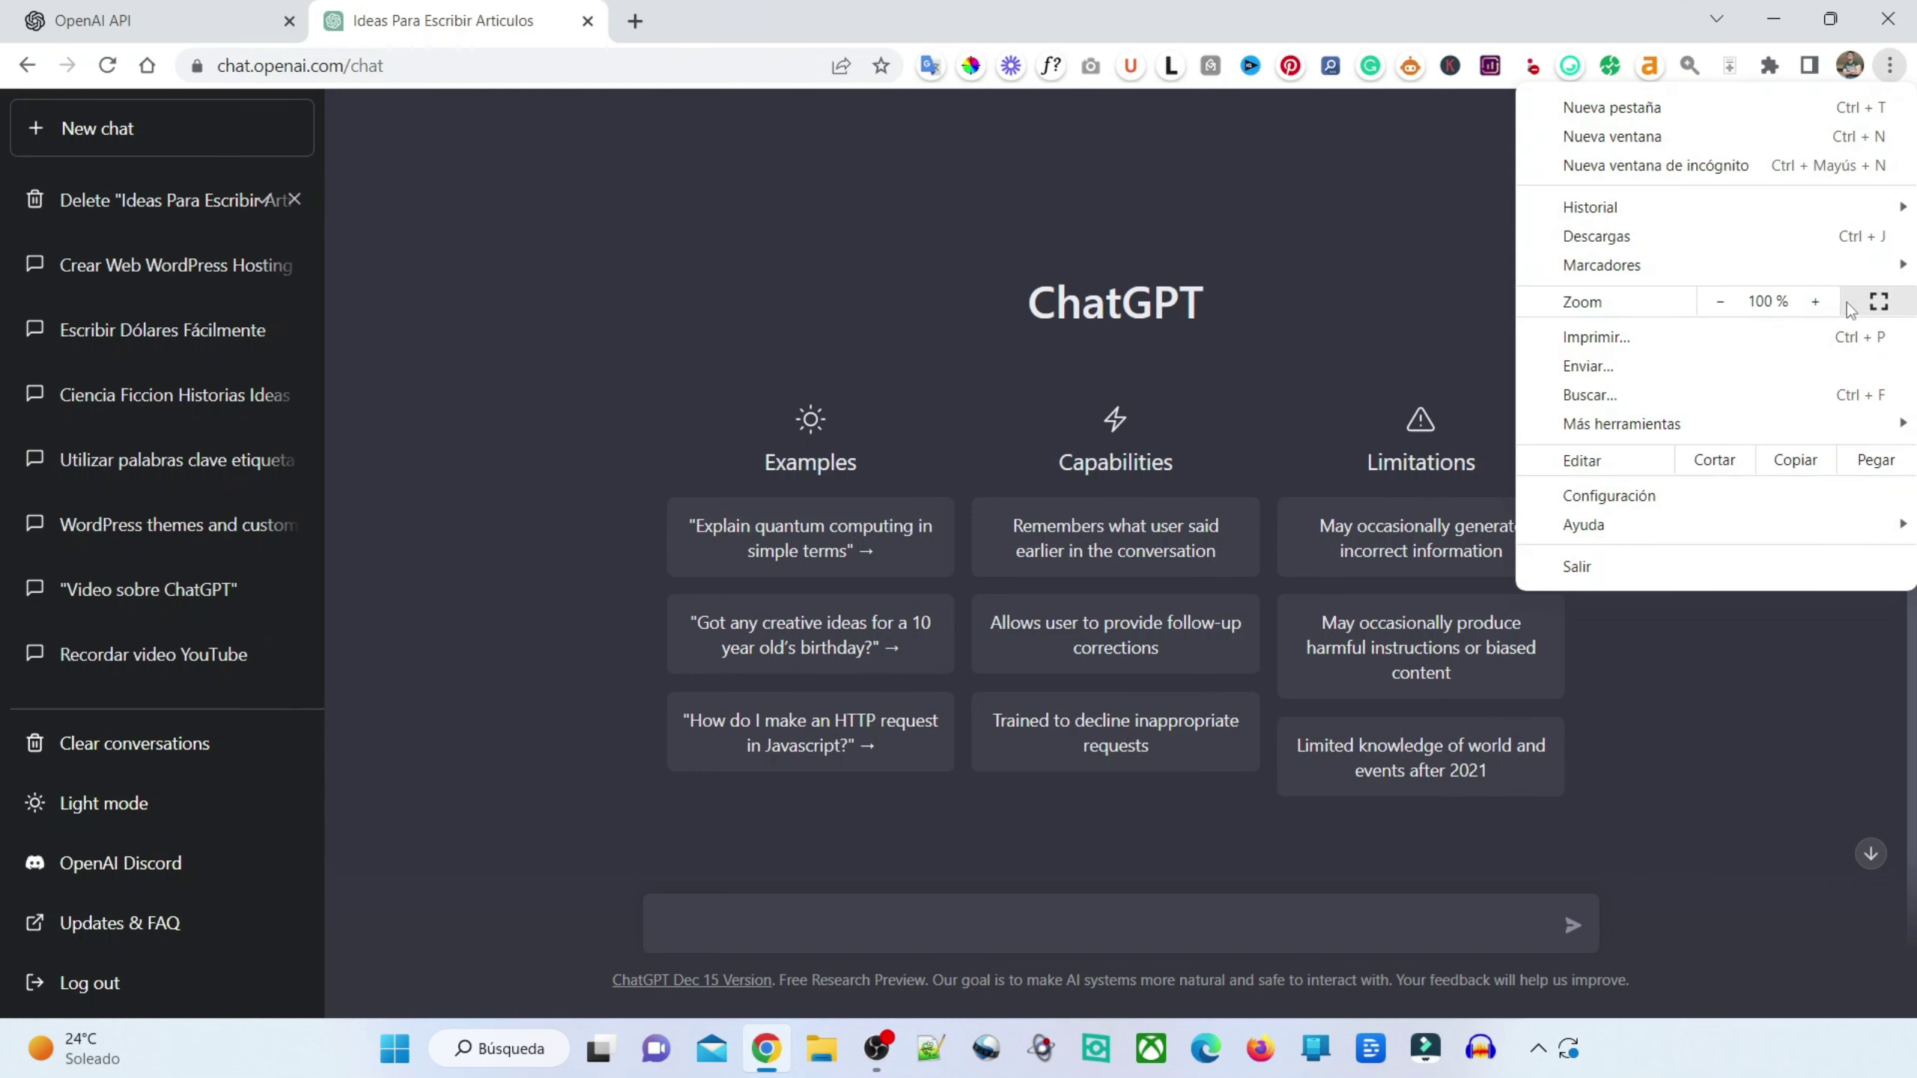
left_click(1825, 305)
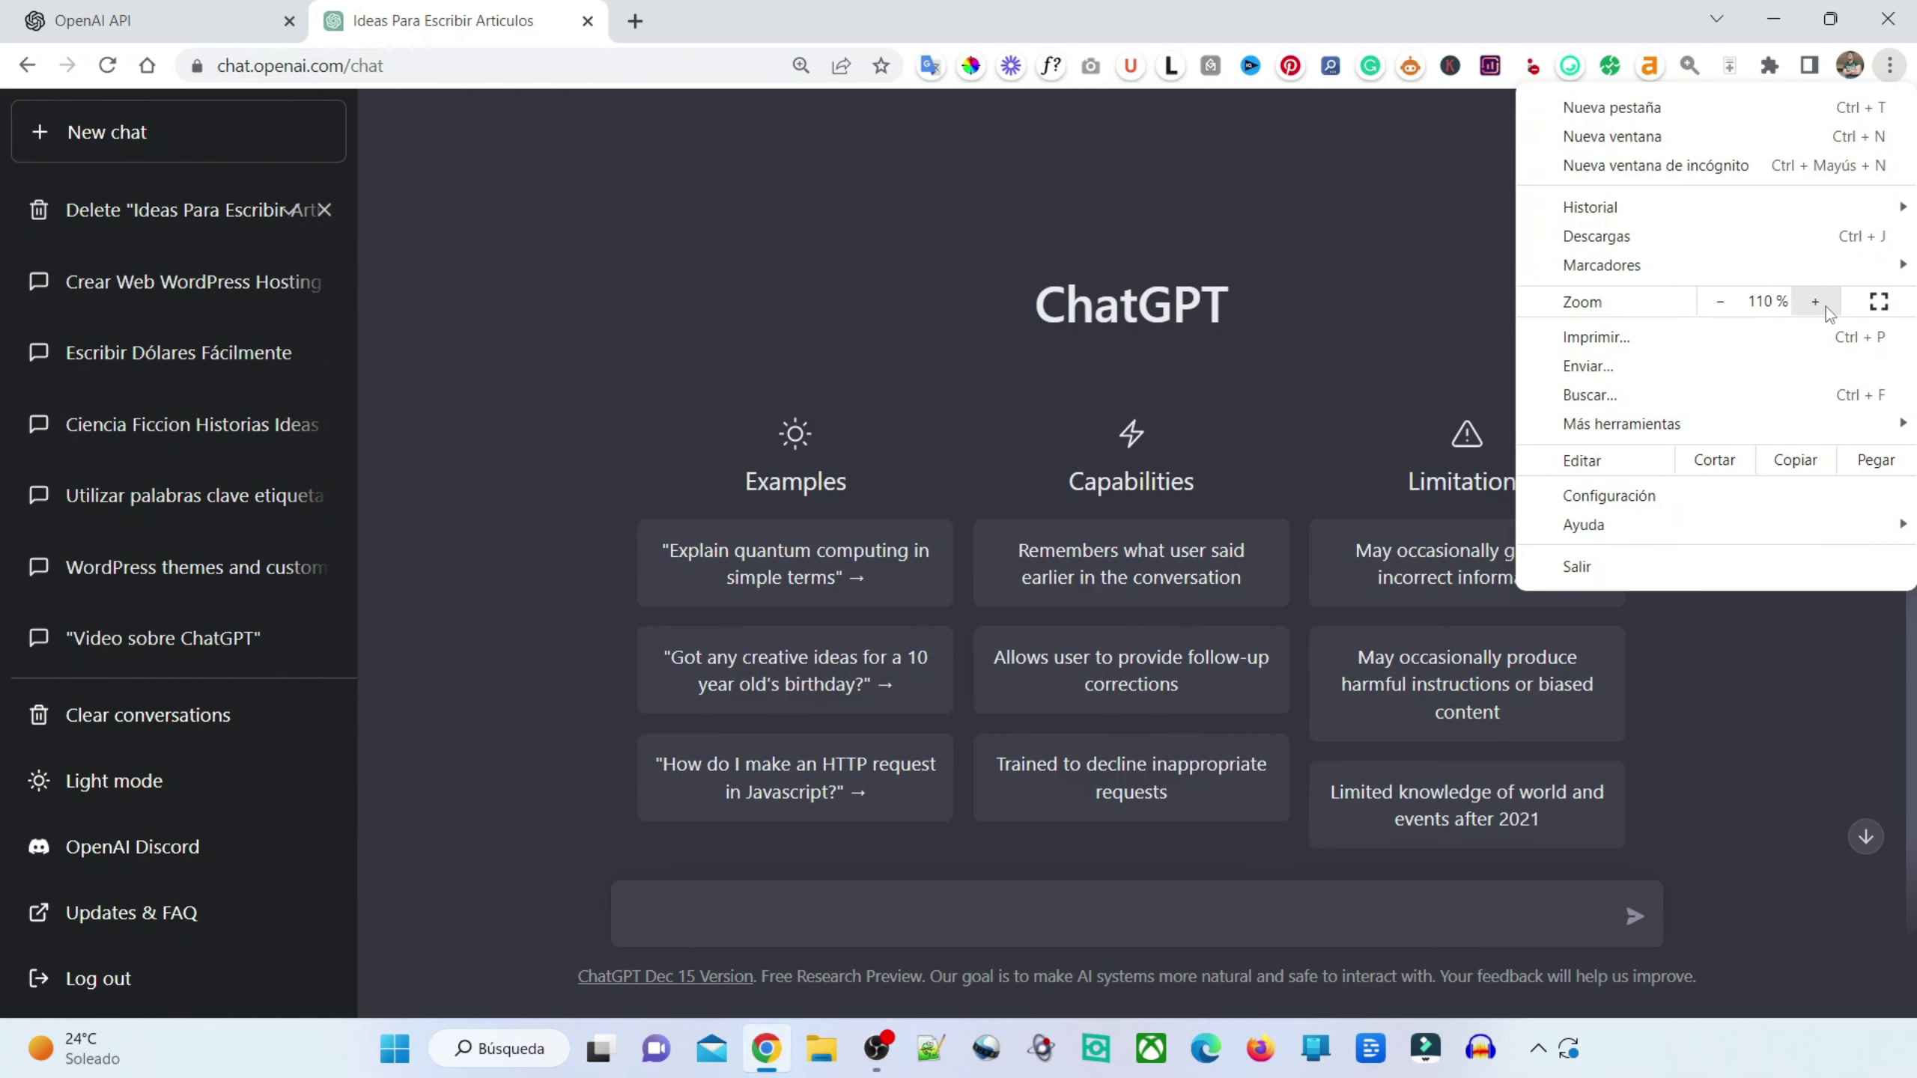
left_click(1826, 306)
- Request ten attractive article titles with the prompt "dame 10 titulos de articulos que sean atractivos"
left_click(812, 885)
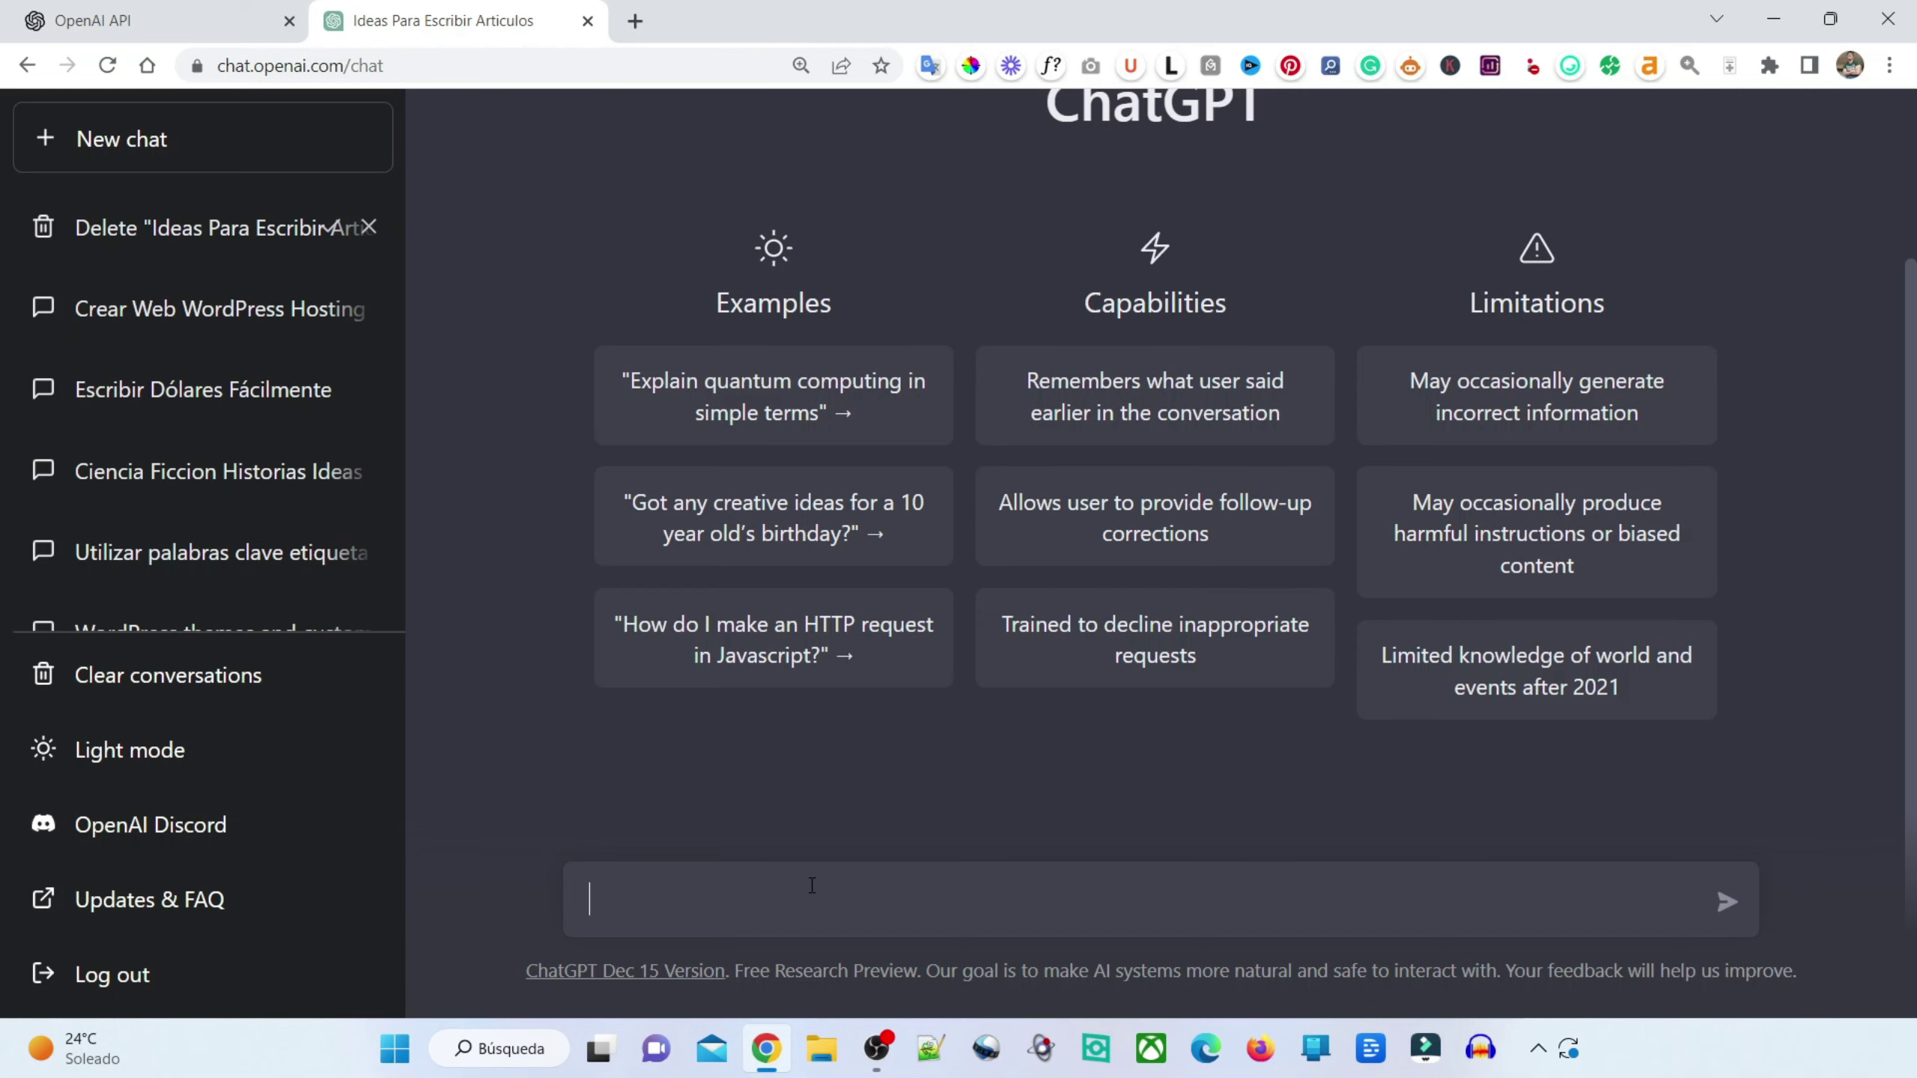
type("dame 10 titulos de articulos que sean atractivos")
left_click(1729, 902)
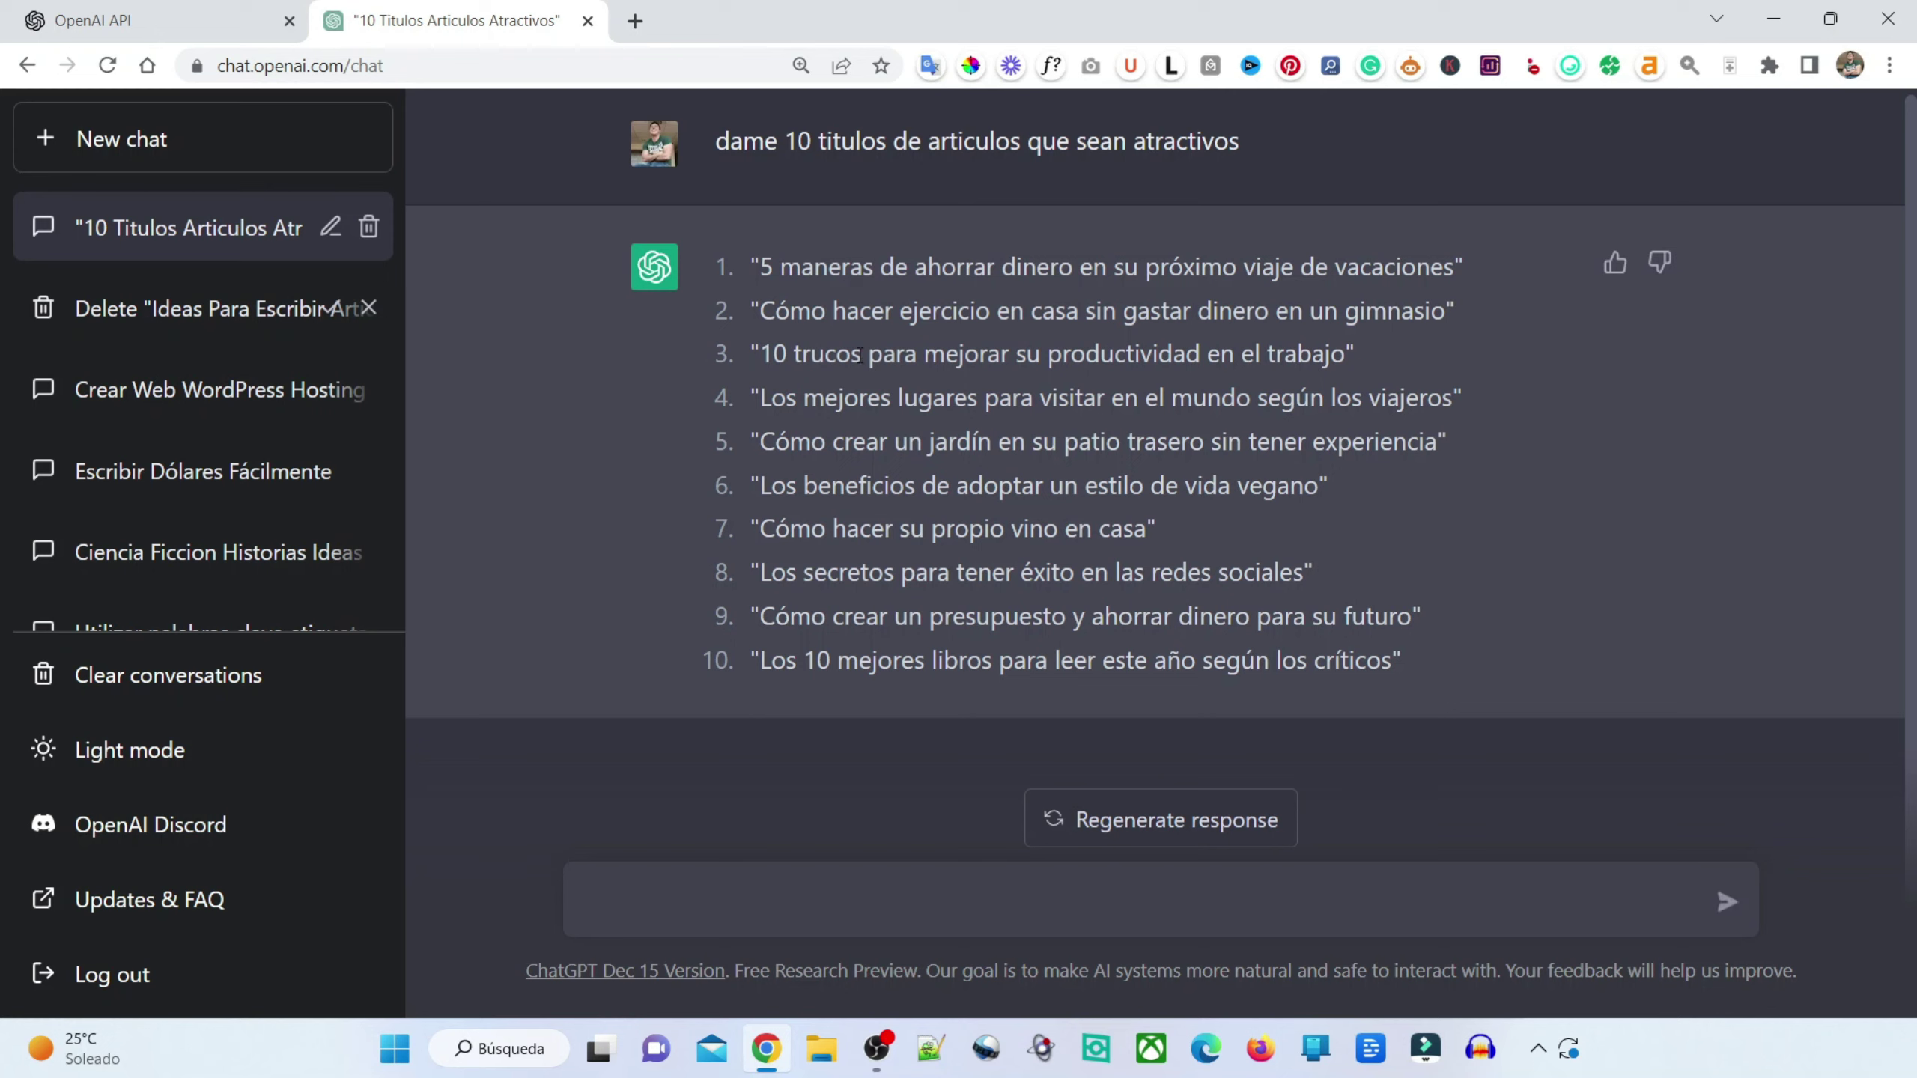
- Request alternatives to the third title with the prompt "dame titulos alternativos al titulo numero 3"
left_click_drag(749, 361, 1442, 364)
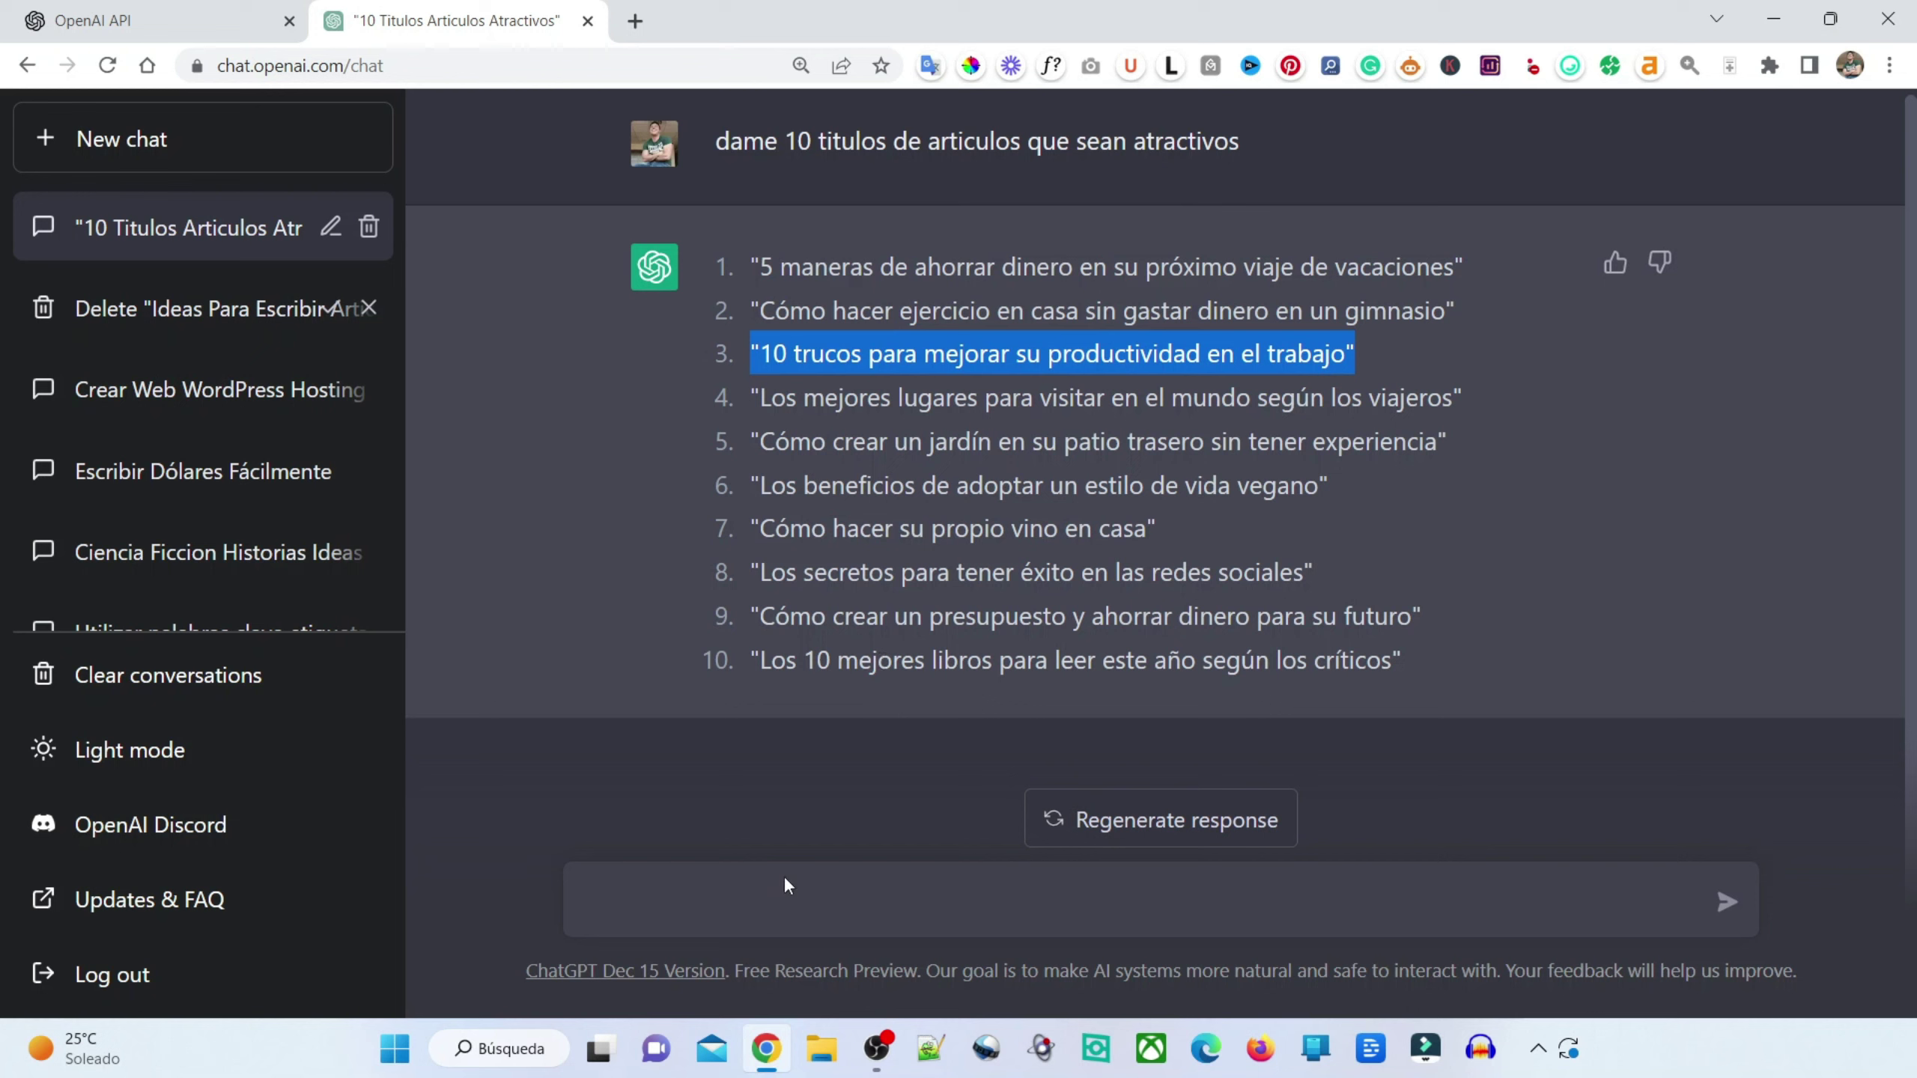
left_click(775, 901)
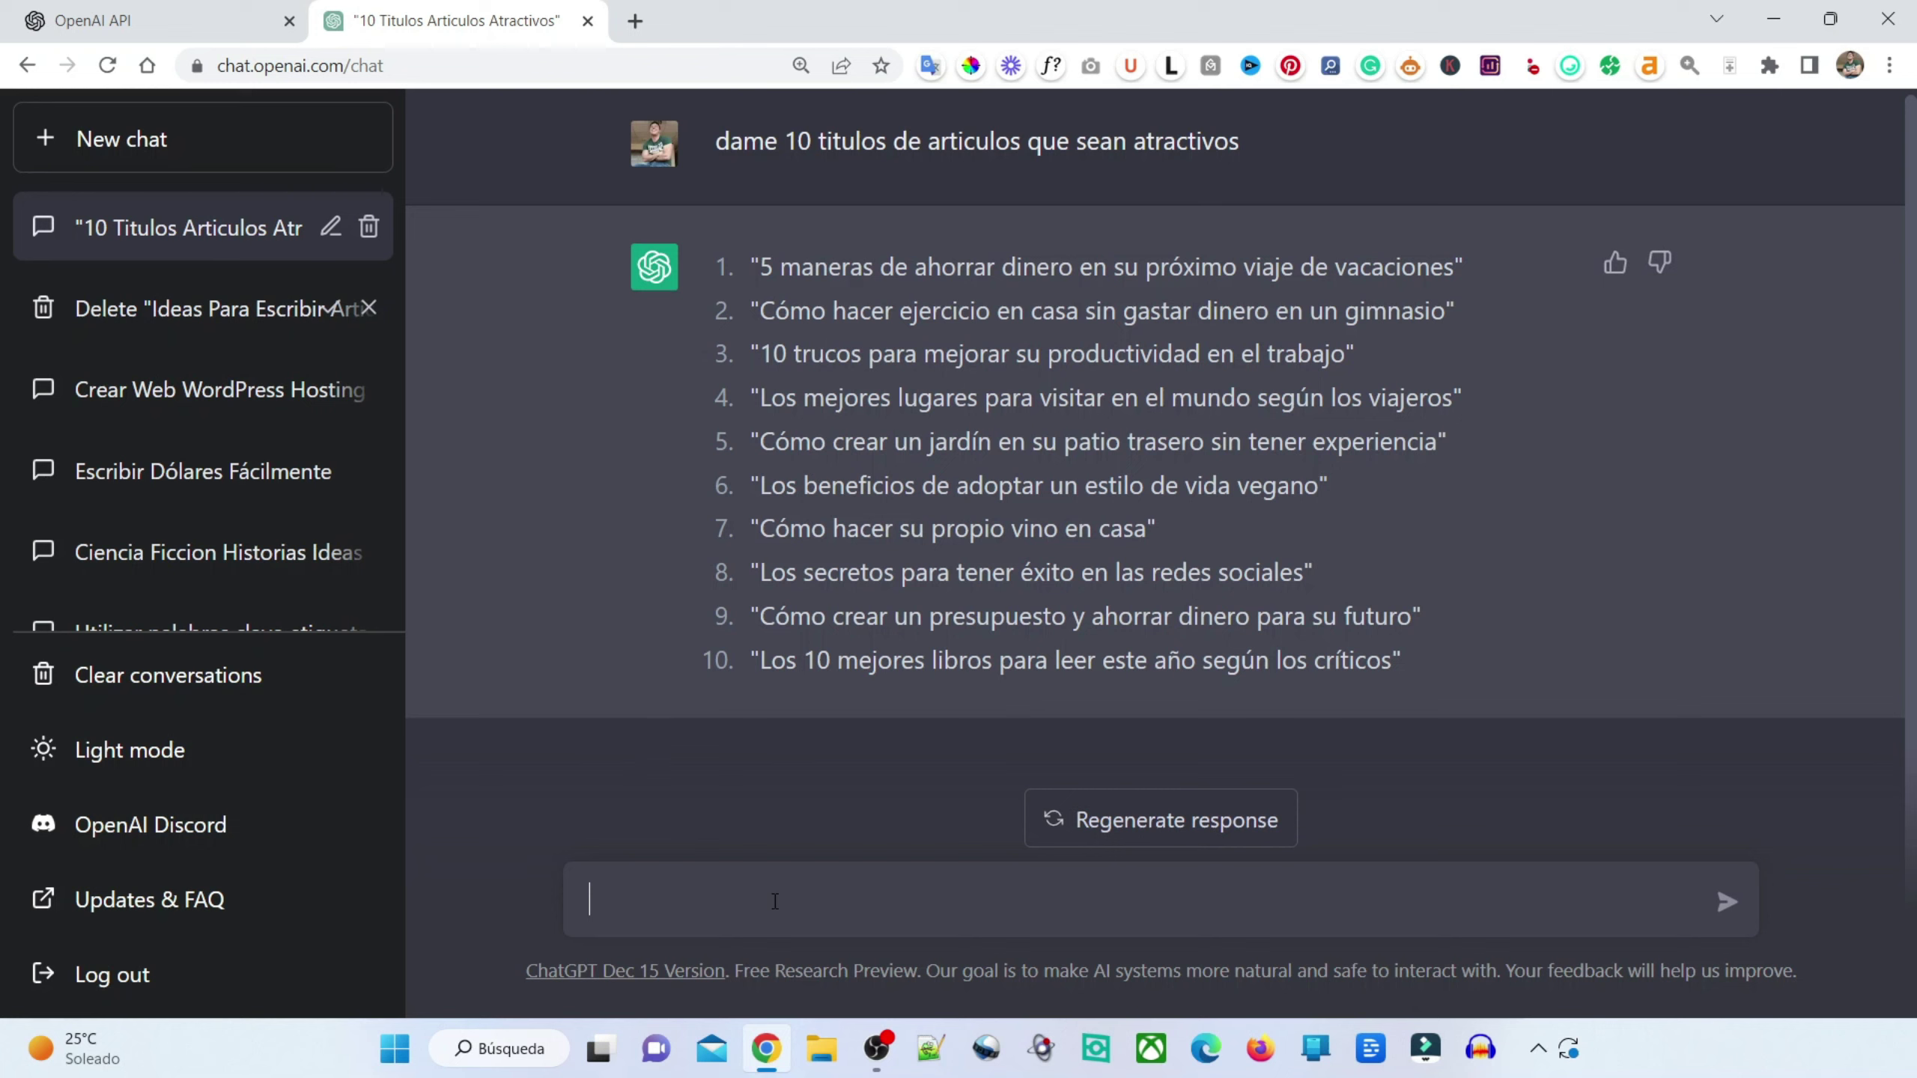
type("dame titulos alternativos")
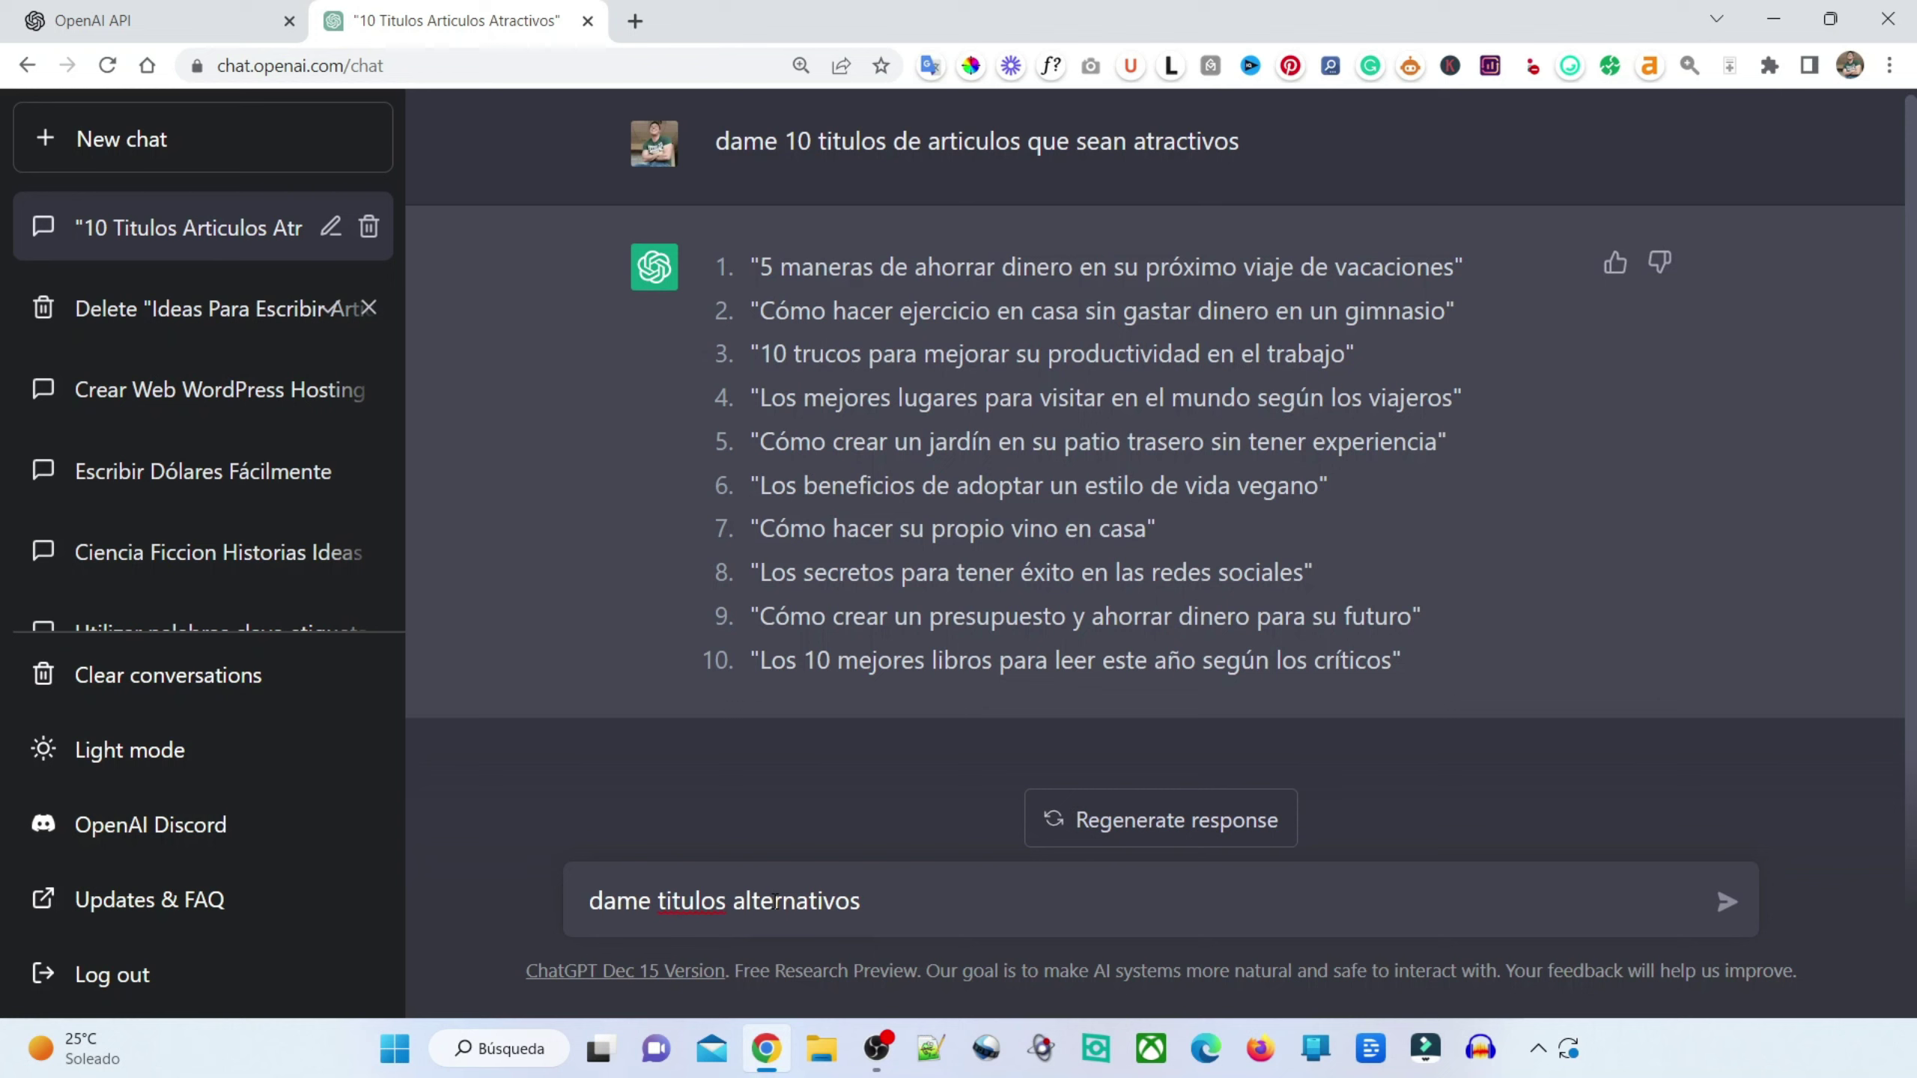
type(" al titulo numero 3")
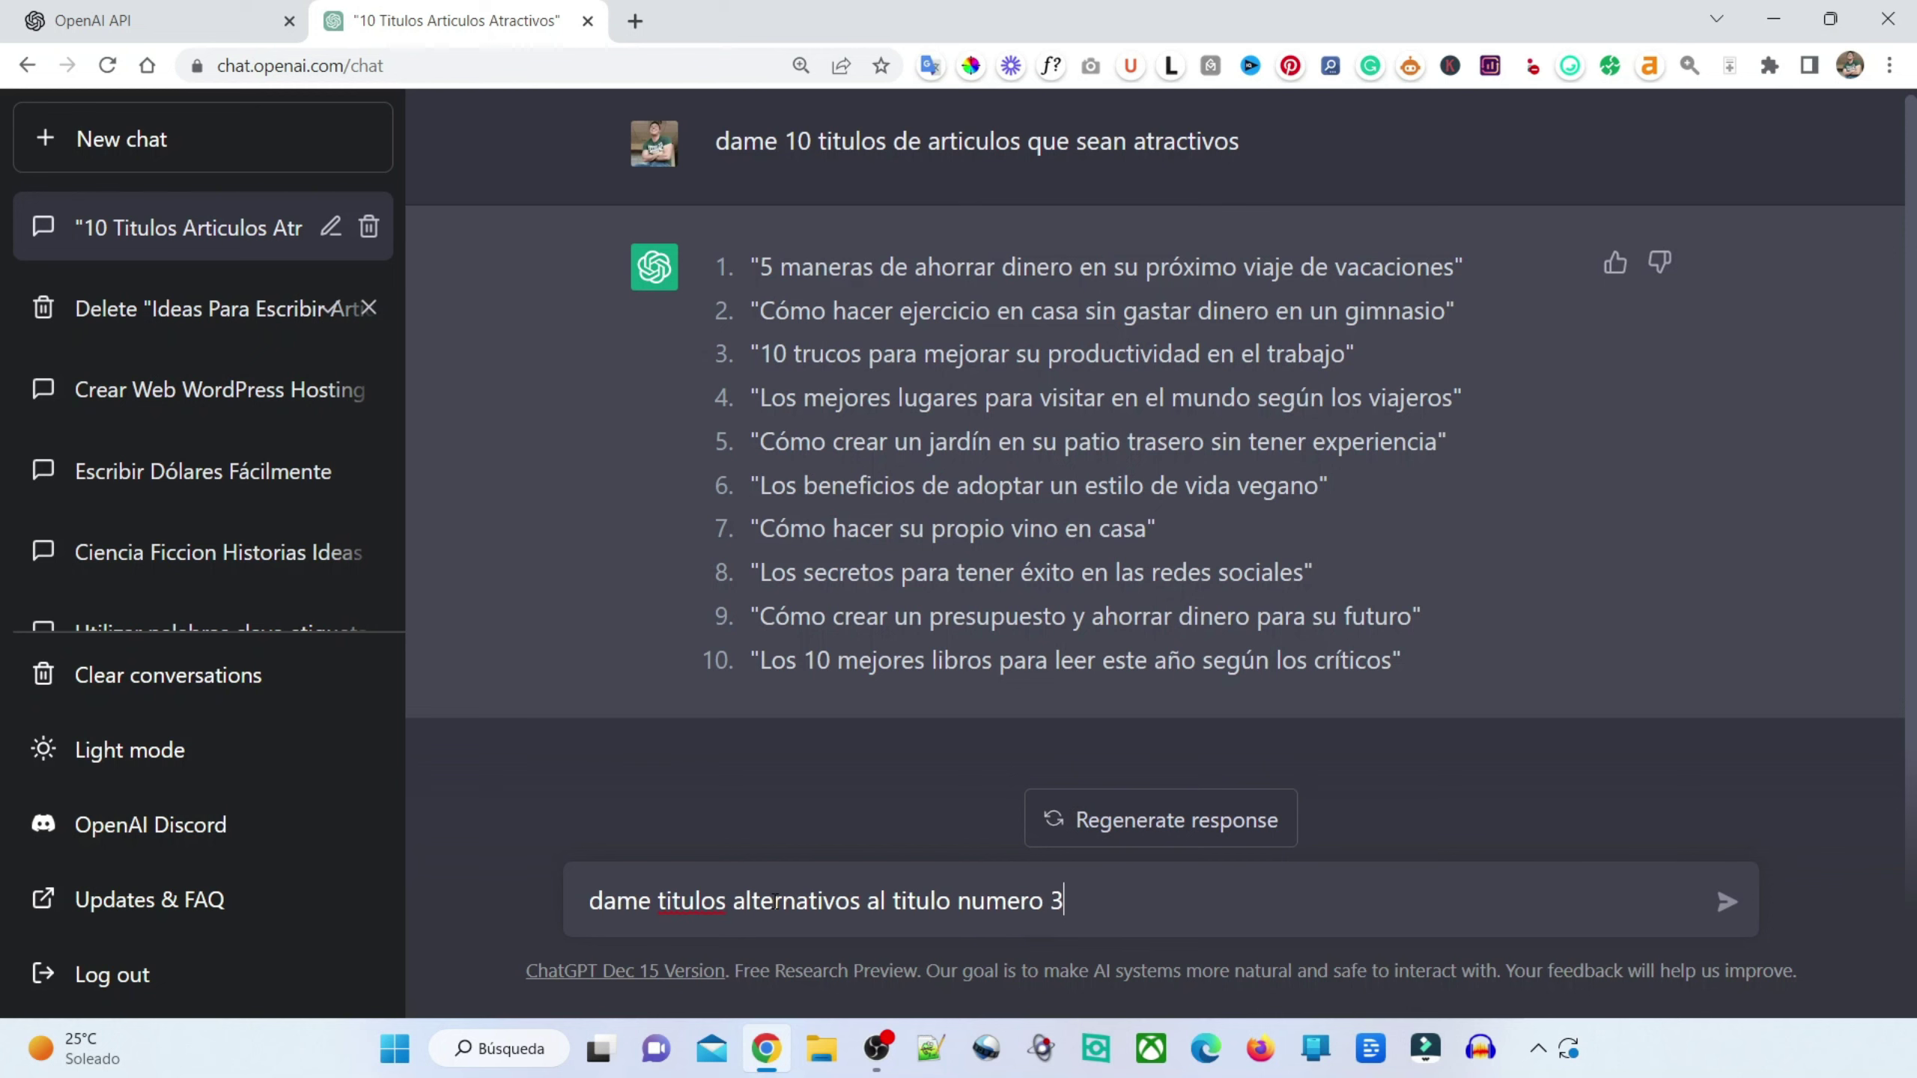
key("Return")
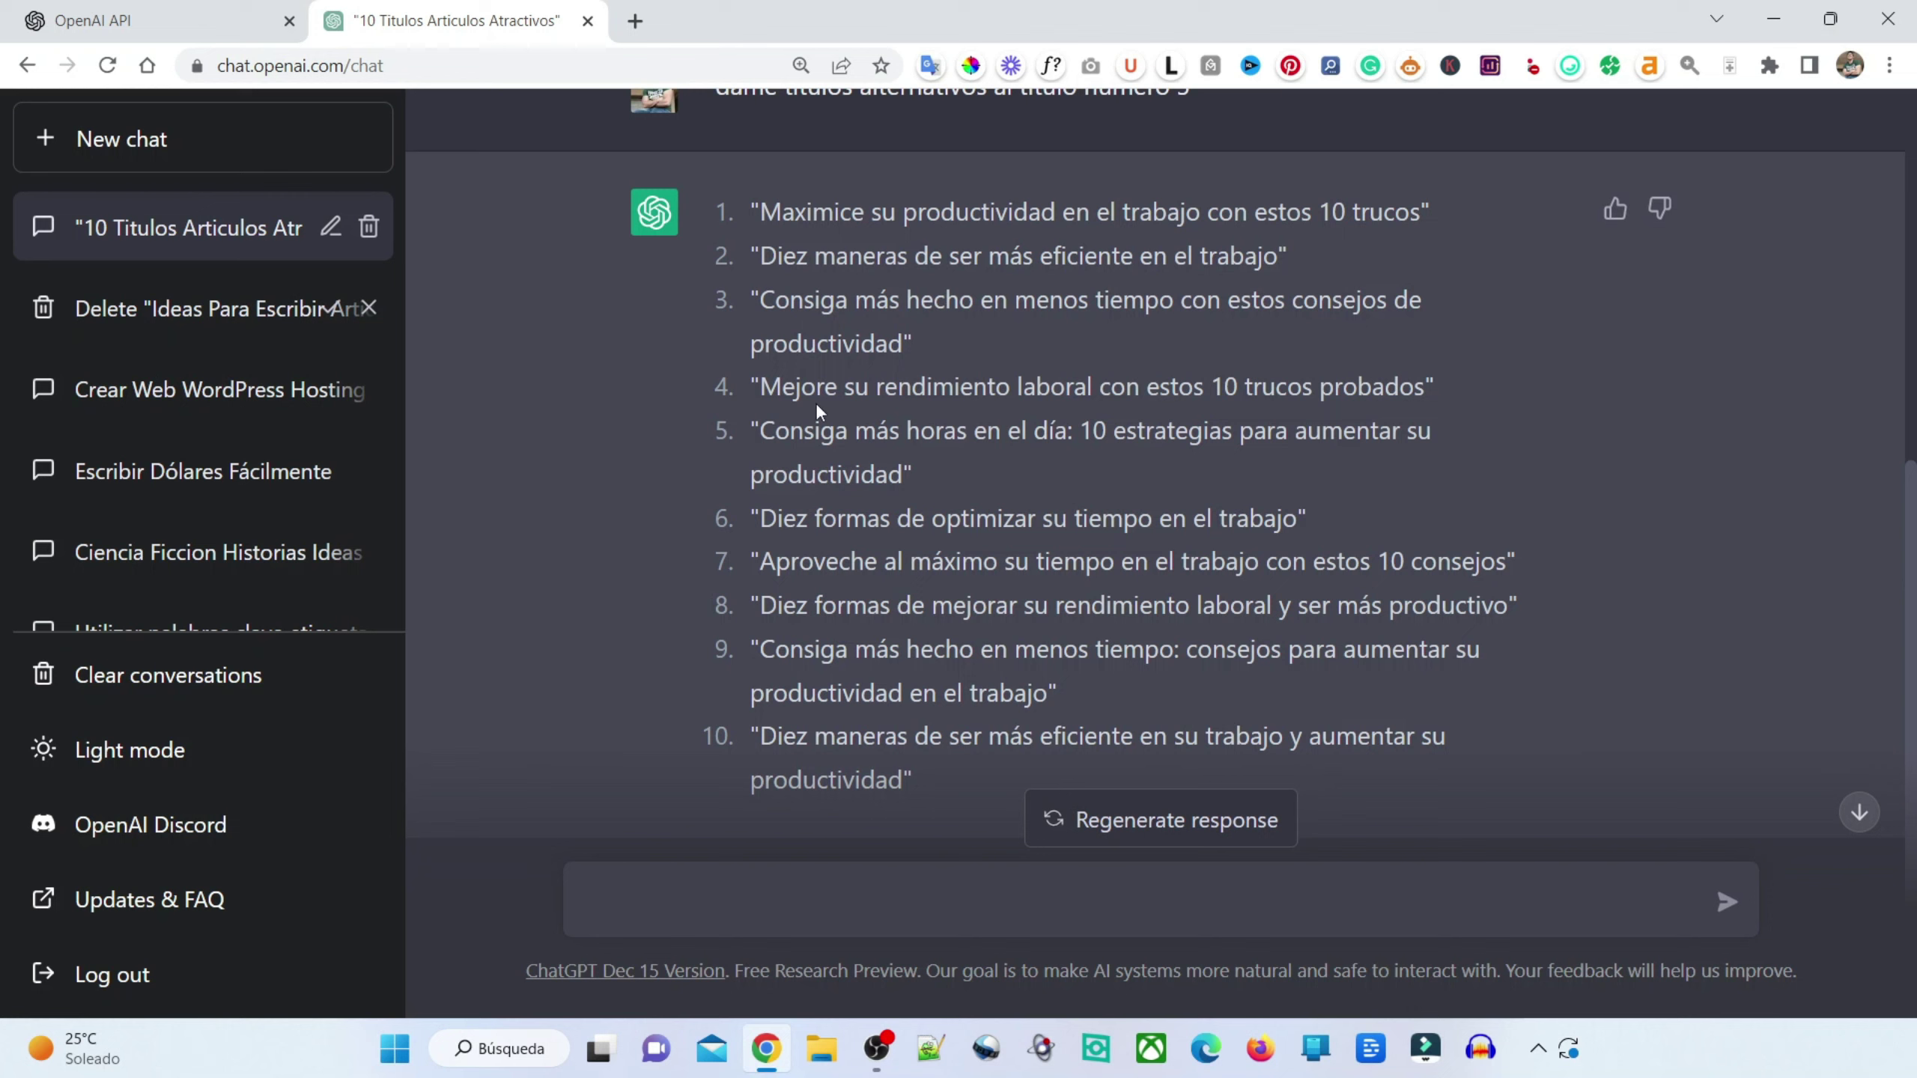
- Review the alternative titles and request an introduction for the first with the prompt "crea una introduccion para el titulo alternativo 1"
scroll(1122, 466, "down", 1)
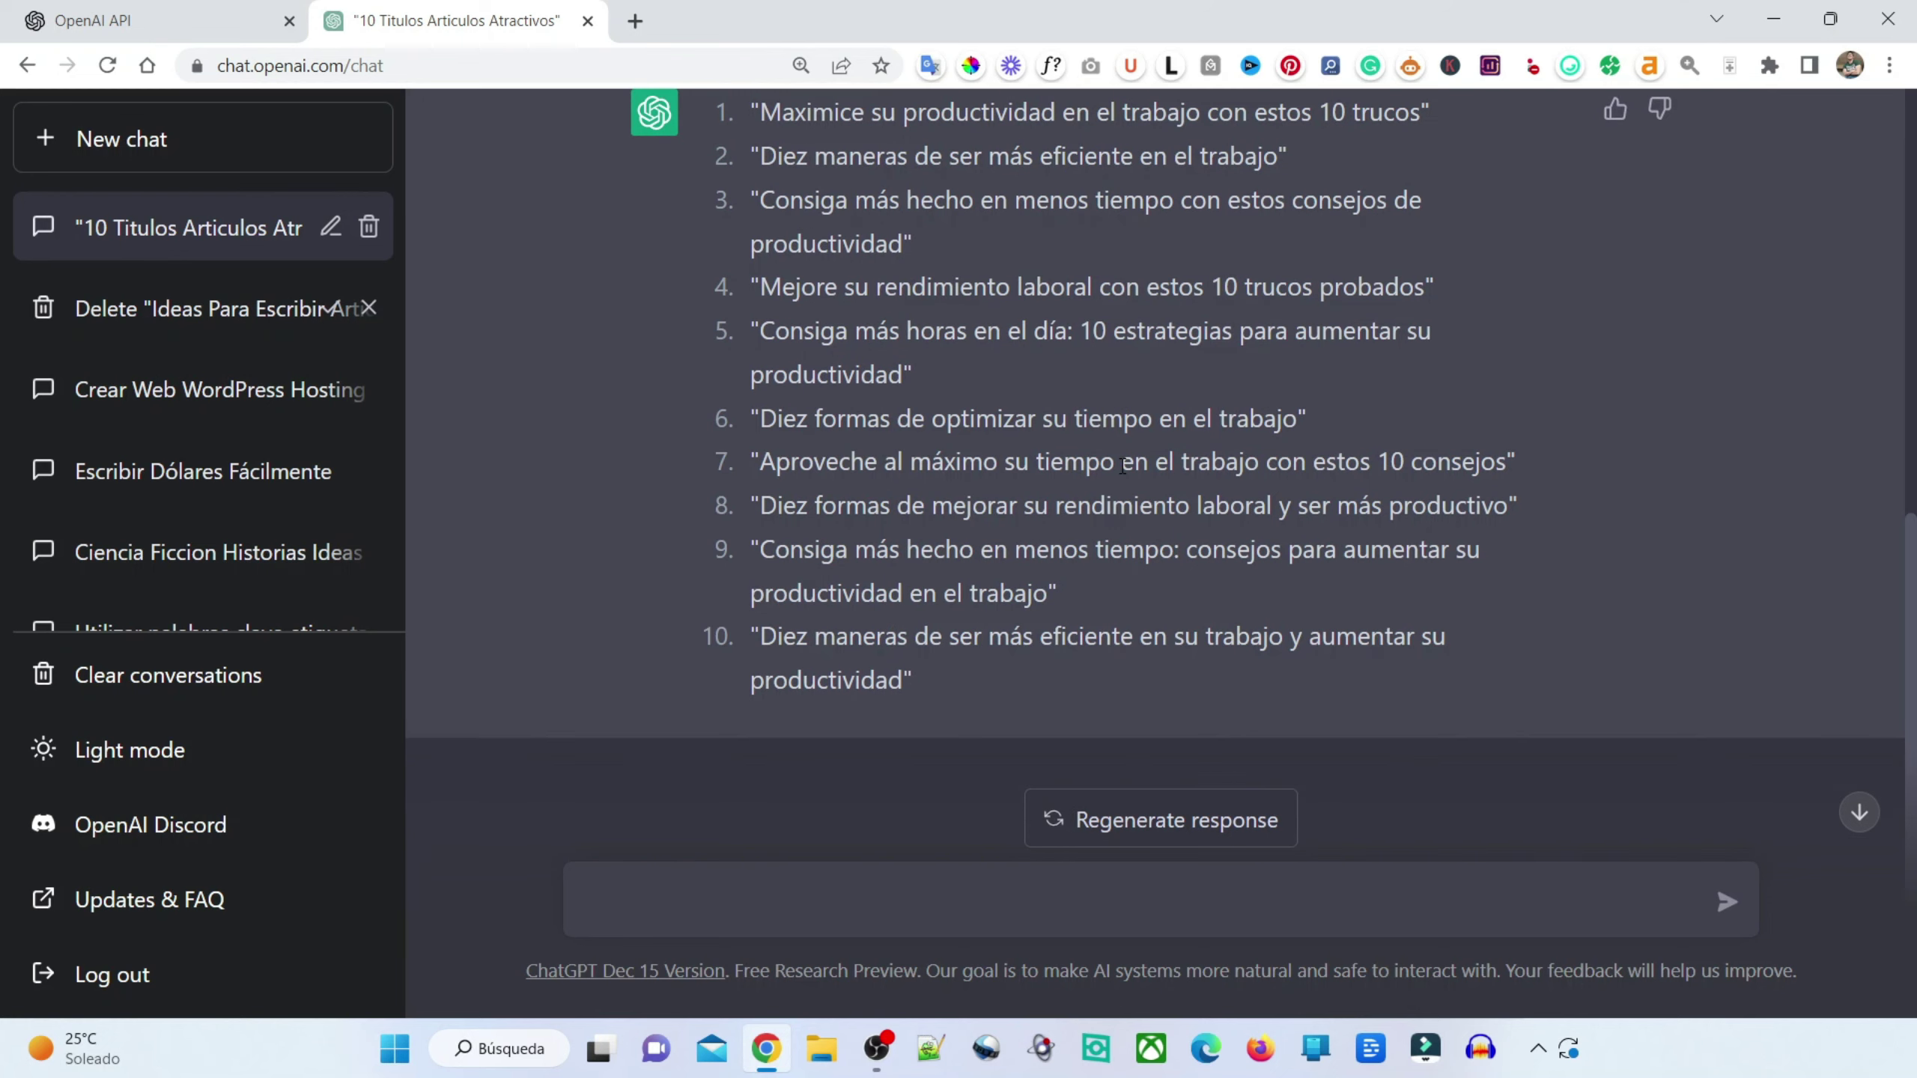
scroll(1123, 466, "up", 1)
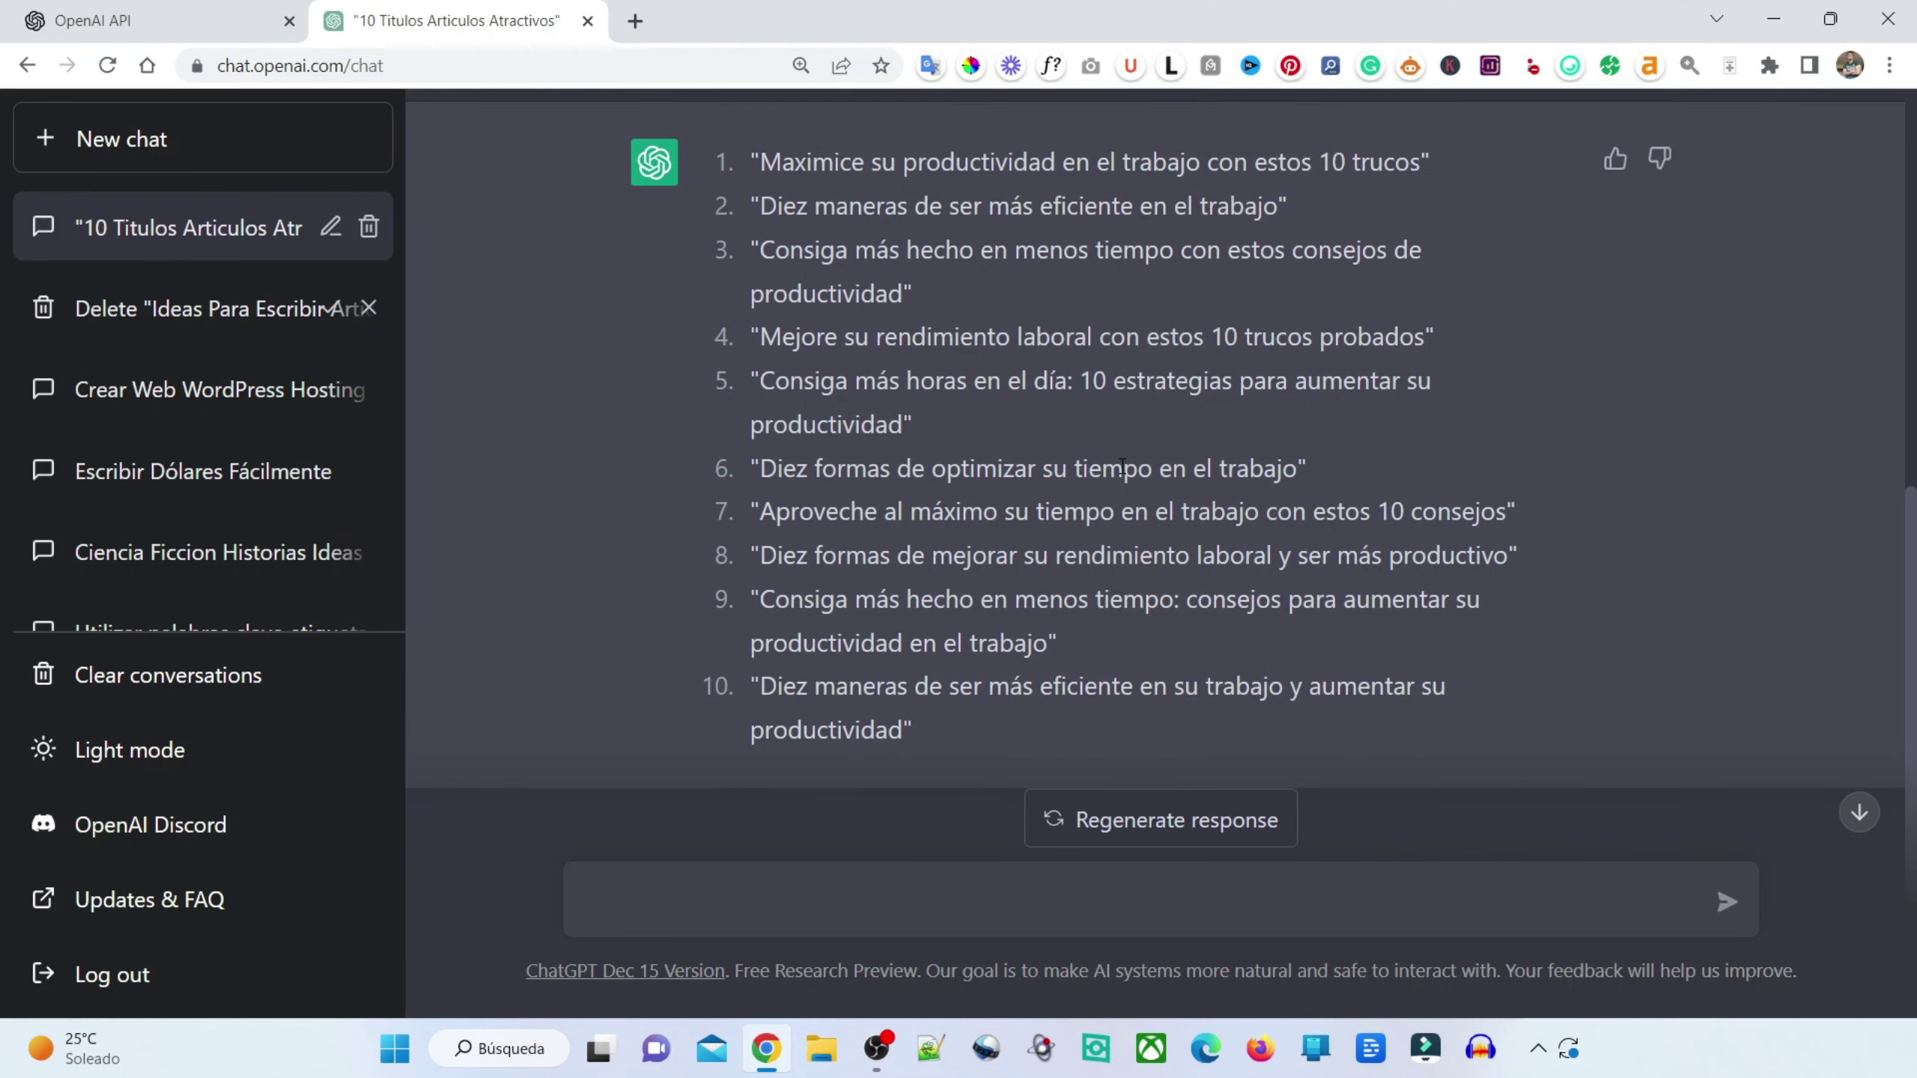
scroll(1122, 466, "up", 3)
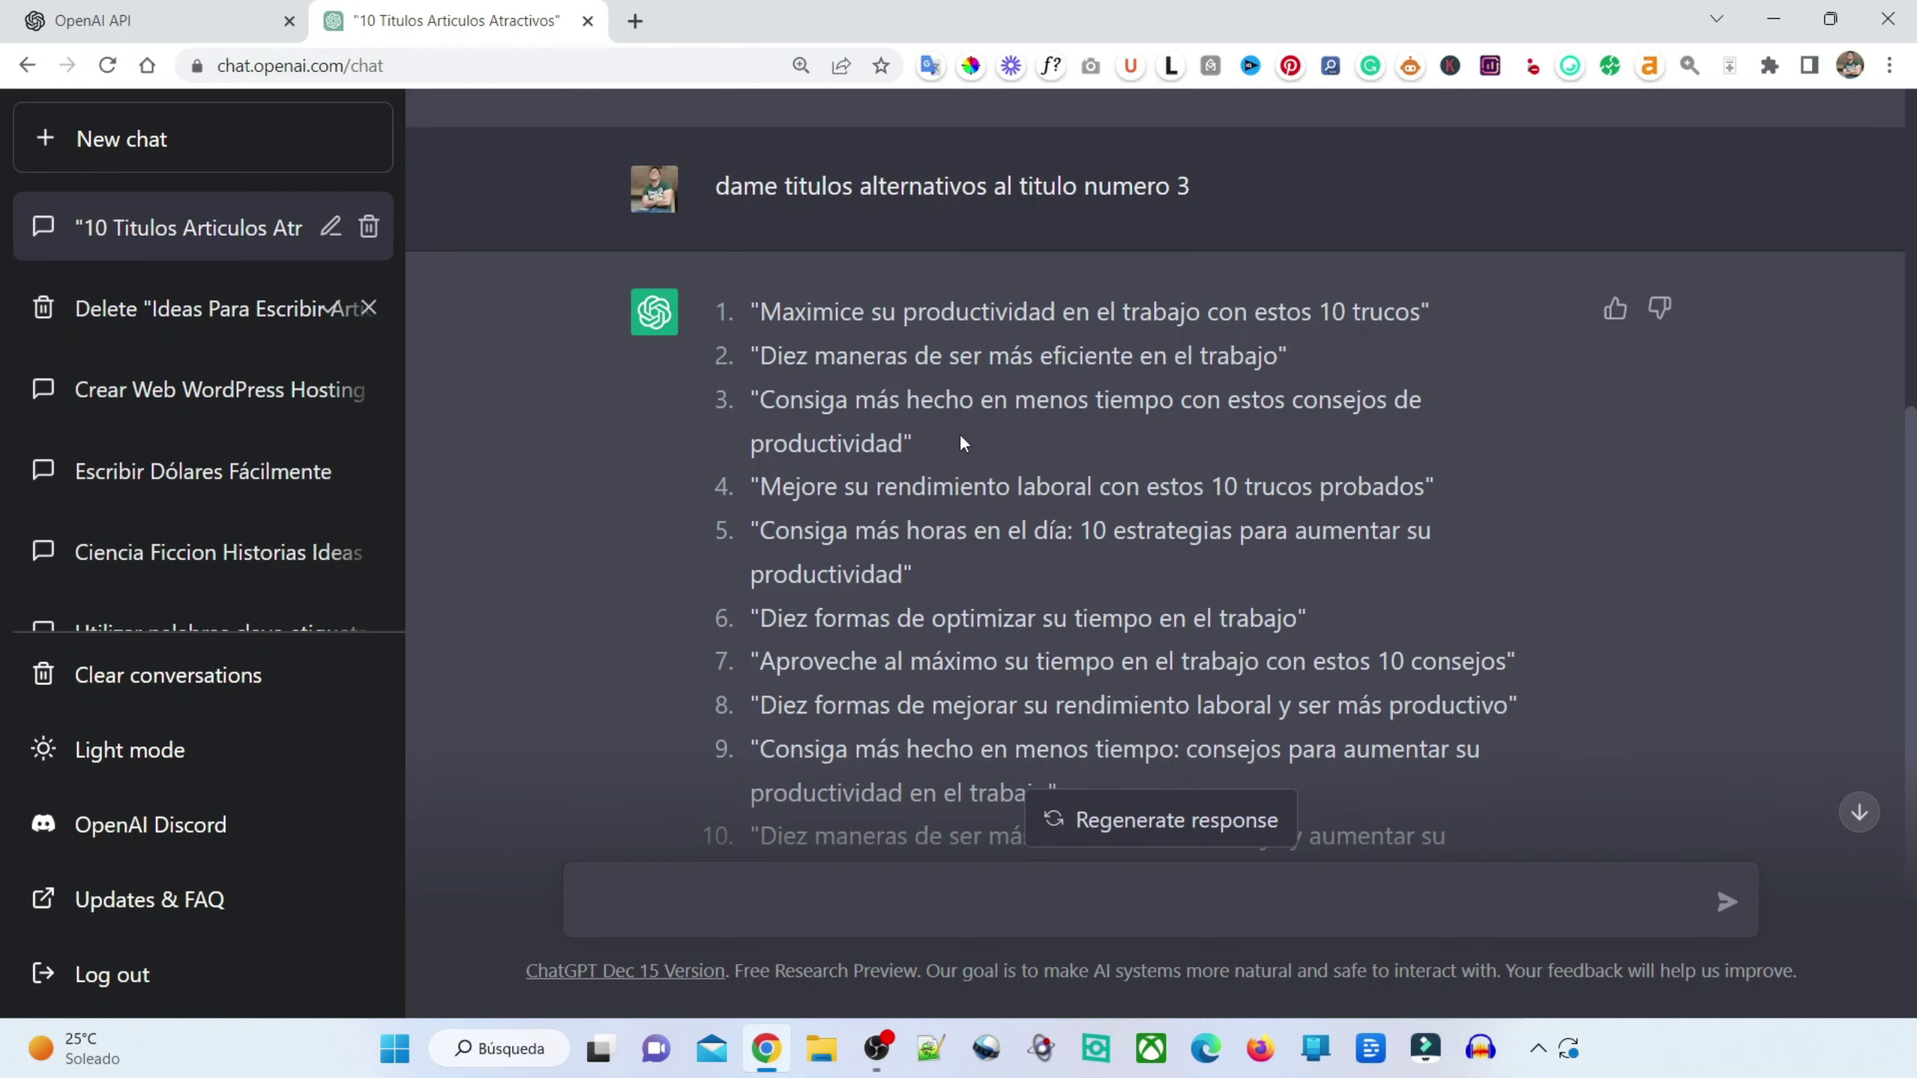
scroll(1065, 456, "down", 1)
scroll(1065, 455, "up", 1)
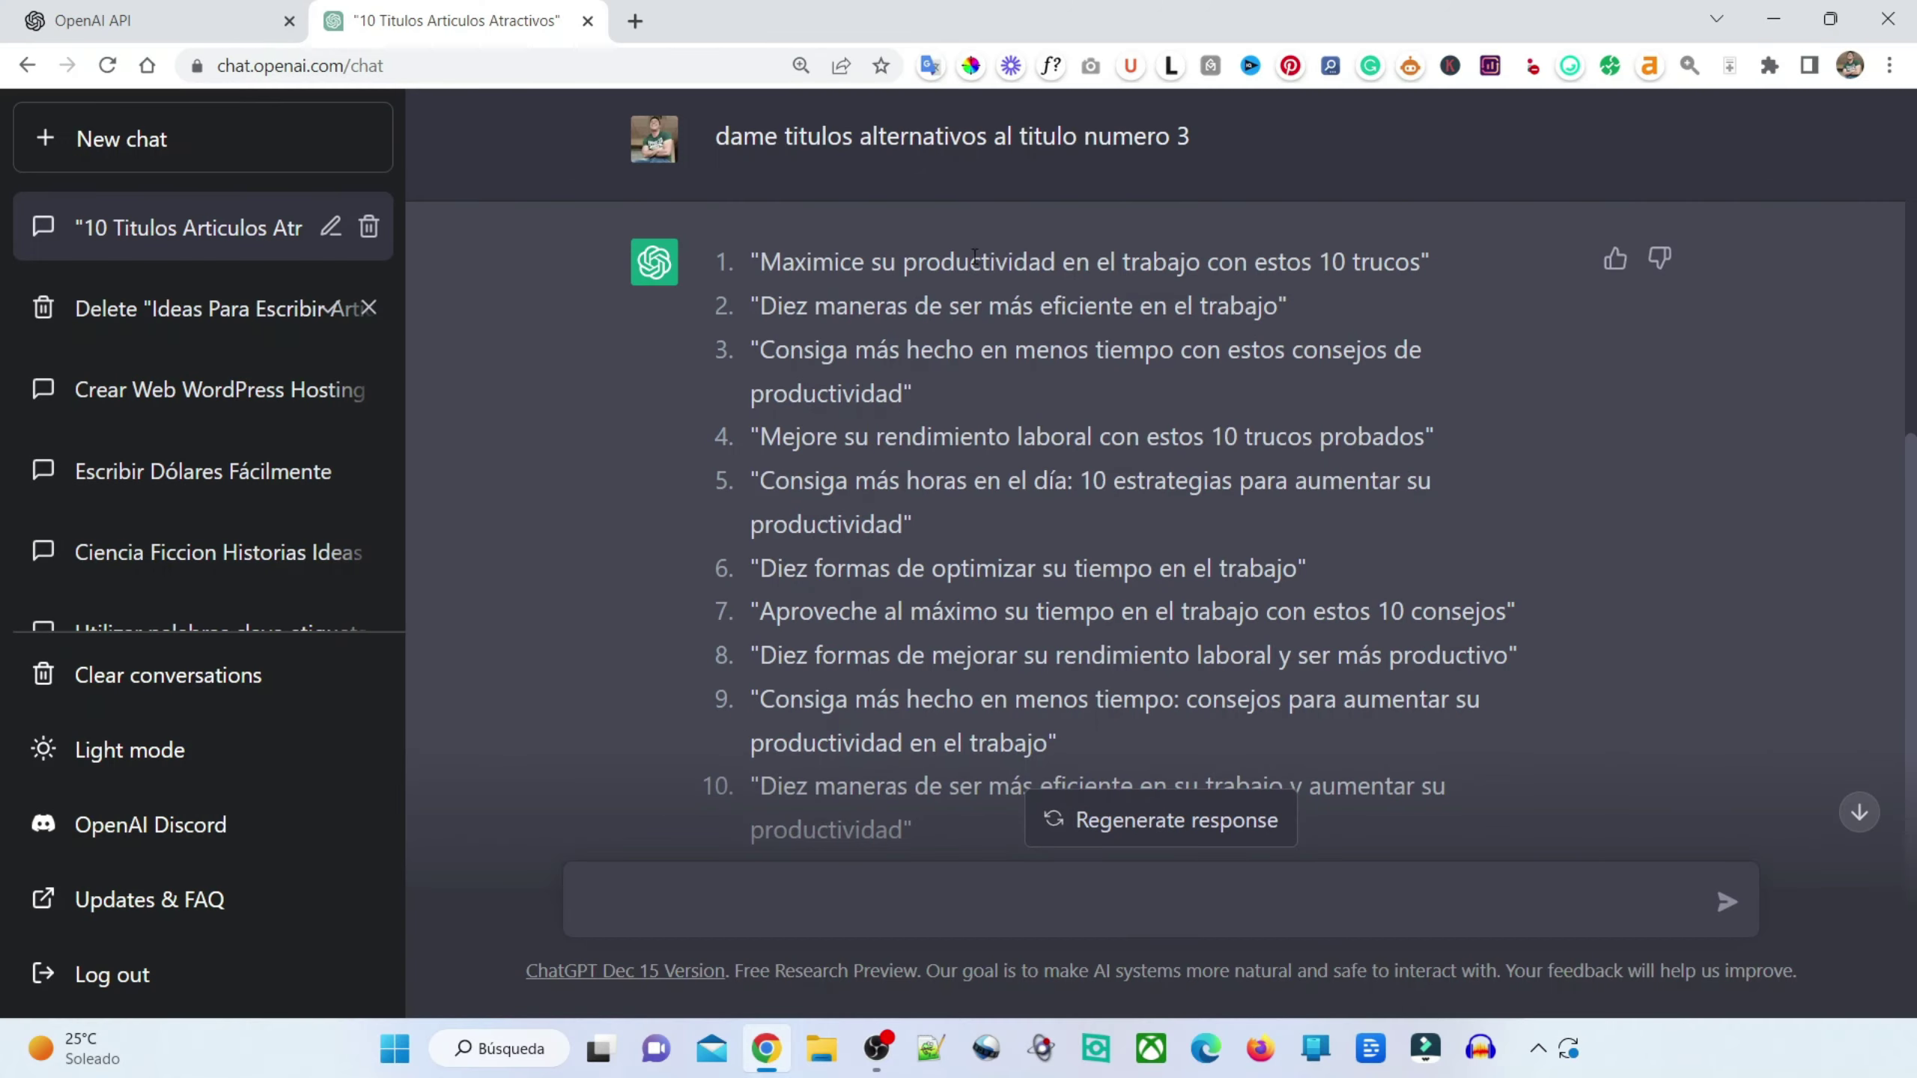
left_click_drag(759, 262, 1057, 248)
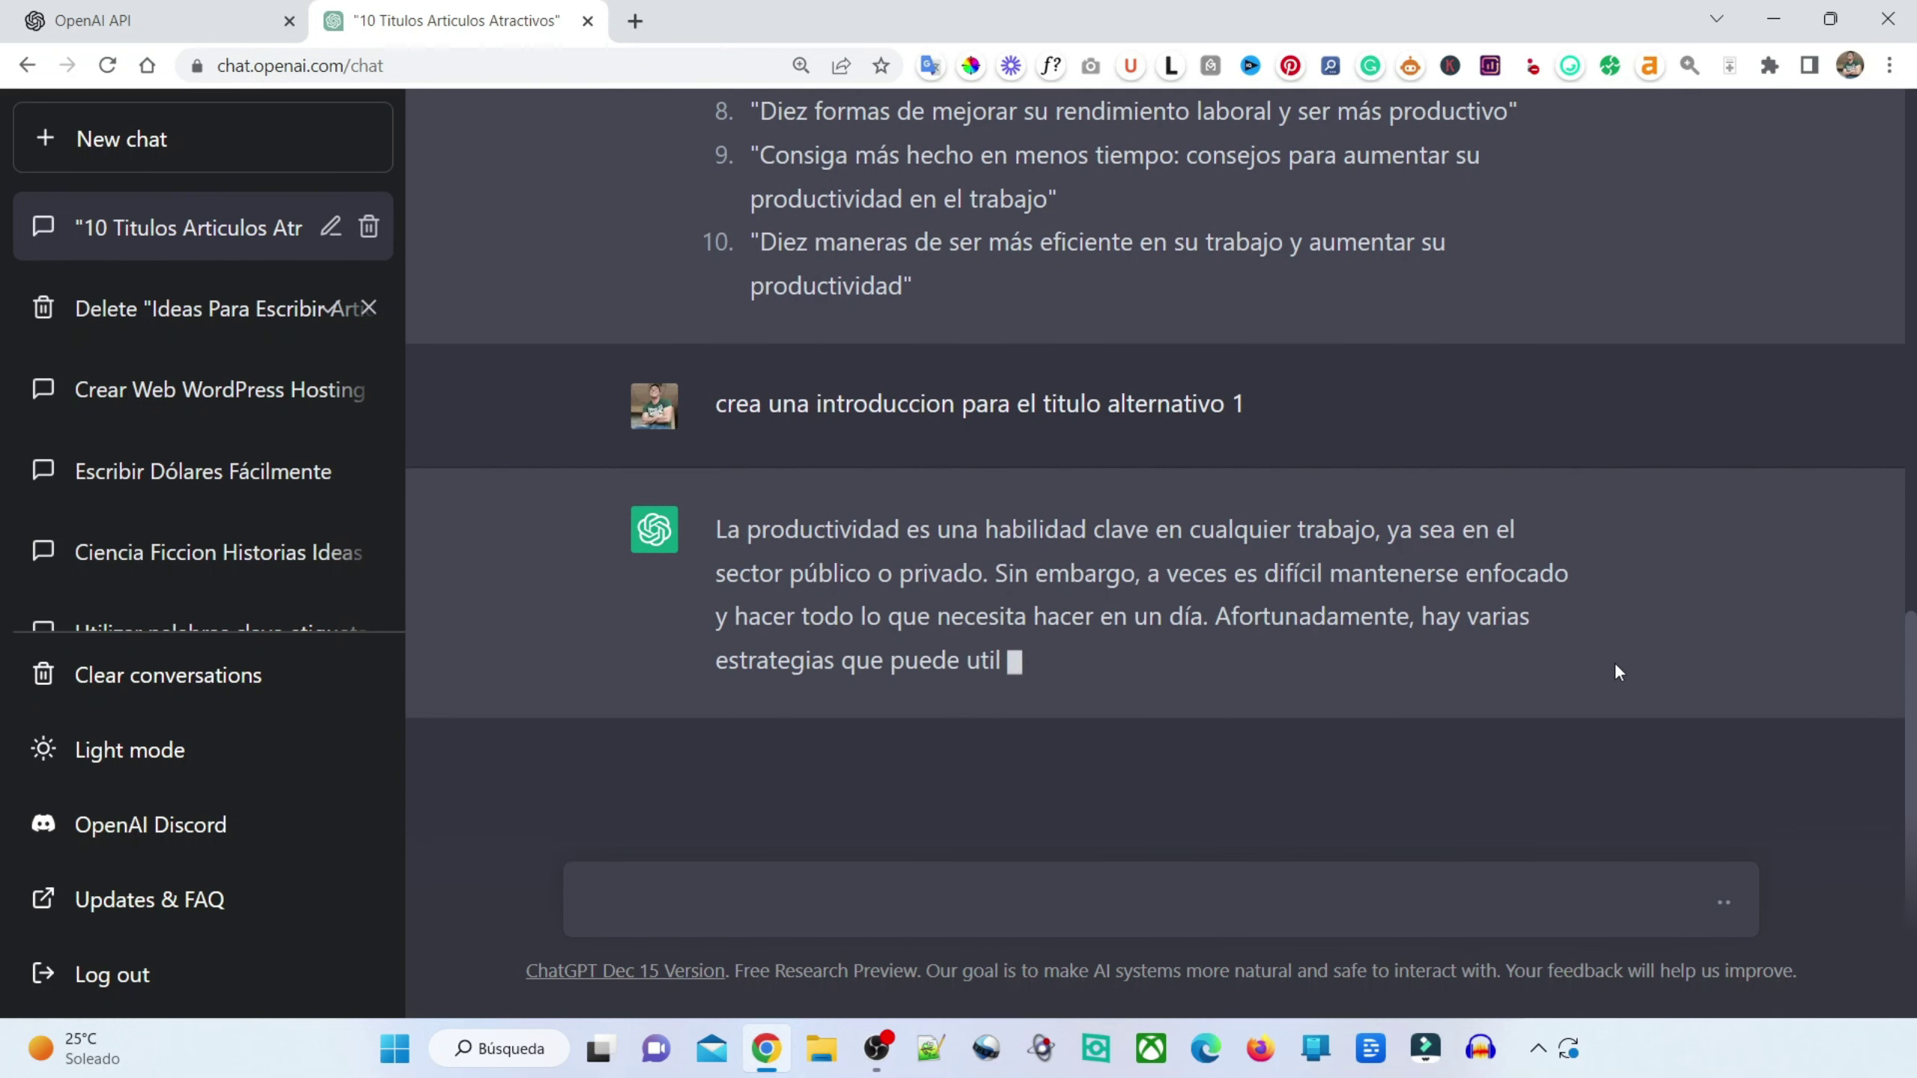
- Request the main text of the article with the prompt "escribe el cuerpo del articulo"
left_click_drag(1147, 616, 1145, 656)
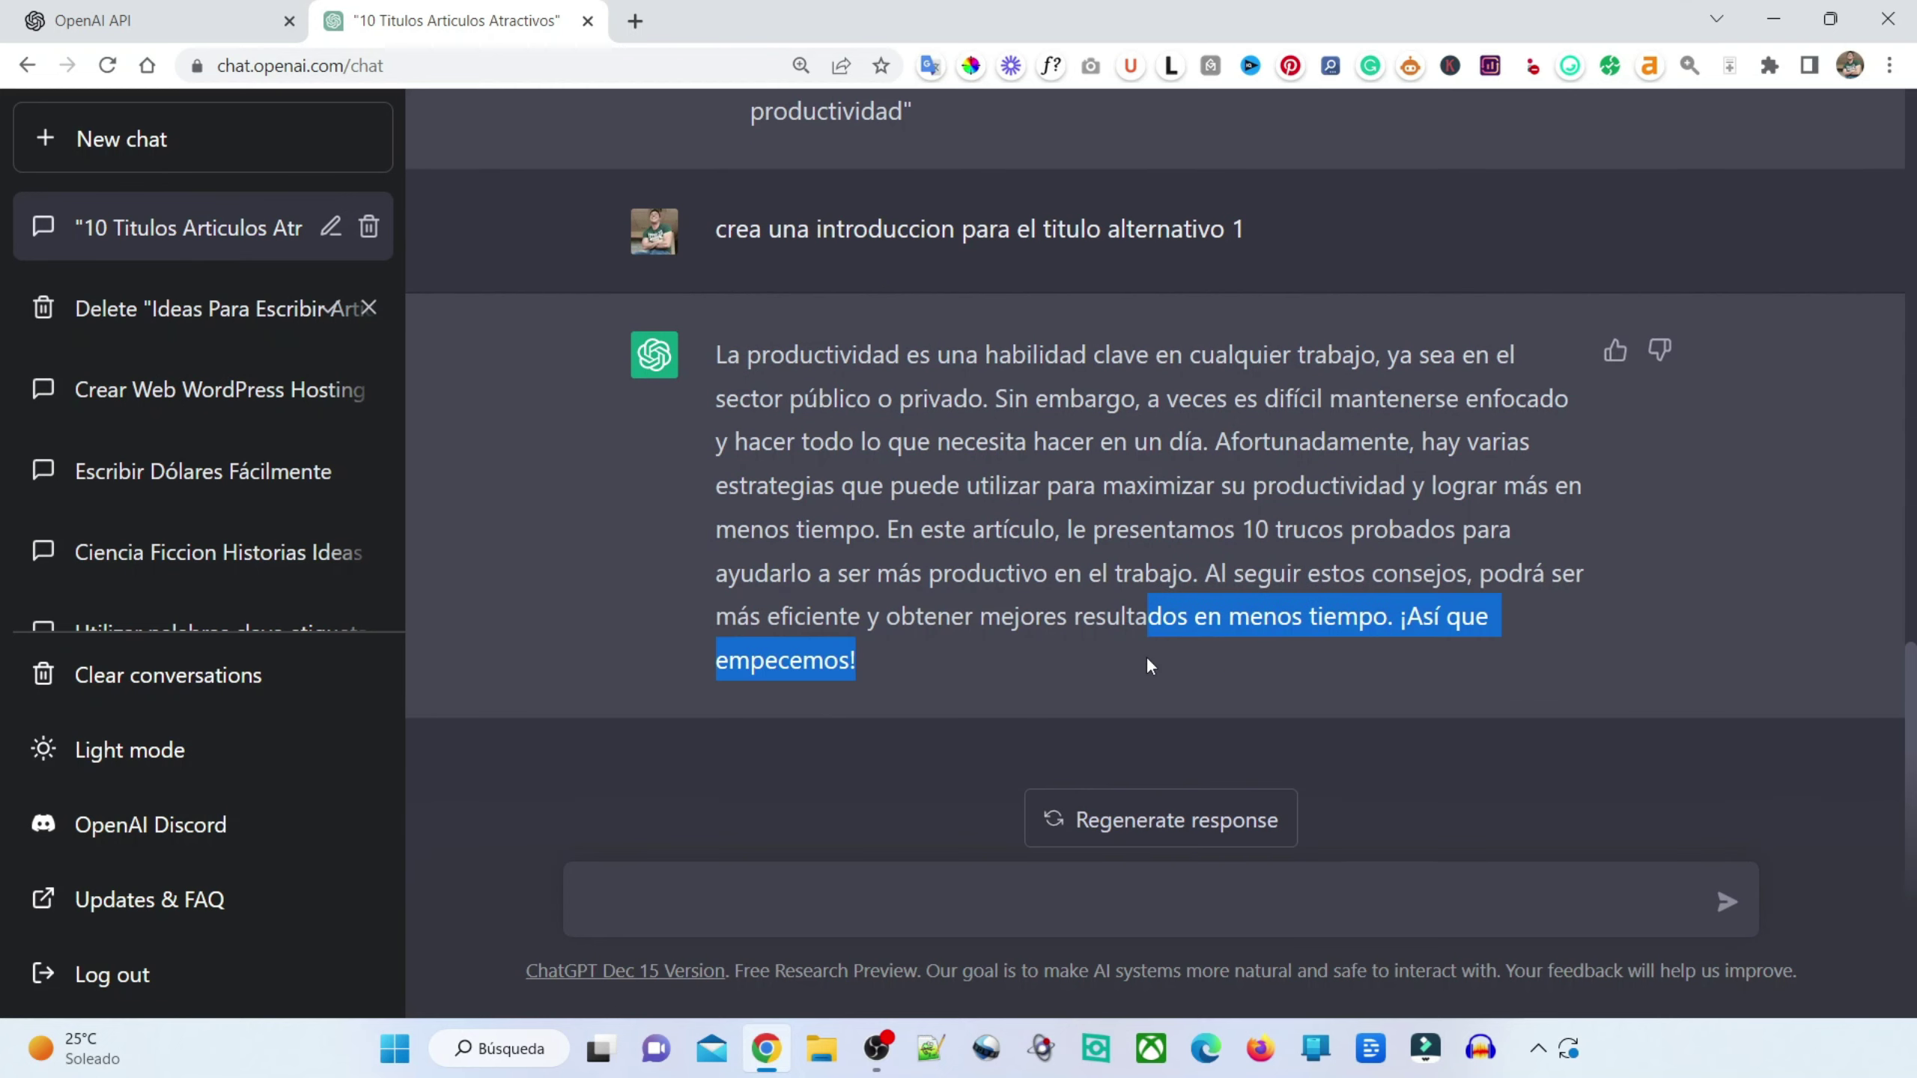
left_click(1086, 644)
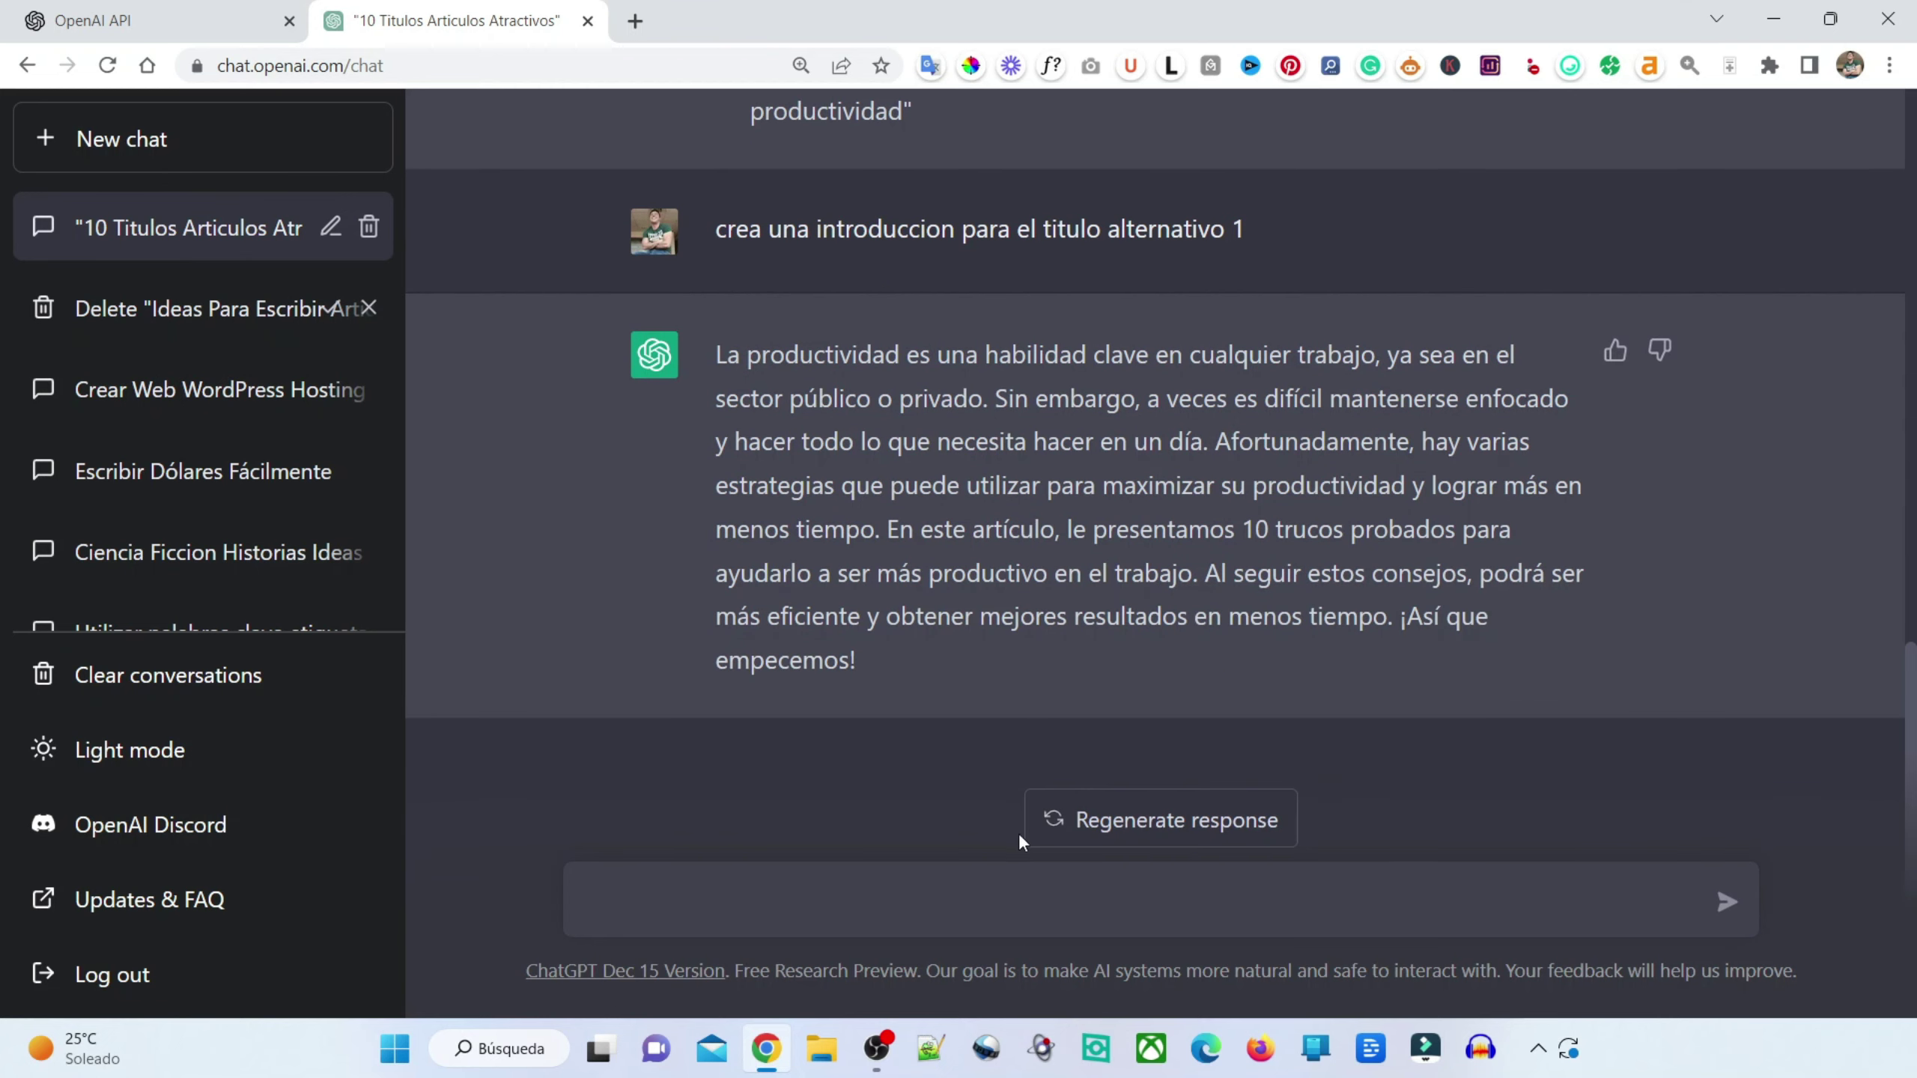
type("escribe el cuero")
key("BackSpace")
type("po del ")
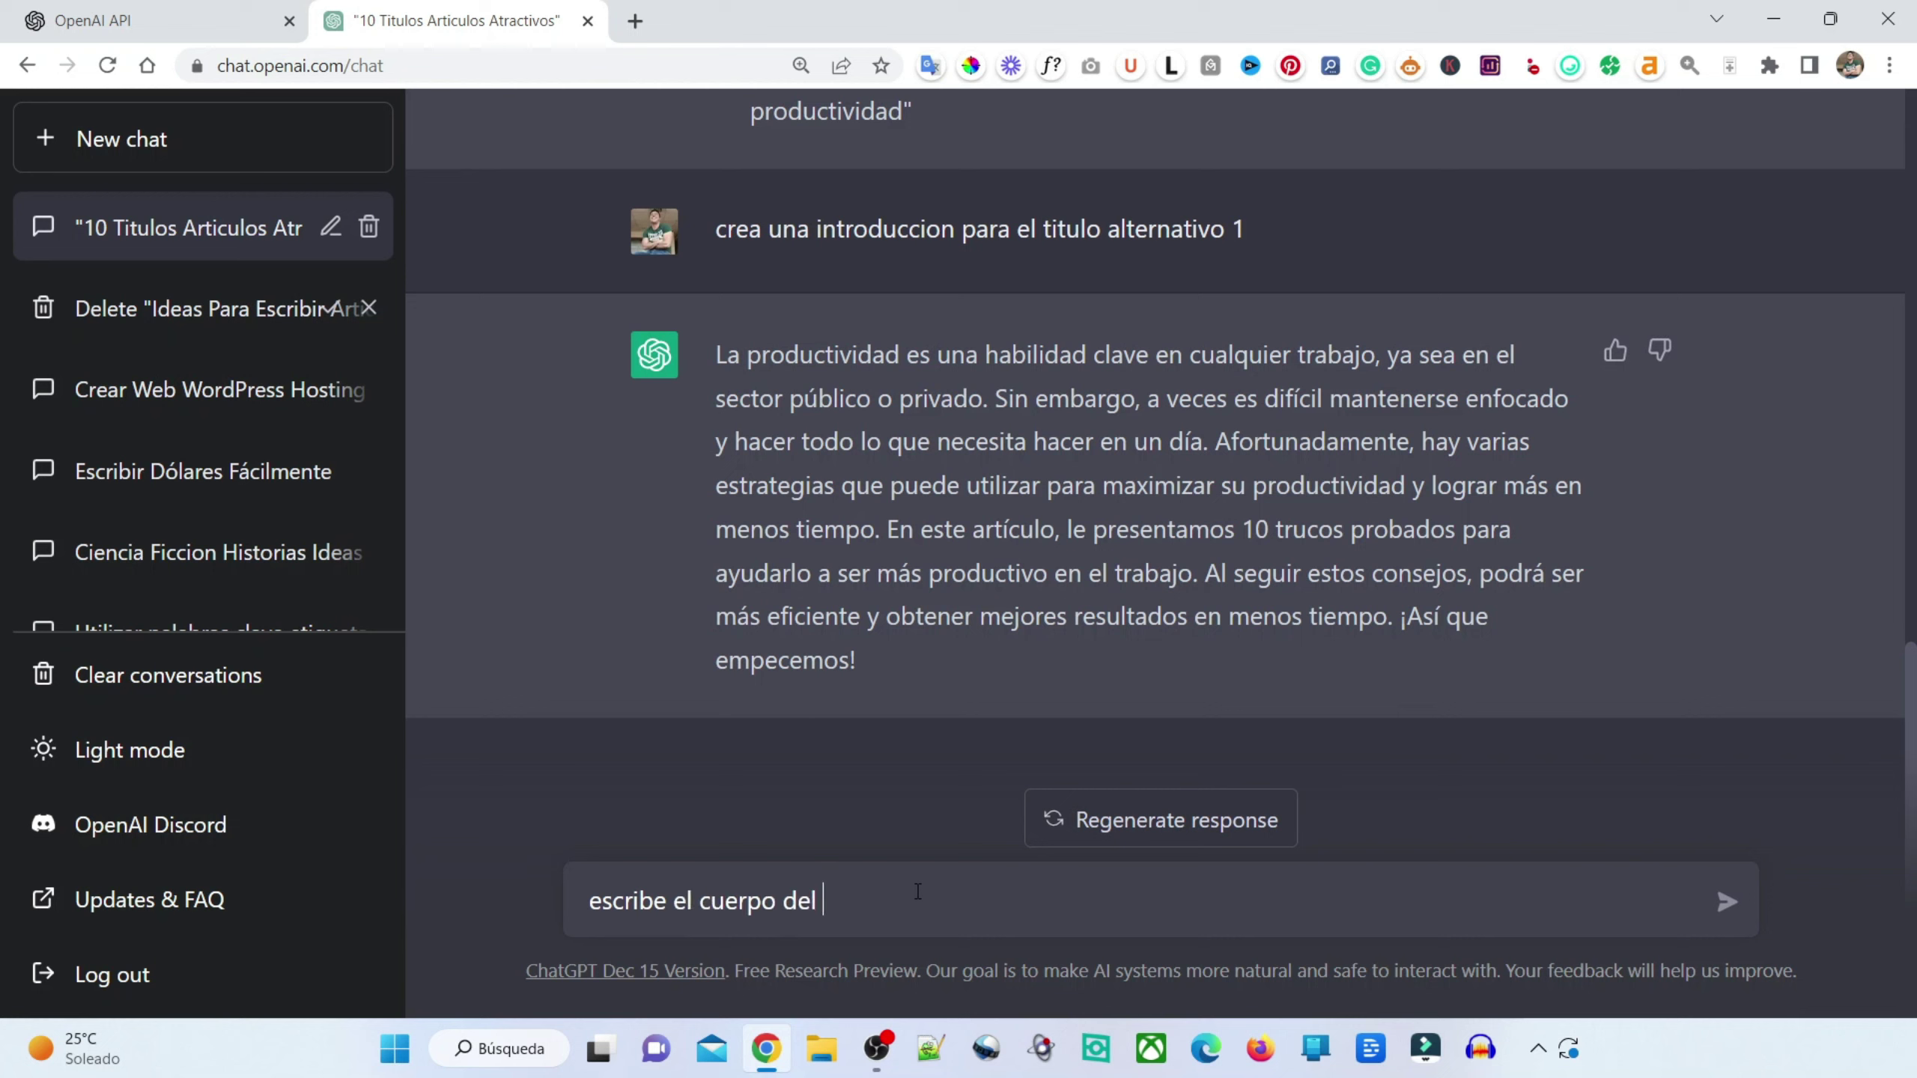
type("articulo")
key("Return")
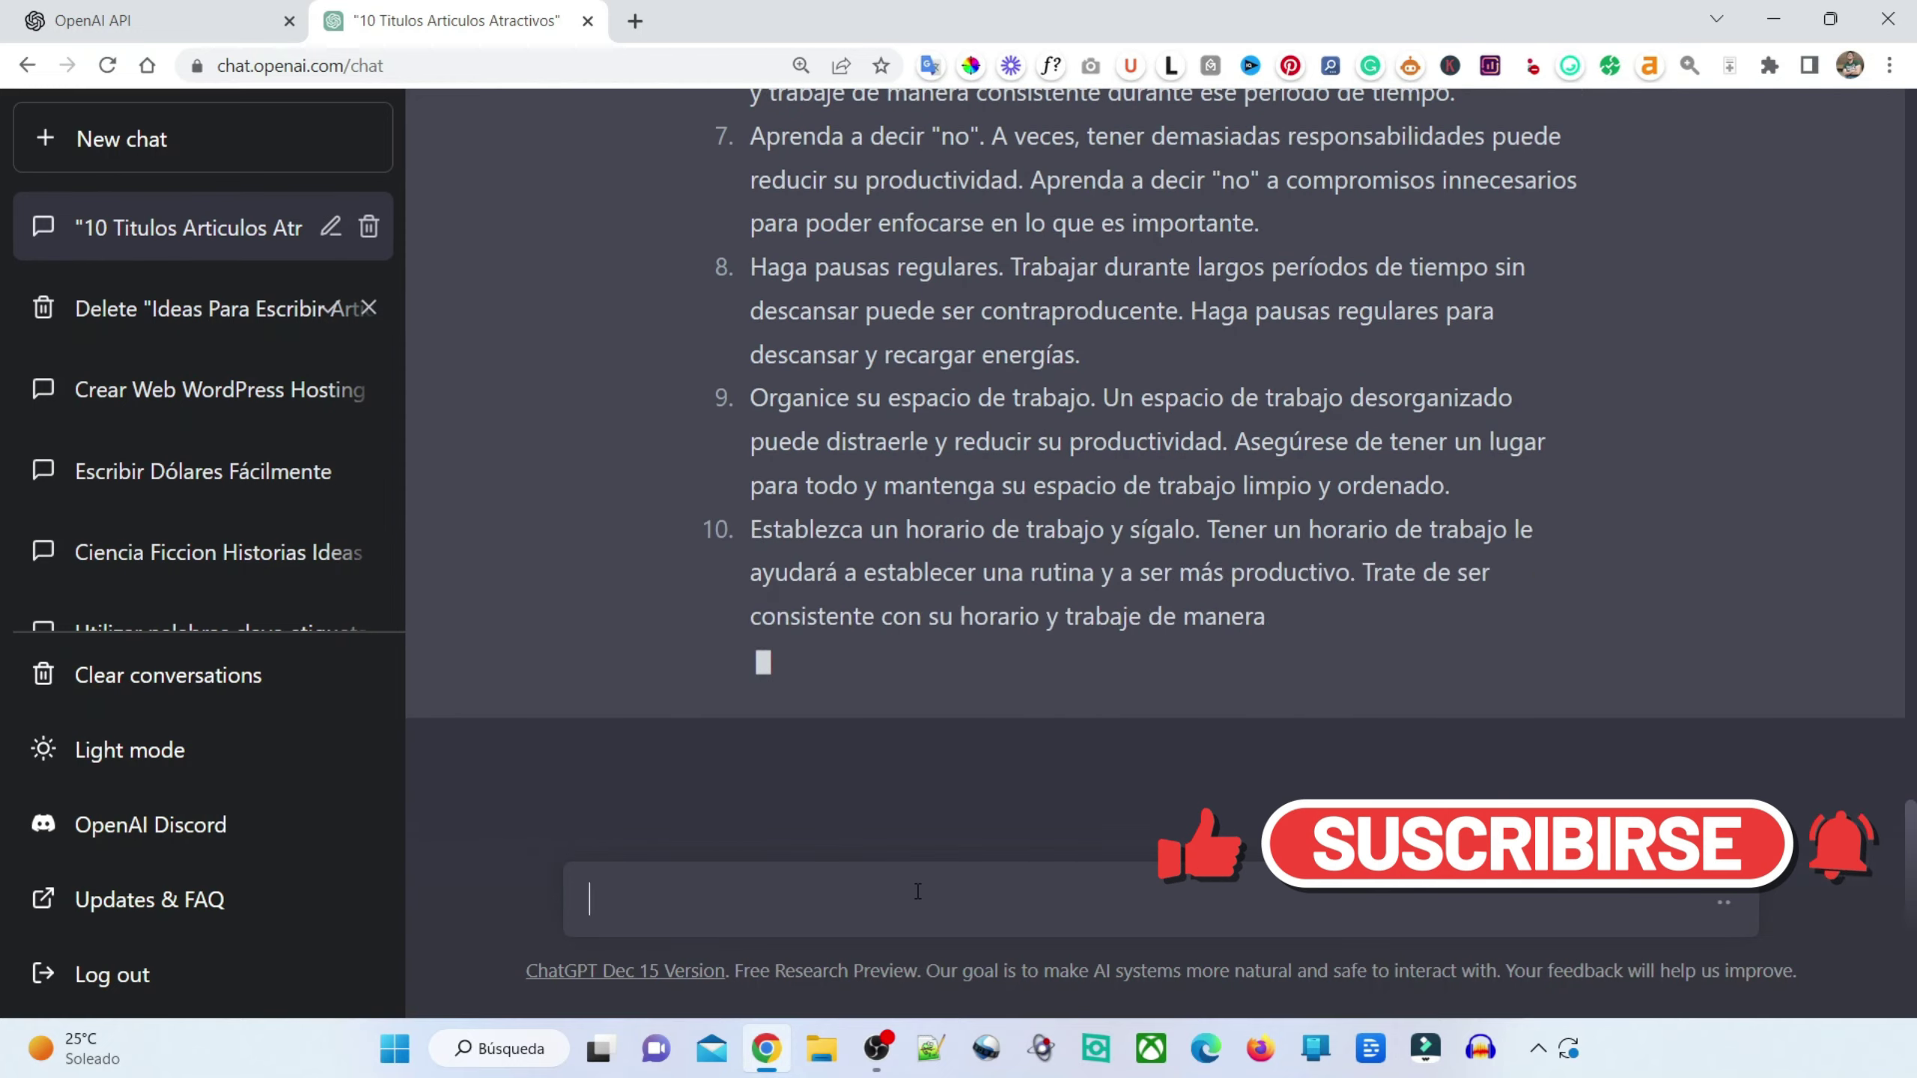
- Review the article body and request a conclusion with the prompt "escribe la conclusión del artículo"
scroll(1760, 629, "up", 10)
scroll(1761, 629, "down", 10)
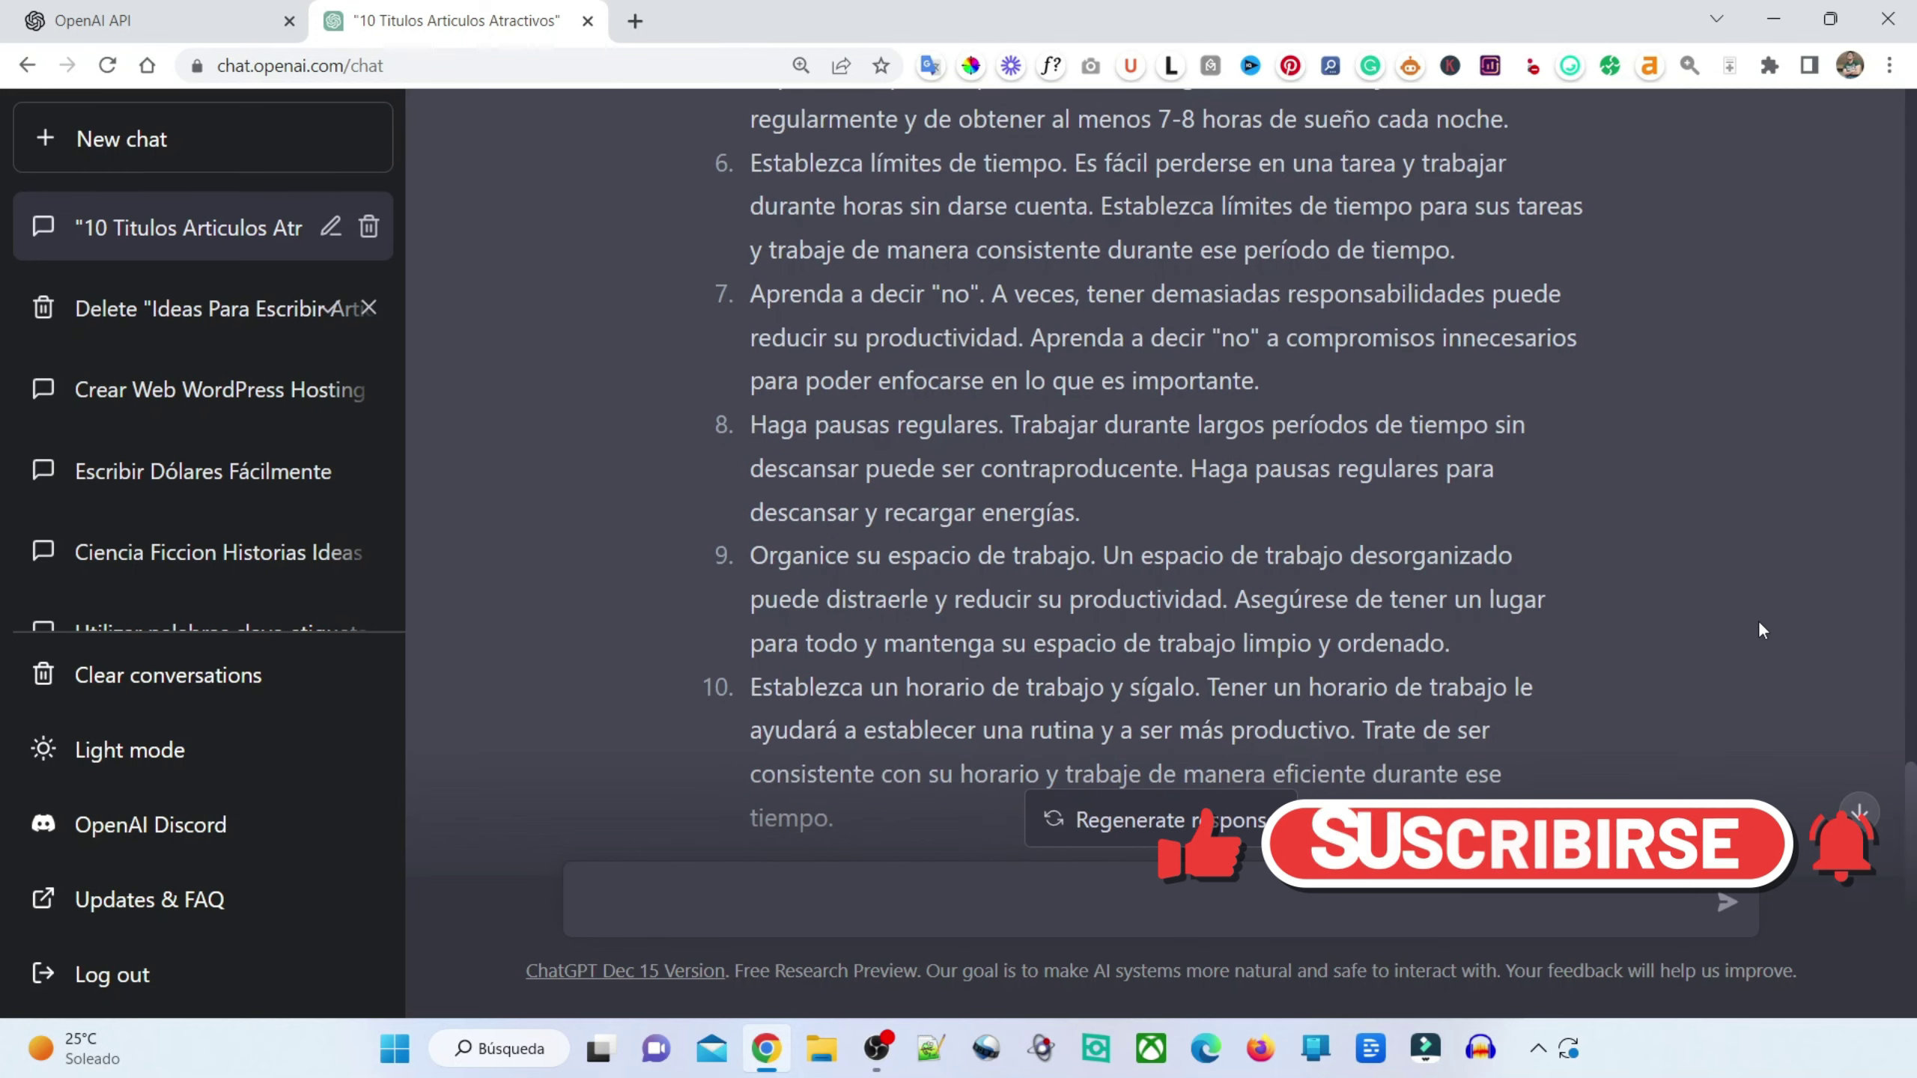
scroll(1760, 627, "down", 2)
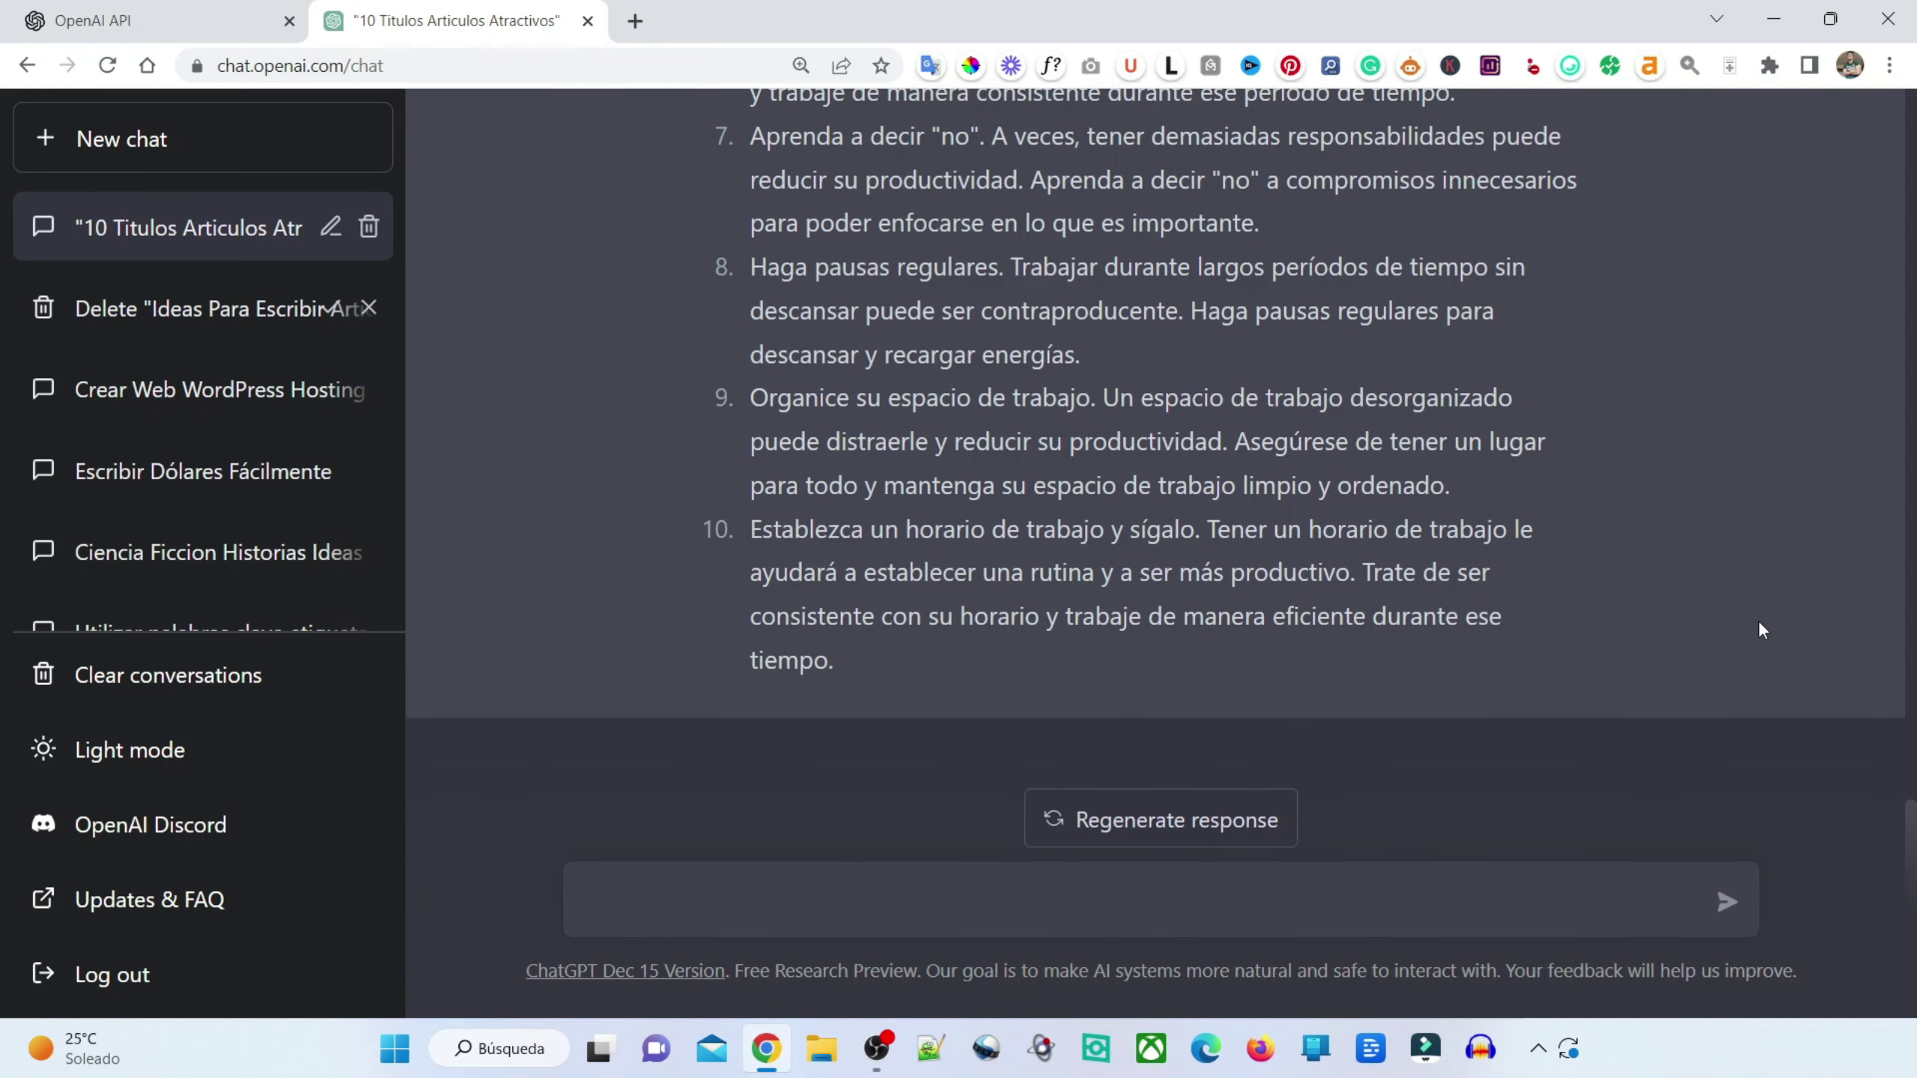
scroll(1529, 657, "up", 10)
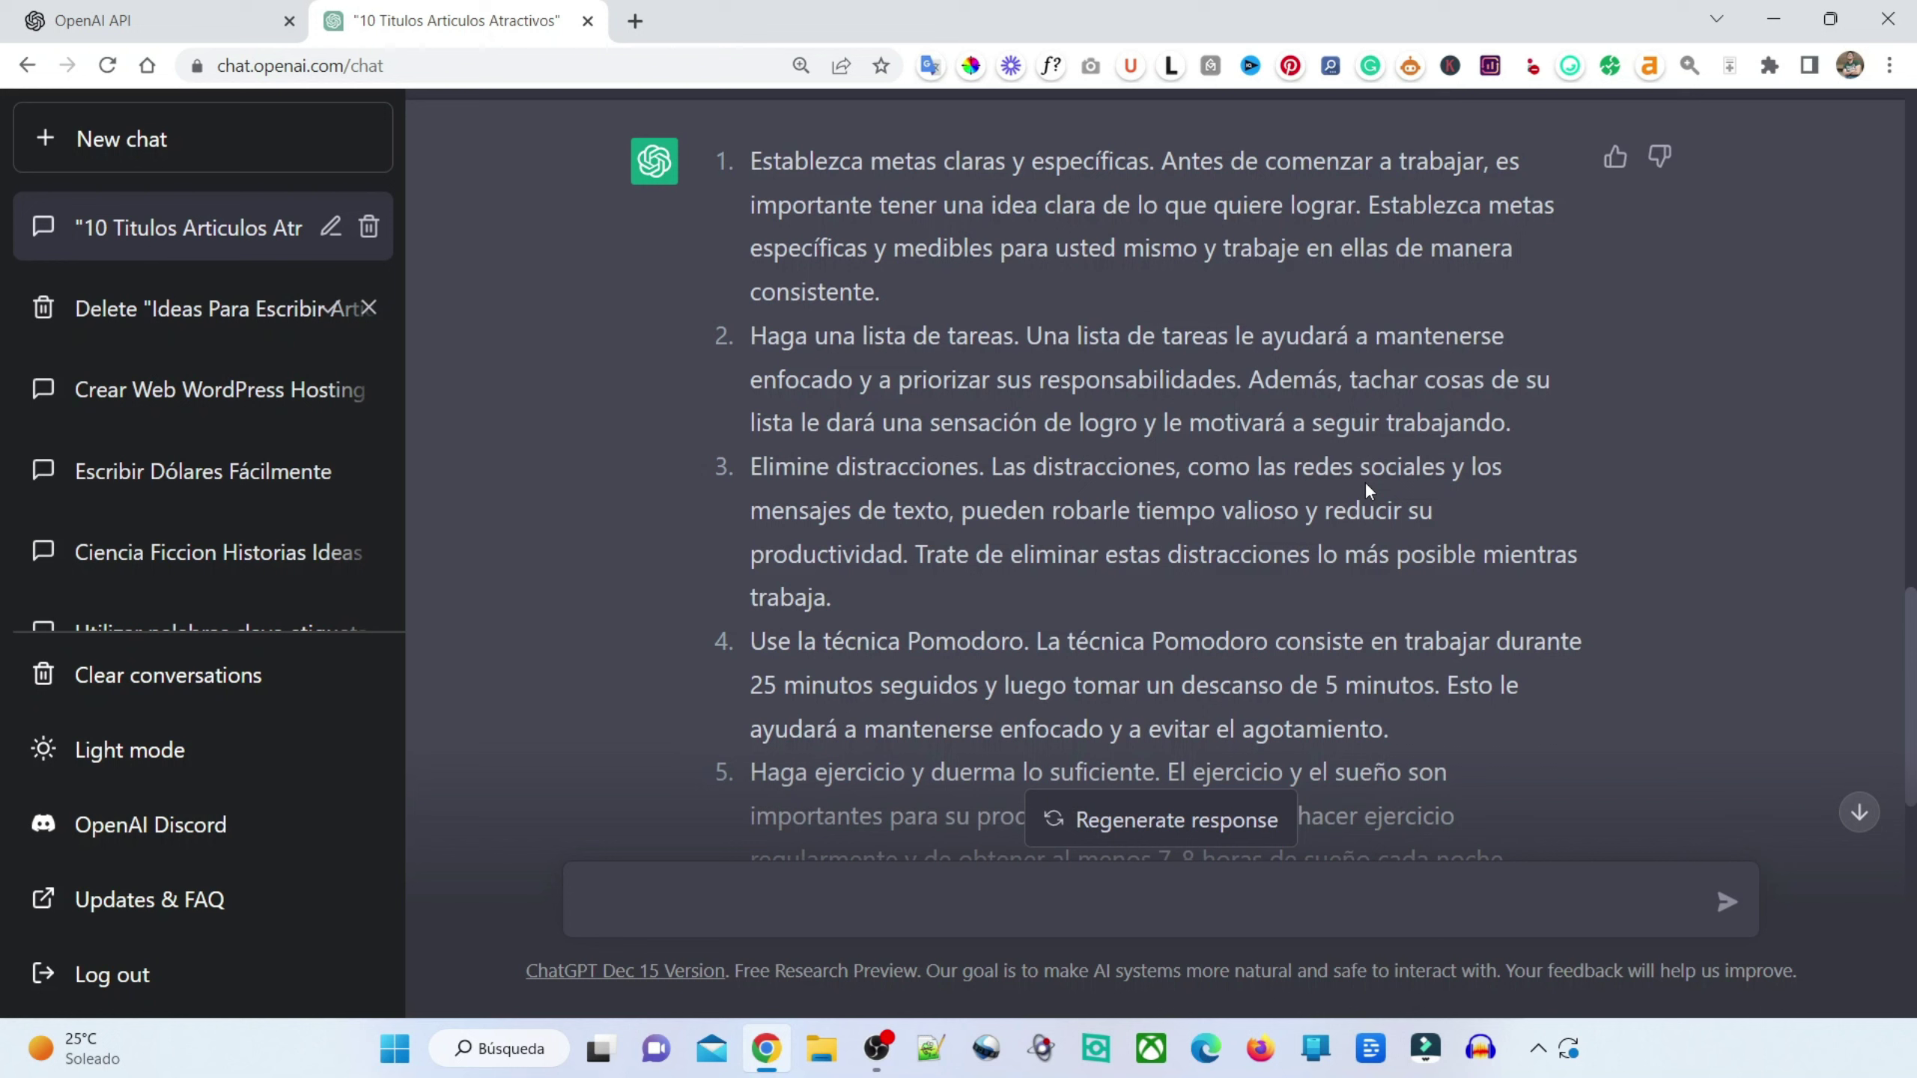
type("escribe la conc")
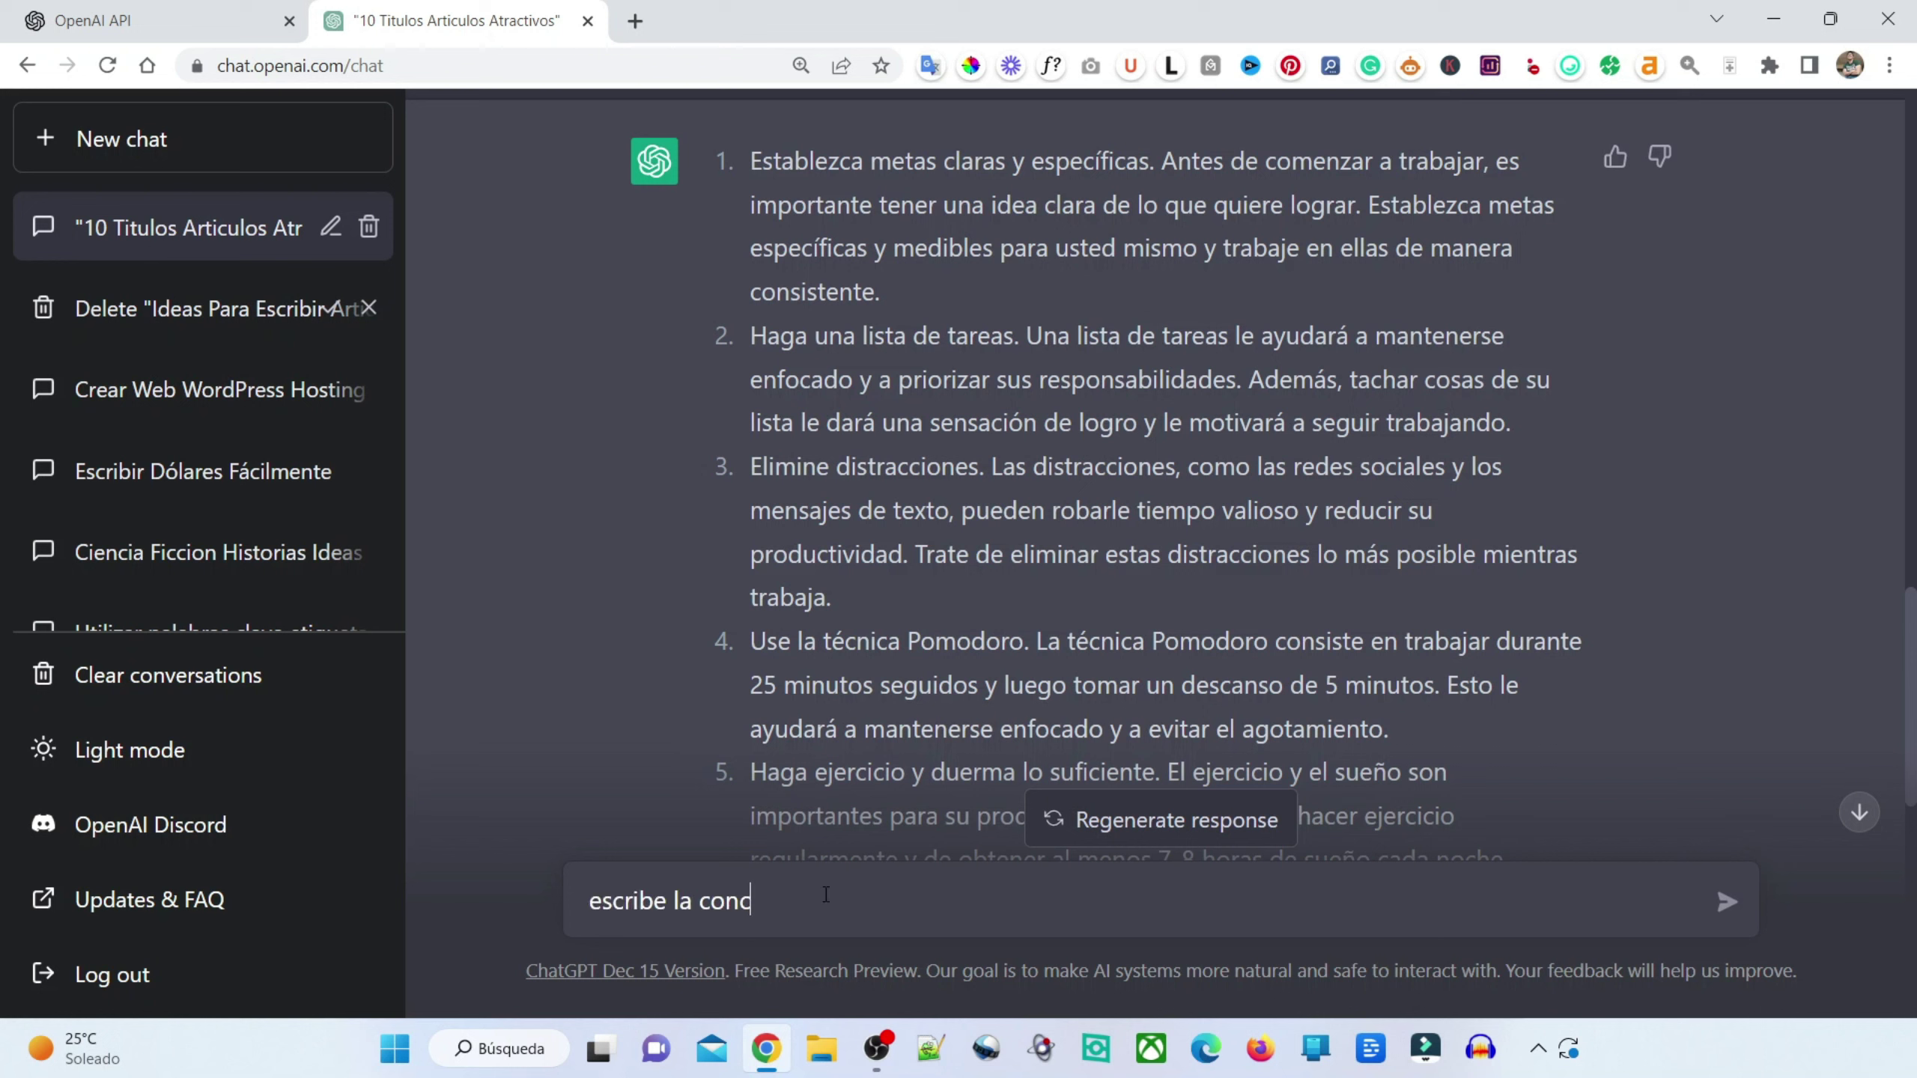
type("lusión del artículo")
key("Return")
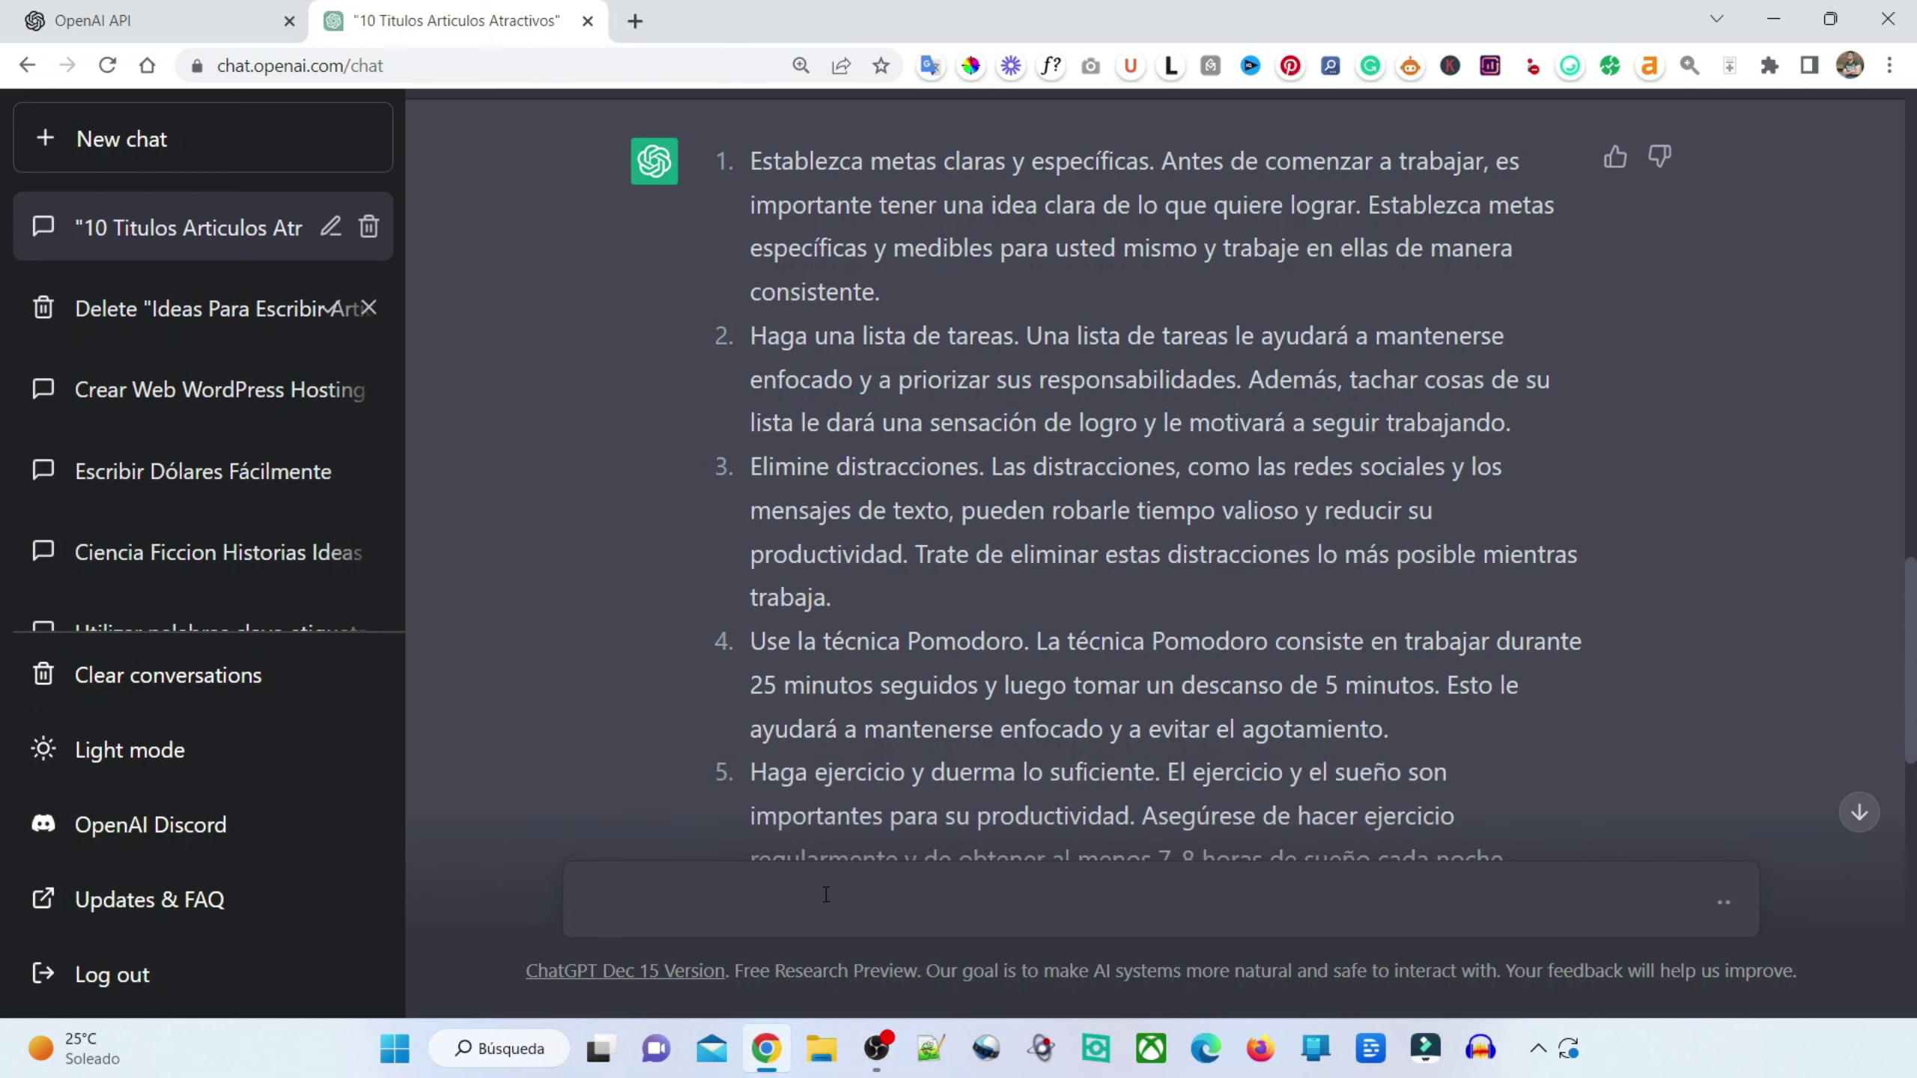
left_click(1859, 812)
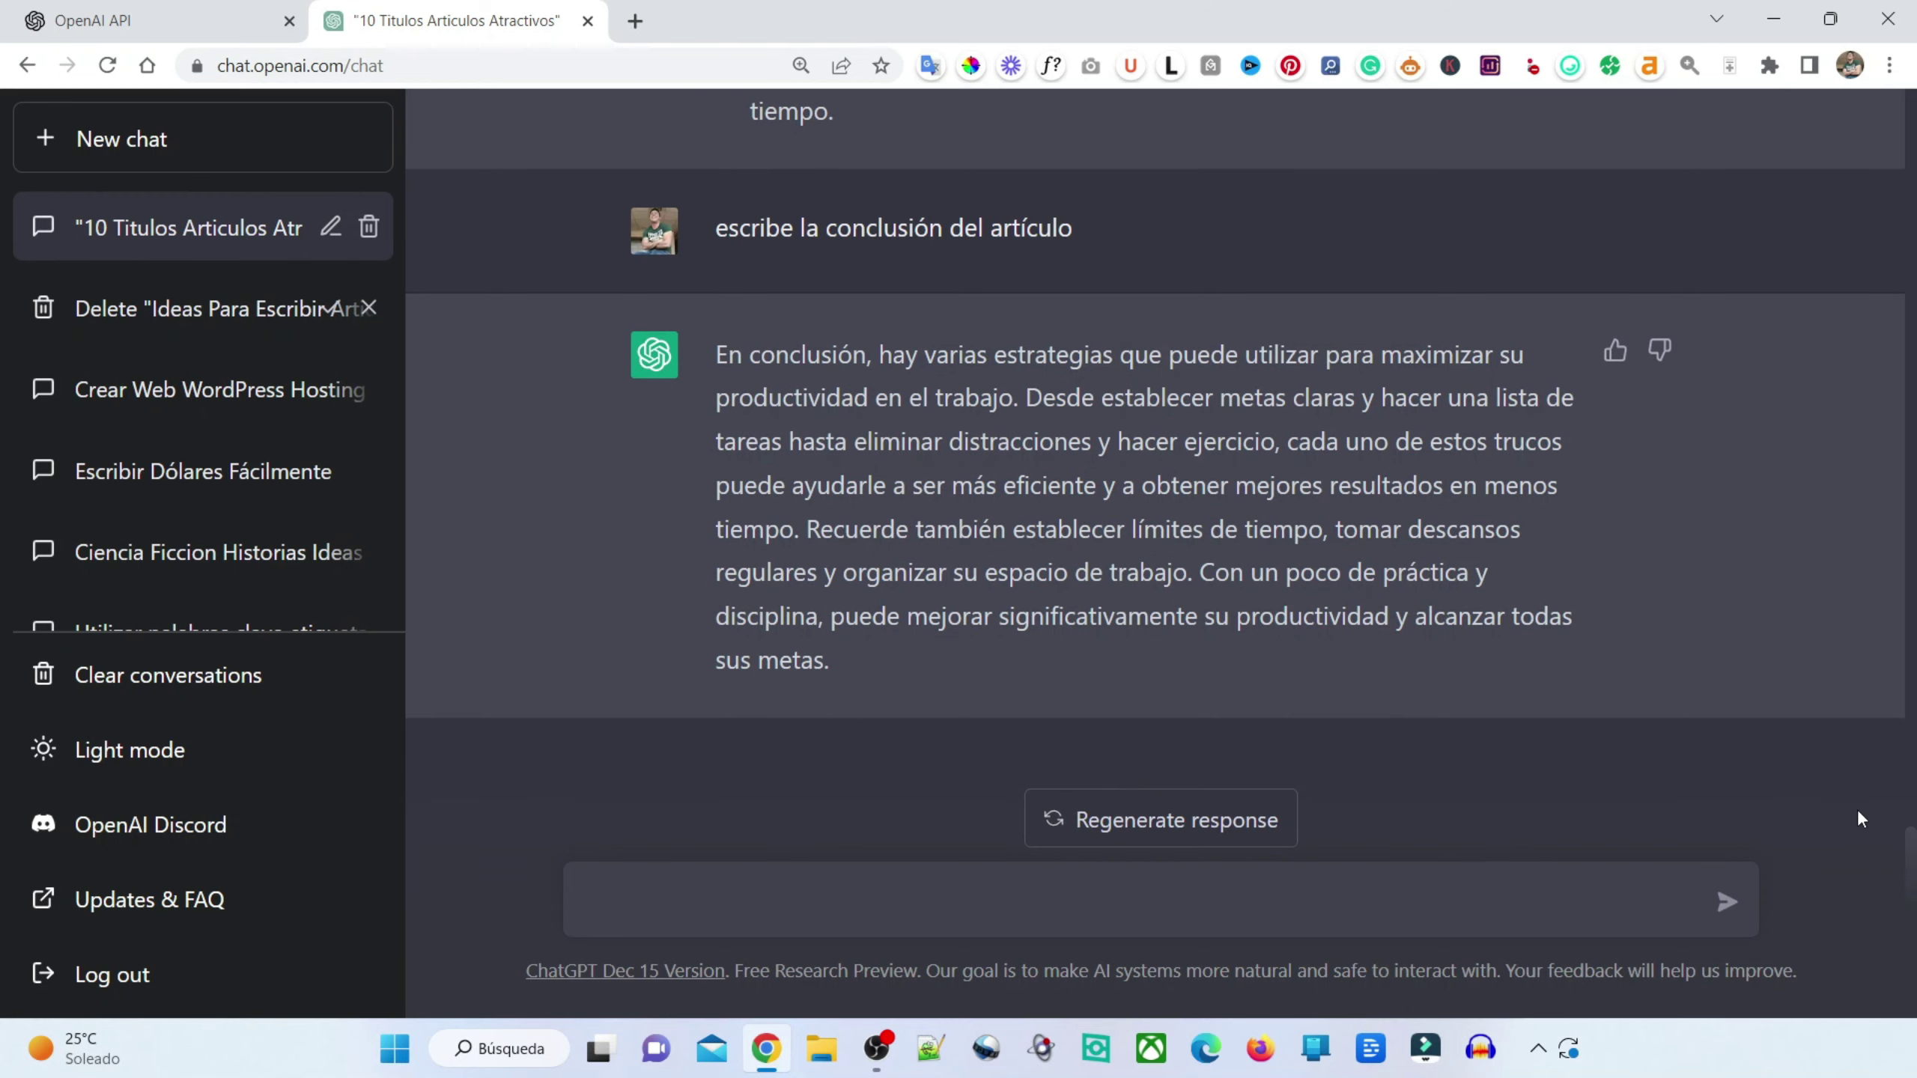
- Regenerate the conclusion and compare the first version with the second, ending on the second
left_click(1276, 827)
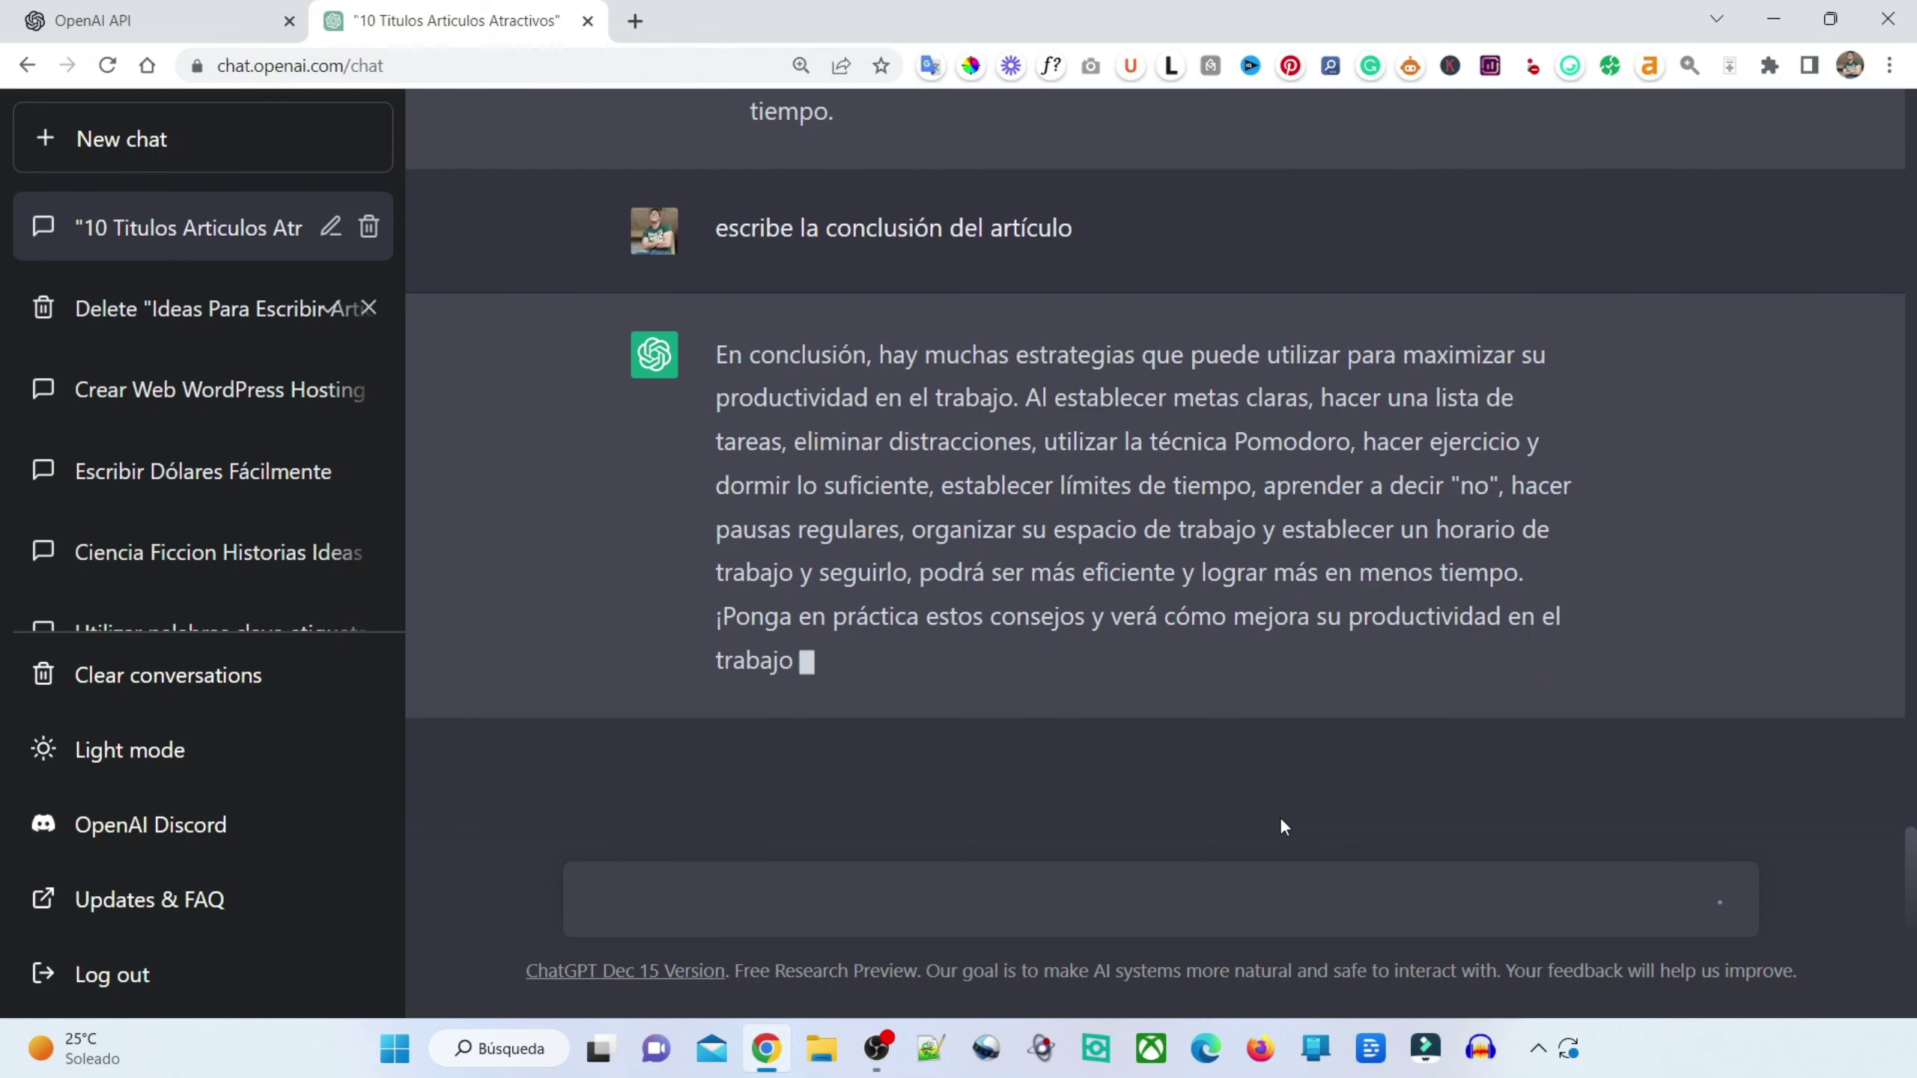
mouse_move(610, 451)
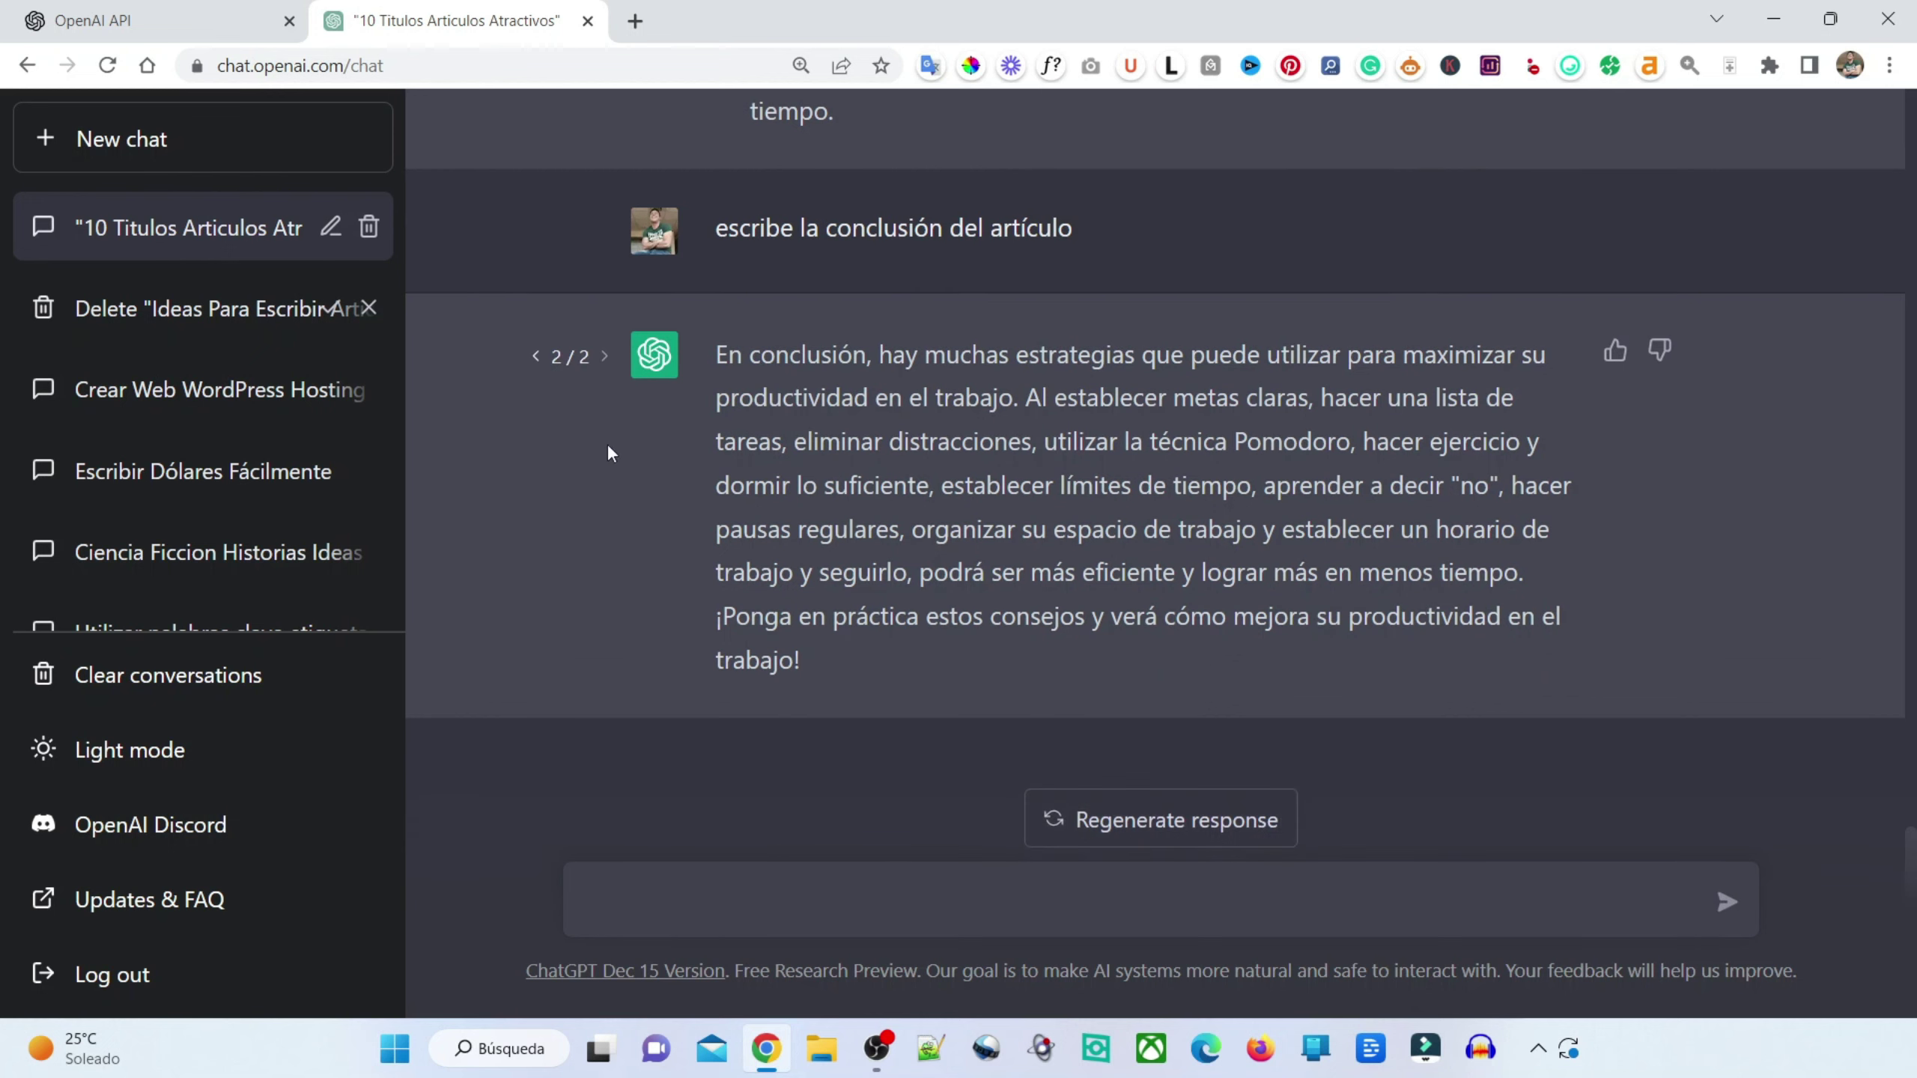
left_click(536, 357)
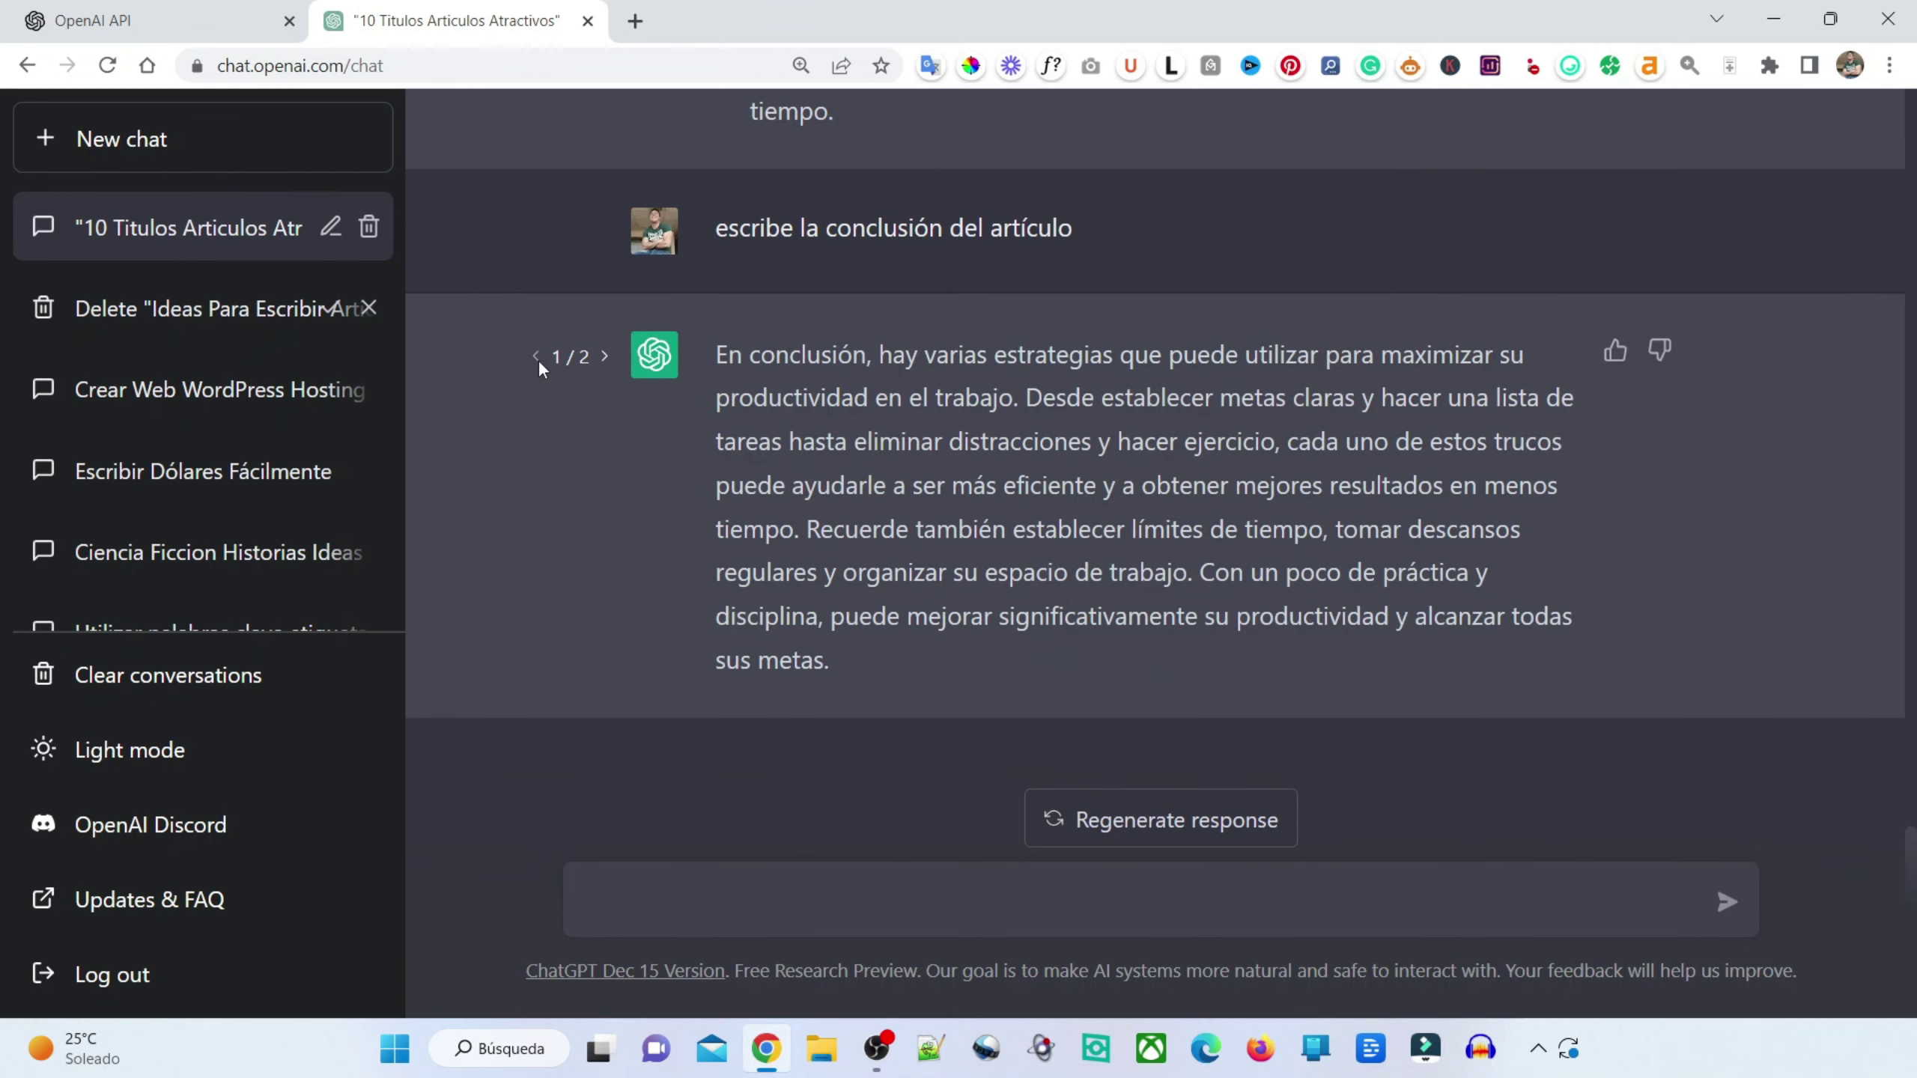
left_click(603, 359)
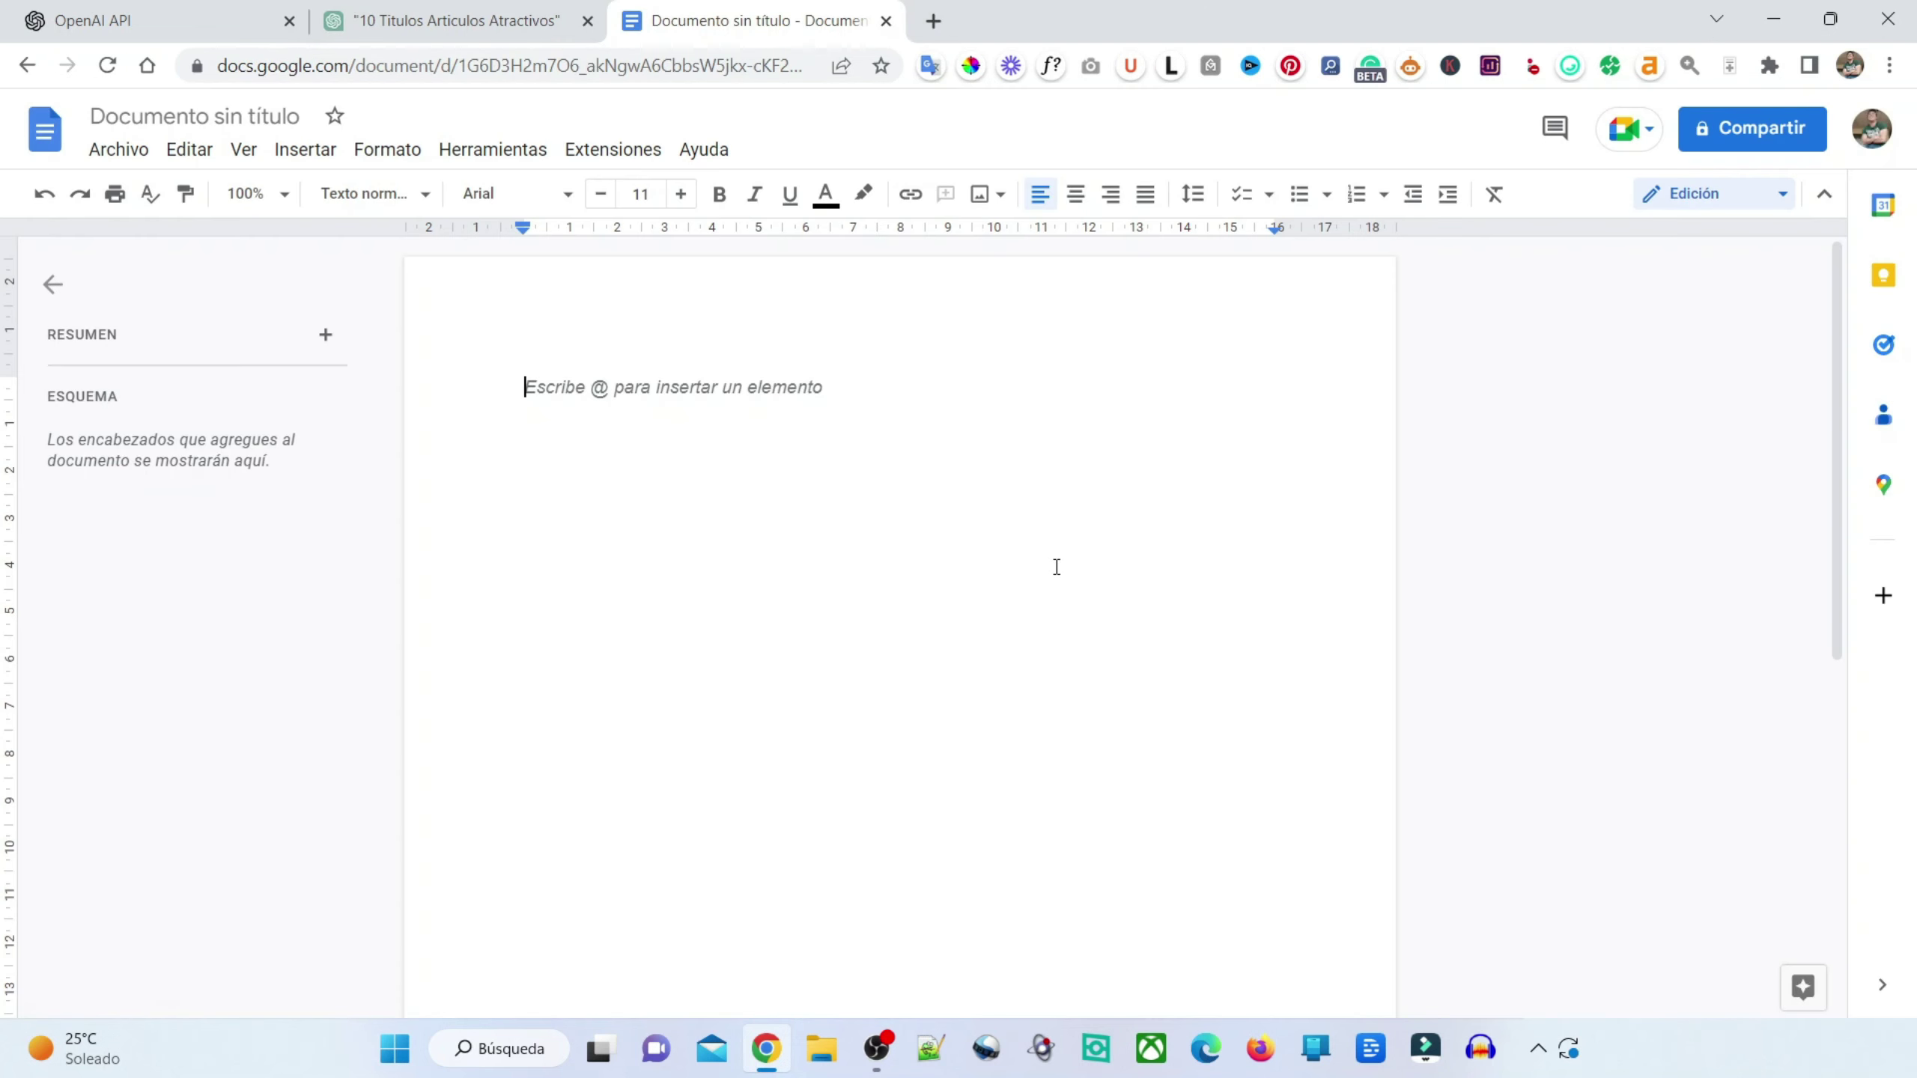
- Copy the first alternative title, "Maximice su productividad en el trabajo con estos 10 trucos", from ChatGPT into the blank Google Docs document
left_click(496, 9)
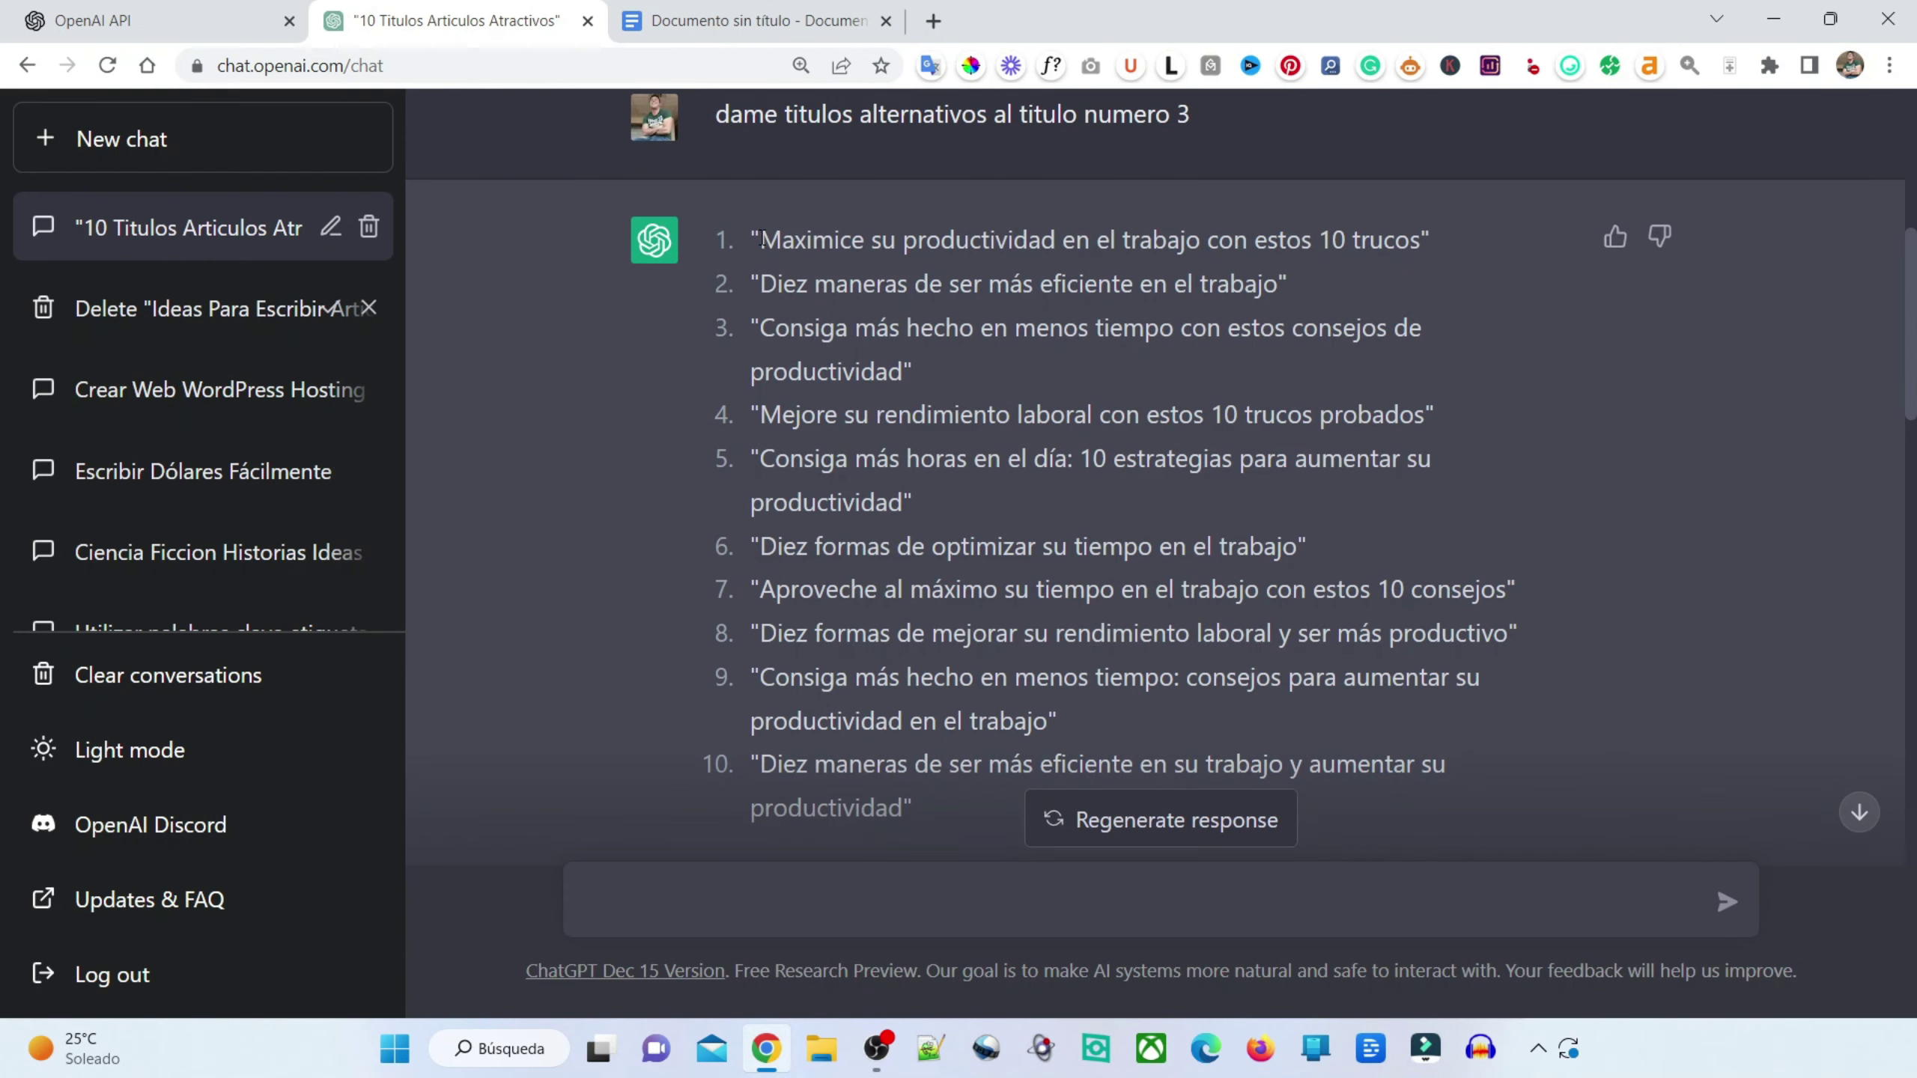
left_click_drag(761, 239, 1420, 229)
key("ctrl+c")
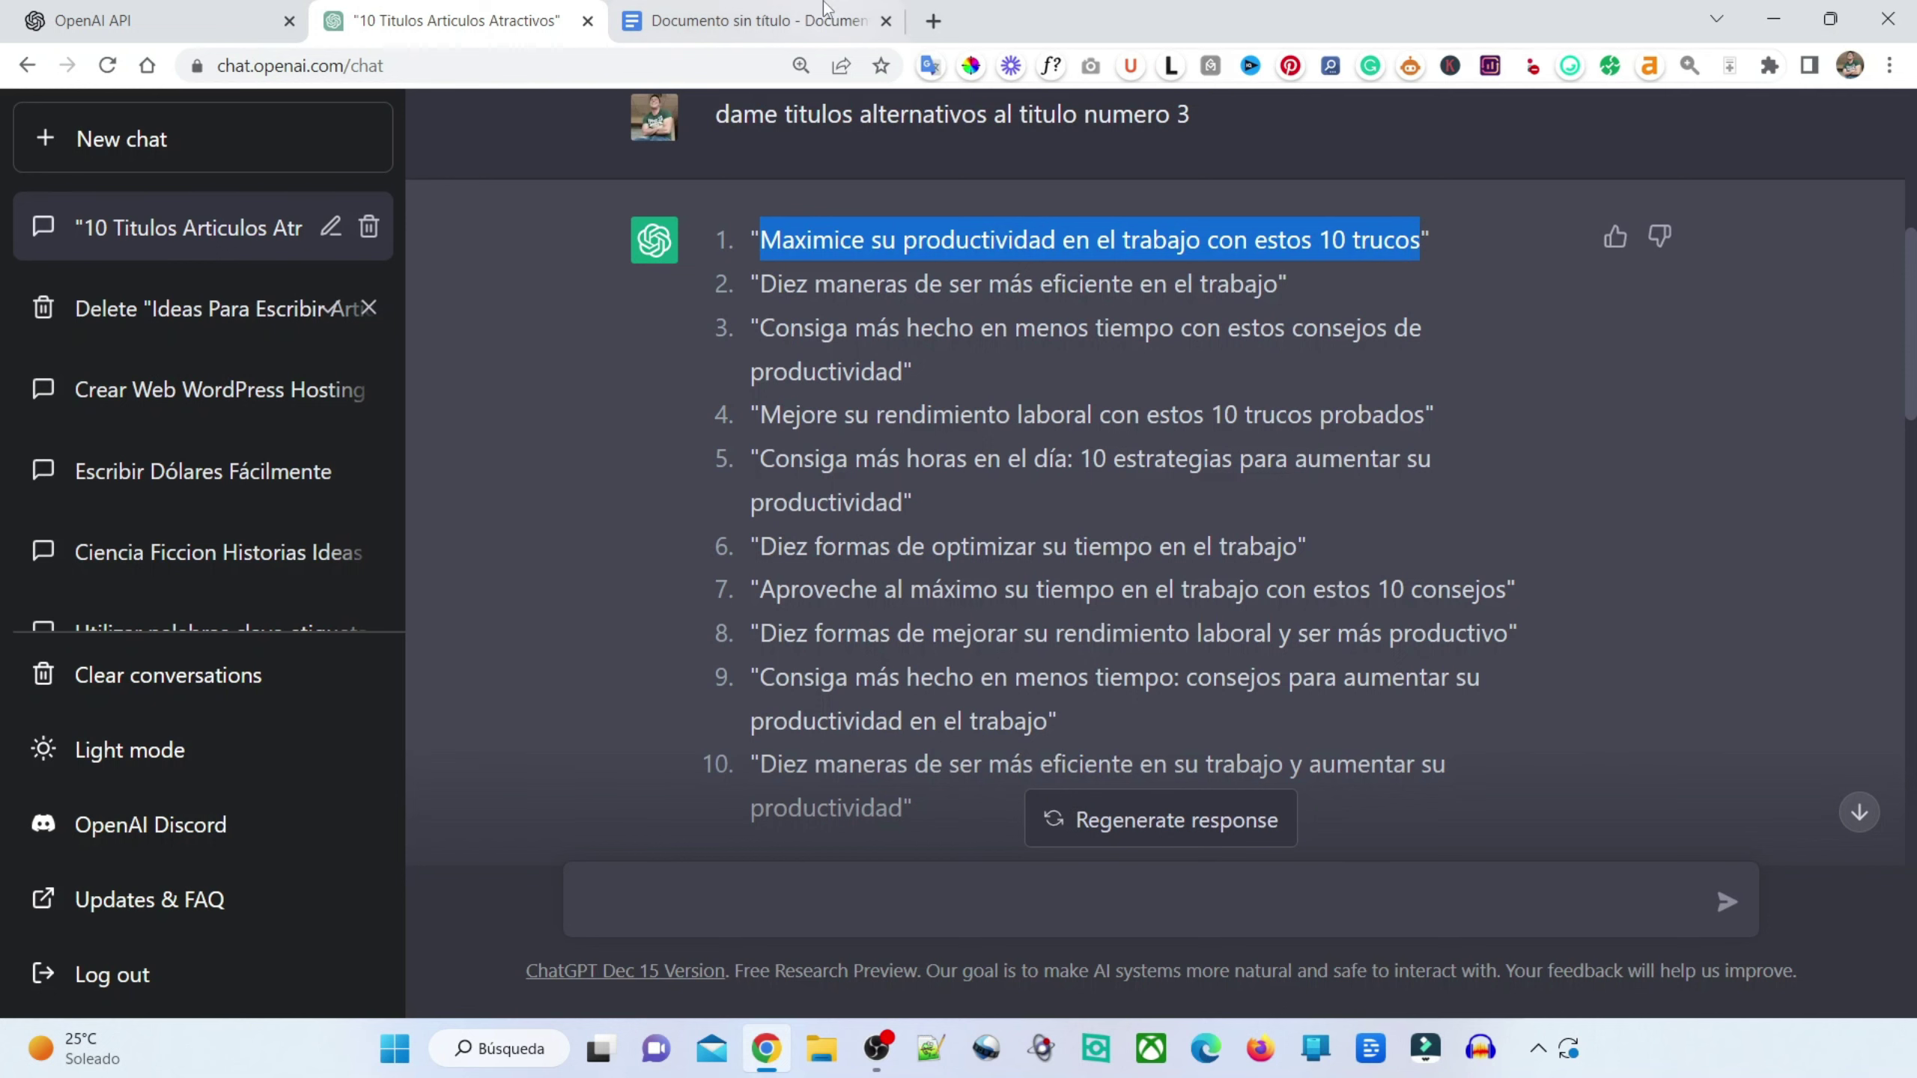
left_click(755, 21)
key("ctrl+v")
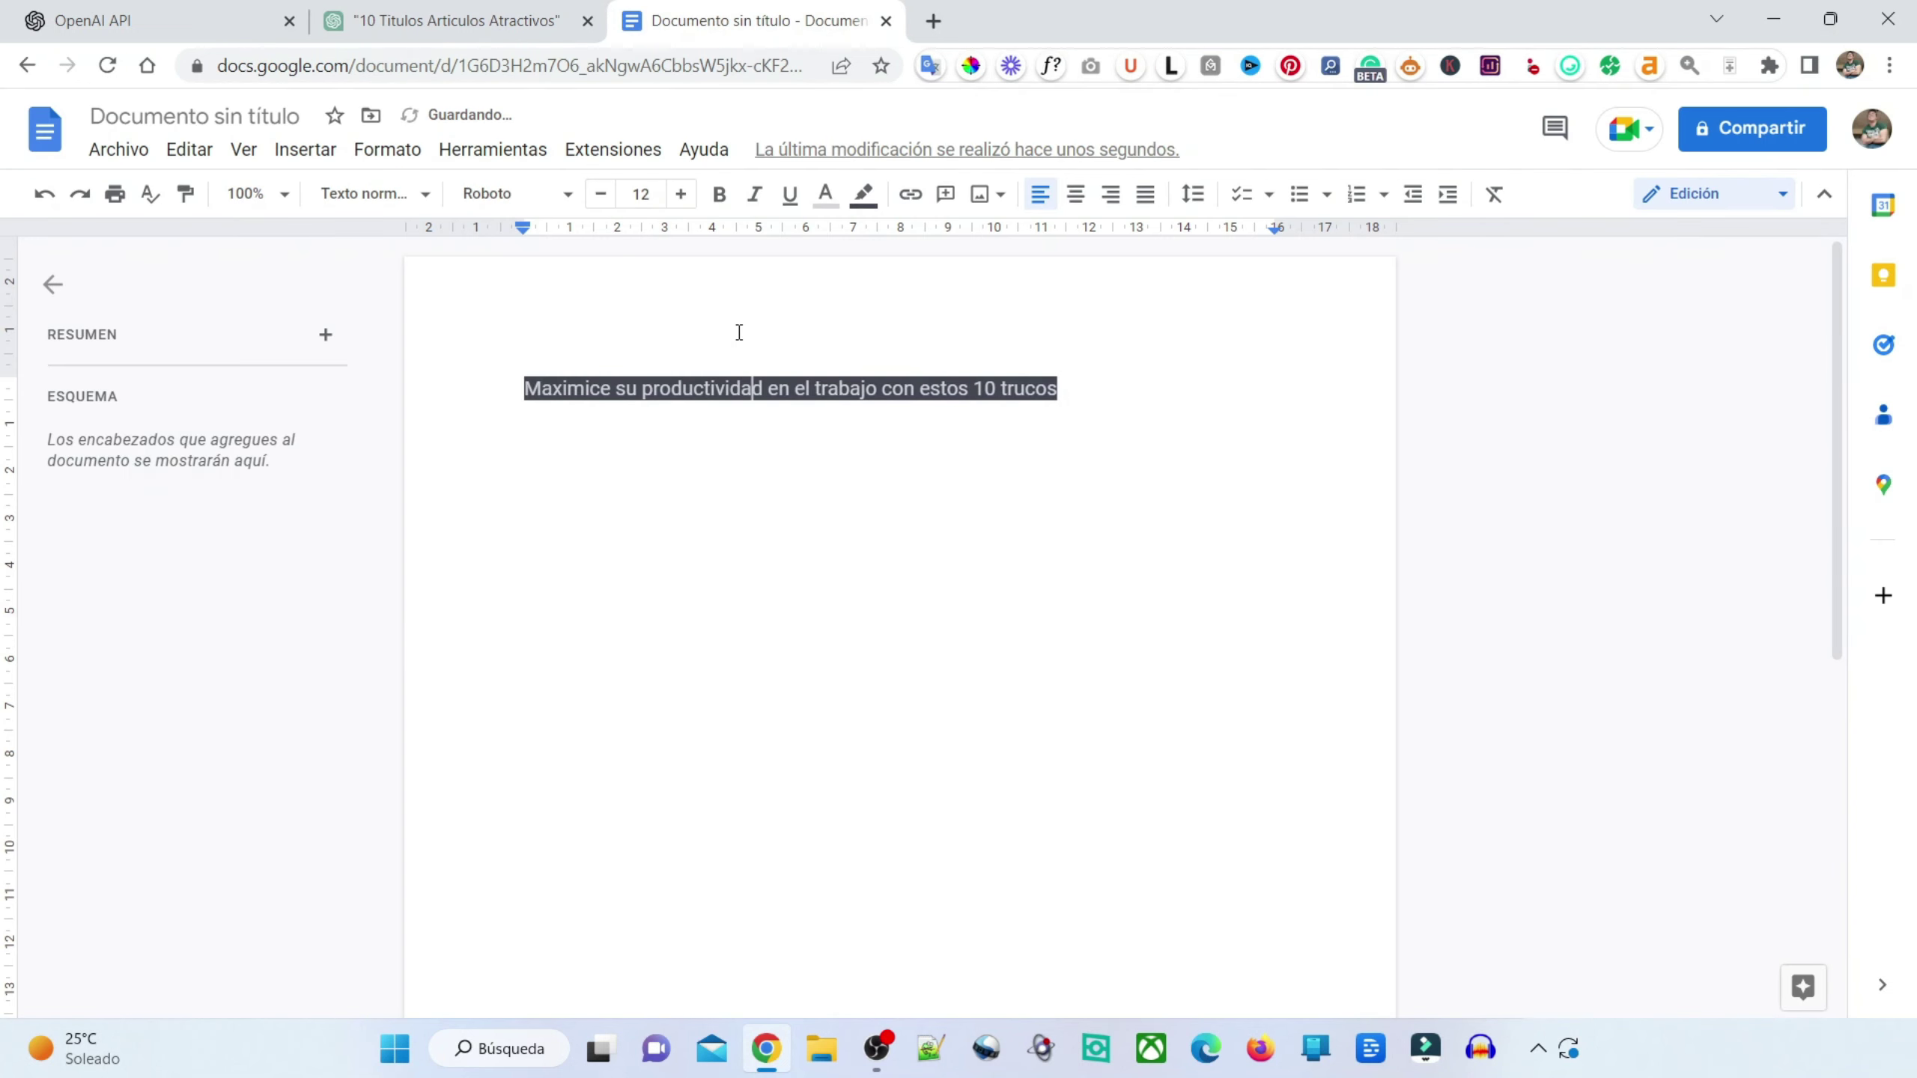
- Copy the full introduction paragraph from ChatGPT into the Google Docs document, below the title
key("ctrl+shift+Tab")
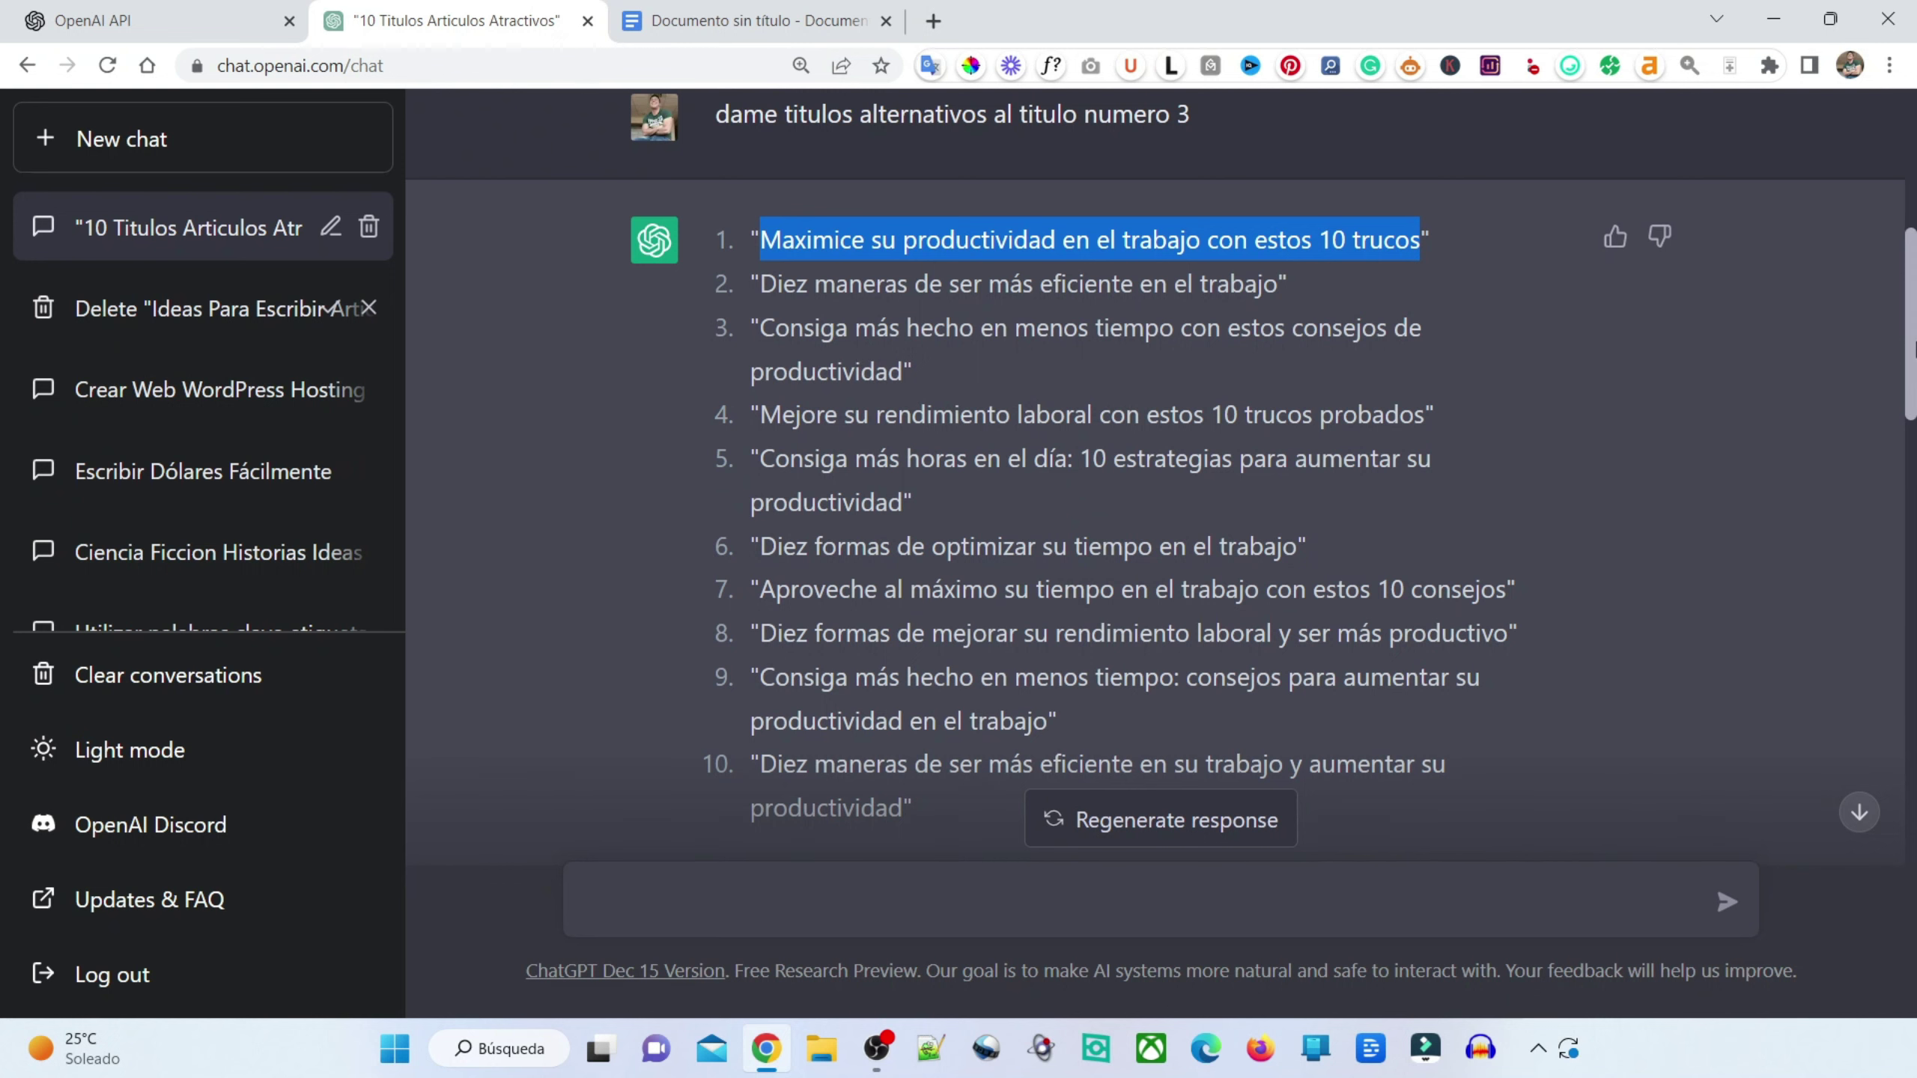
left_click_drag(1910, 348, 1907, 565)
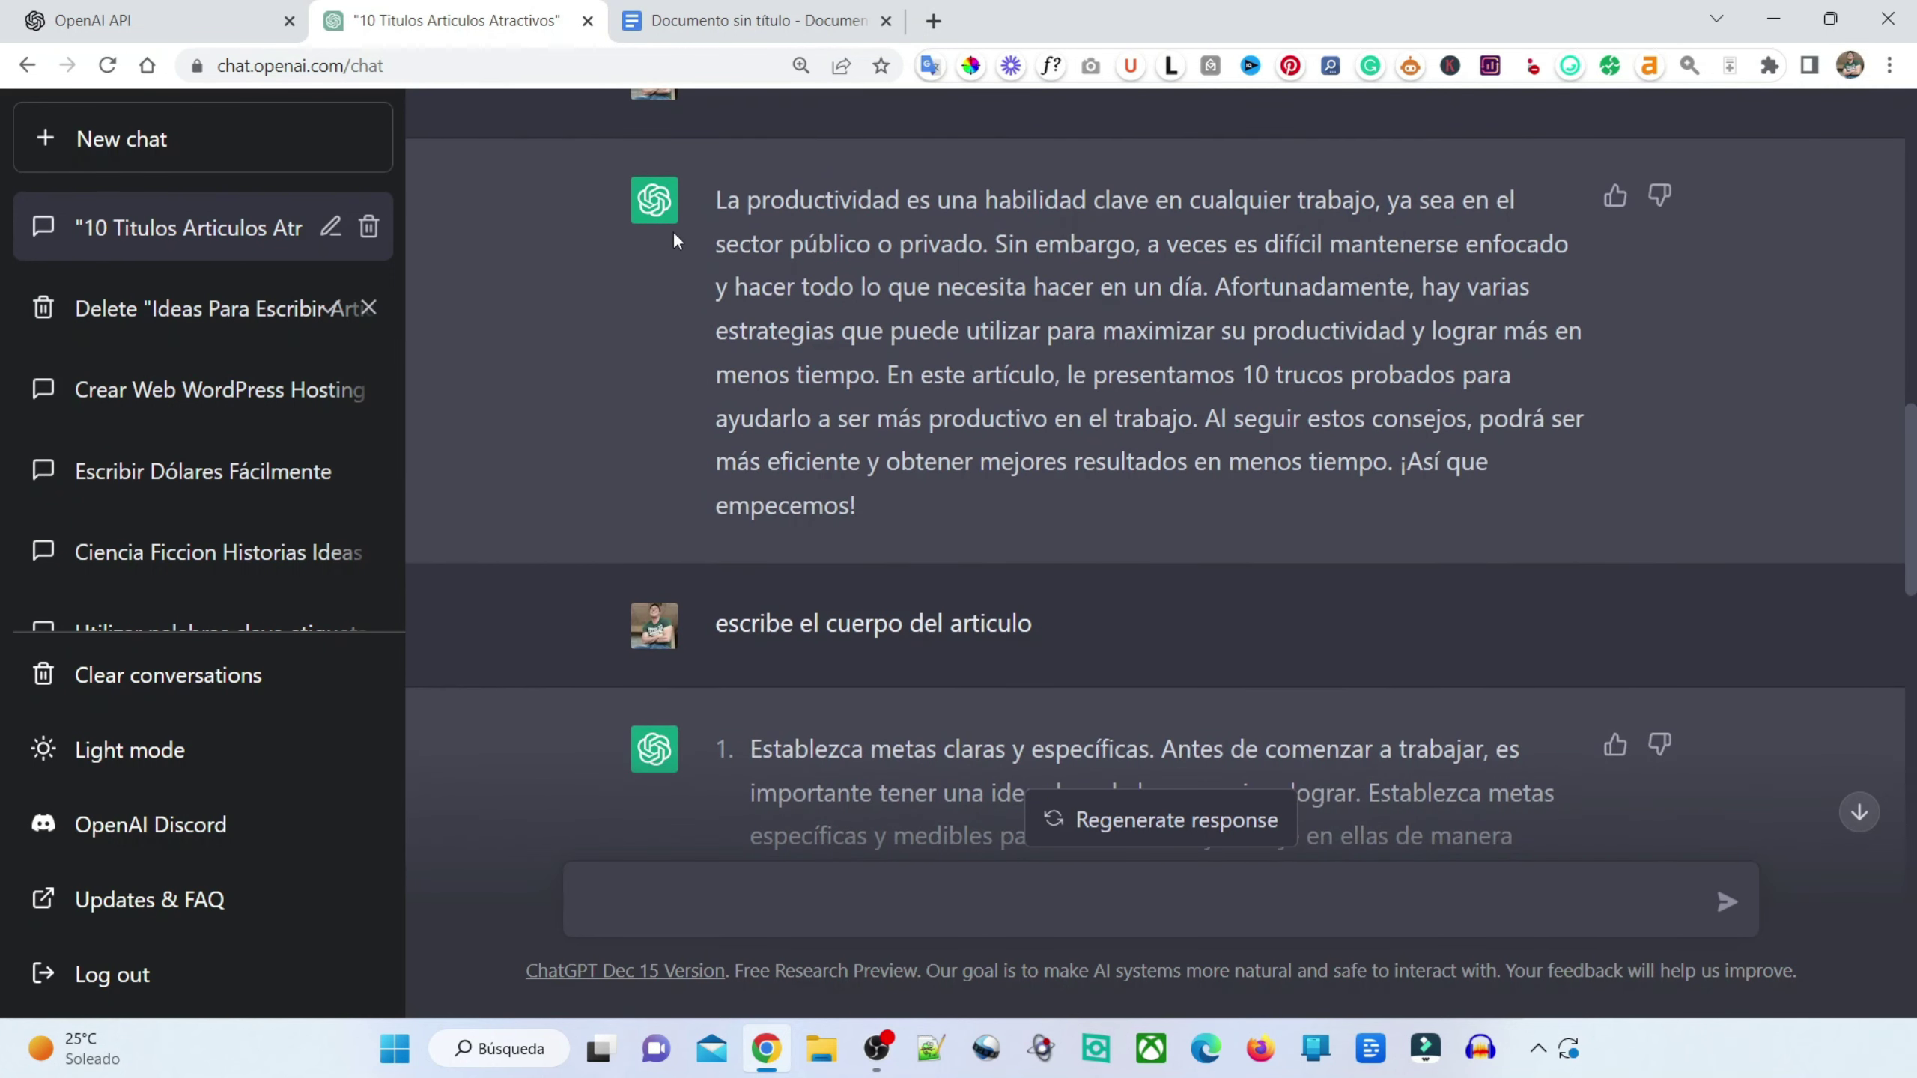
left_click_drag(709, 183, 929, 506)
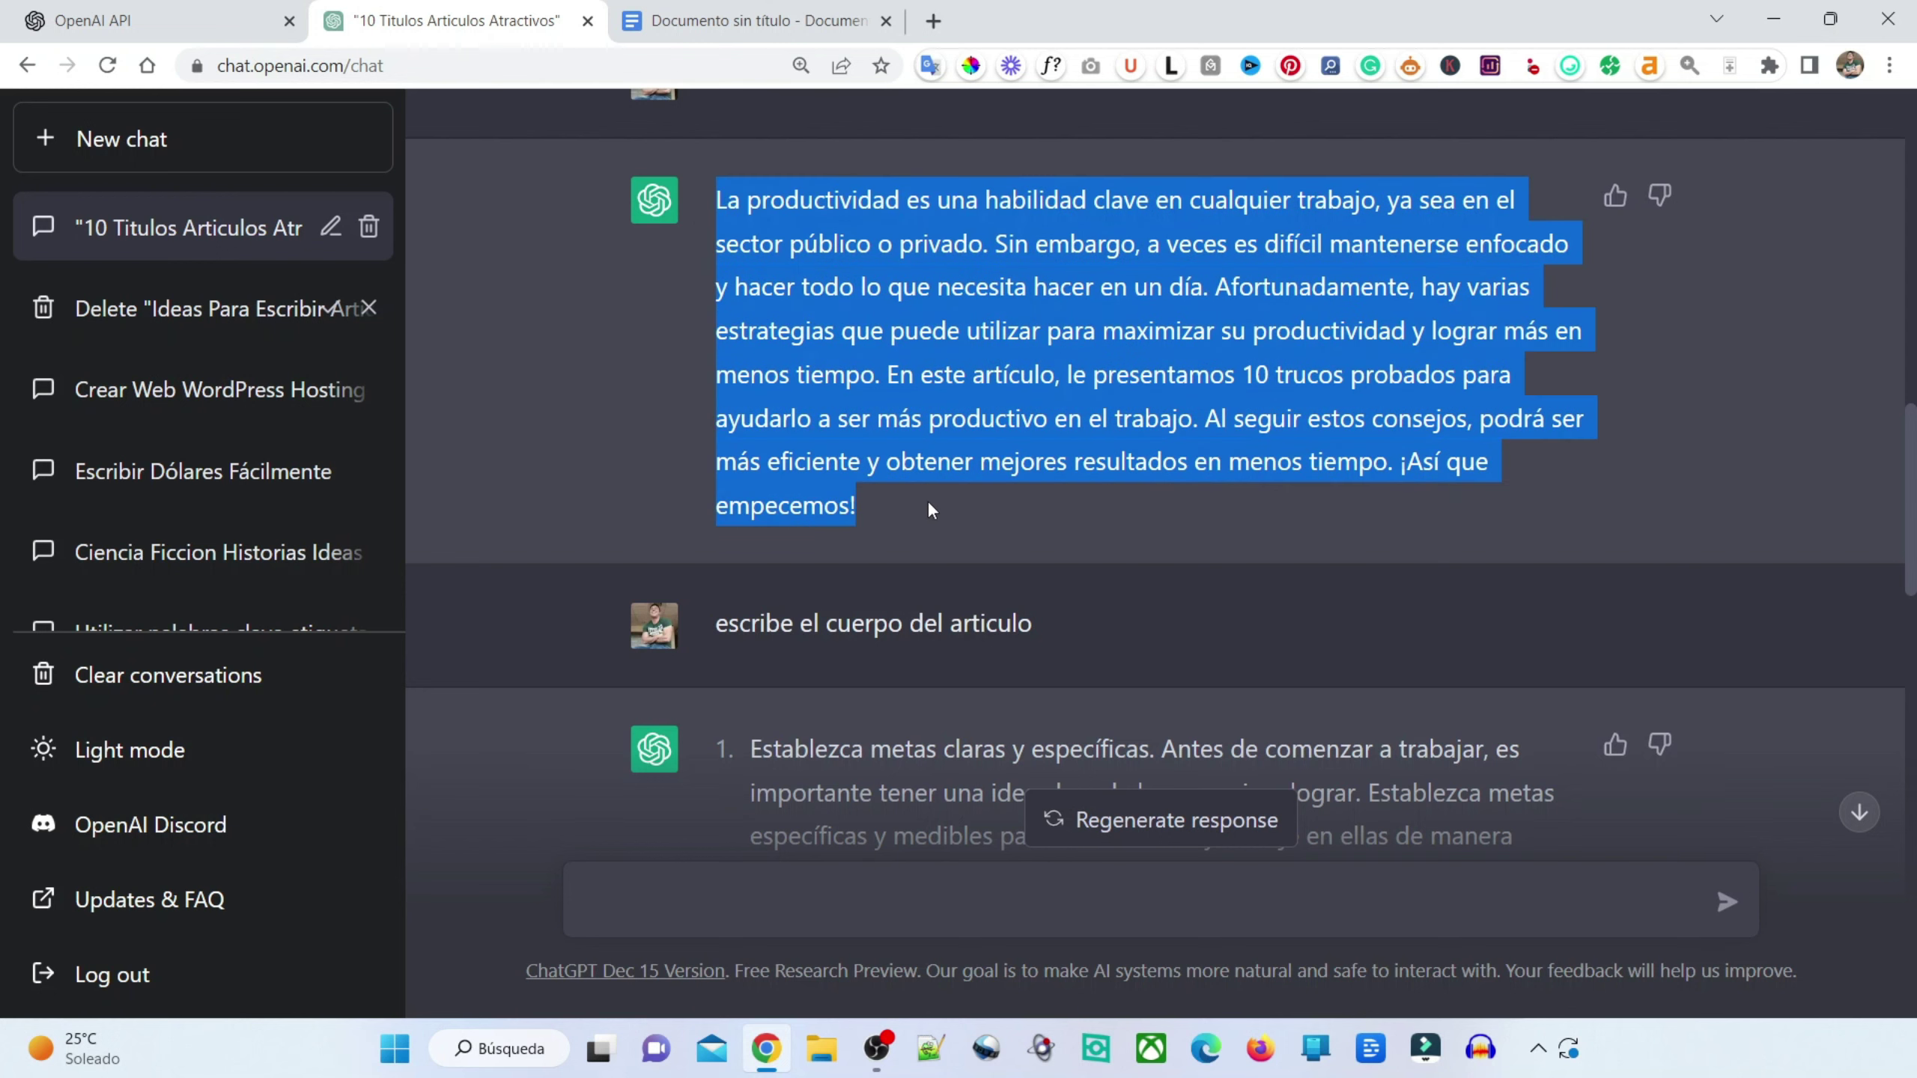
left_click(748, 20)
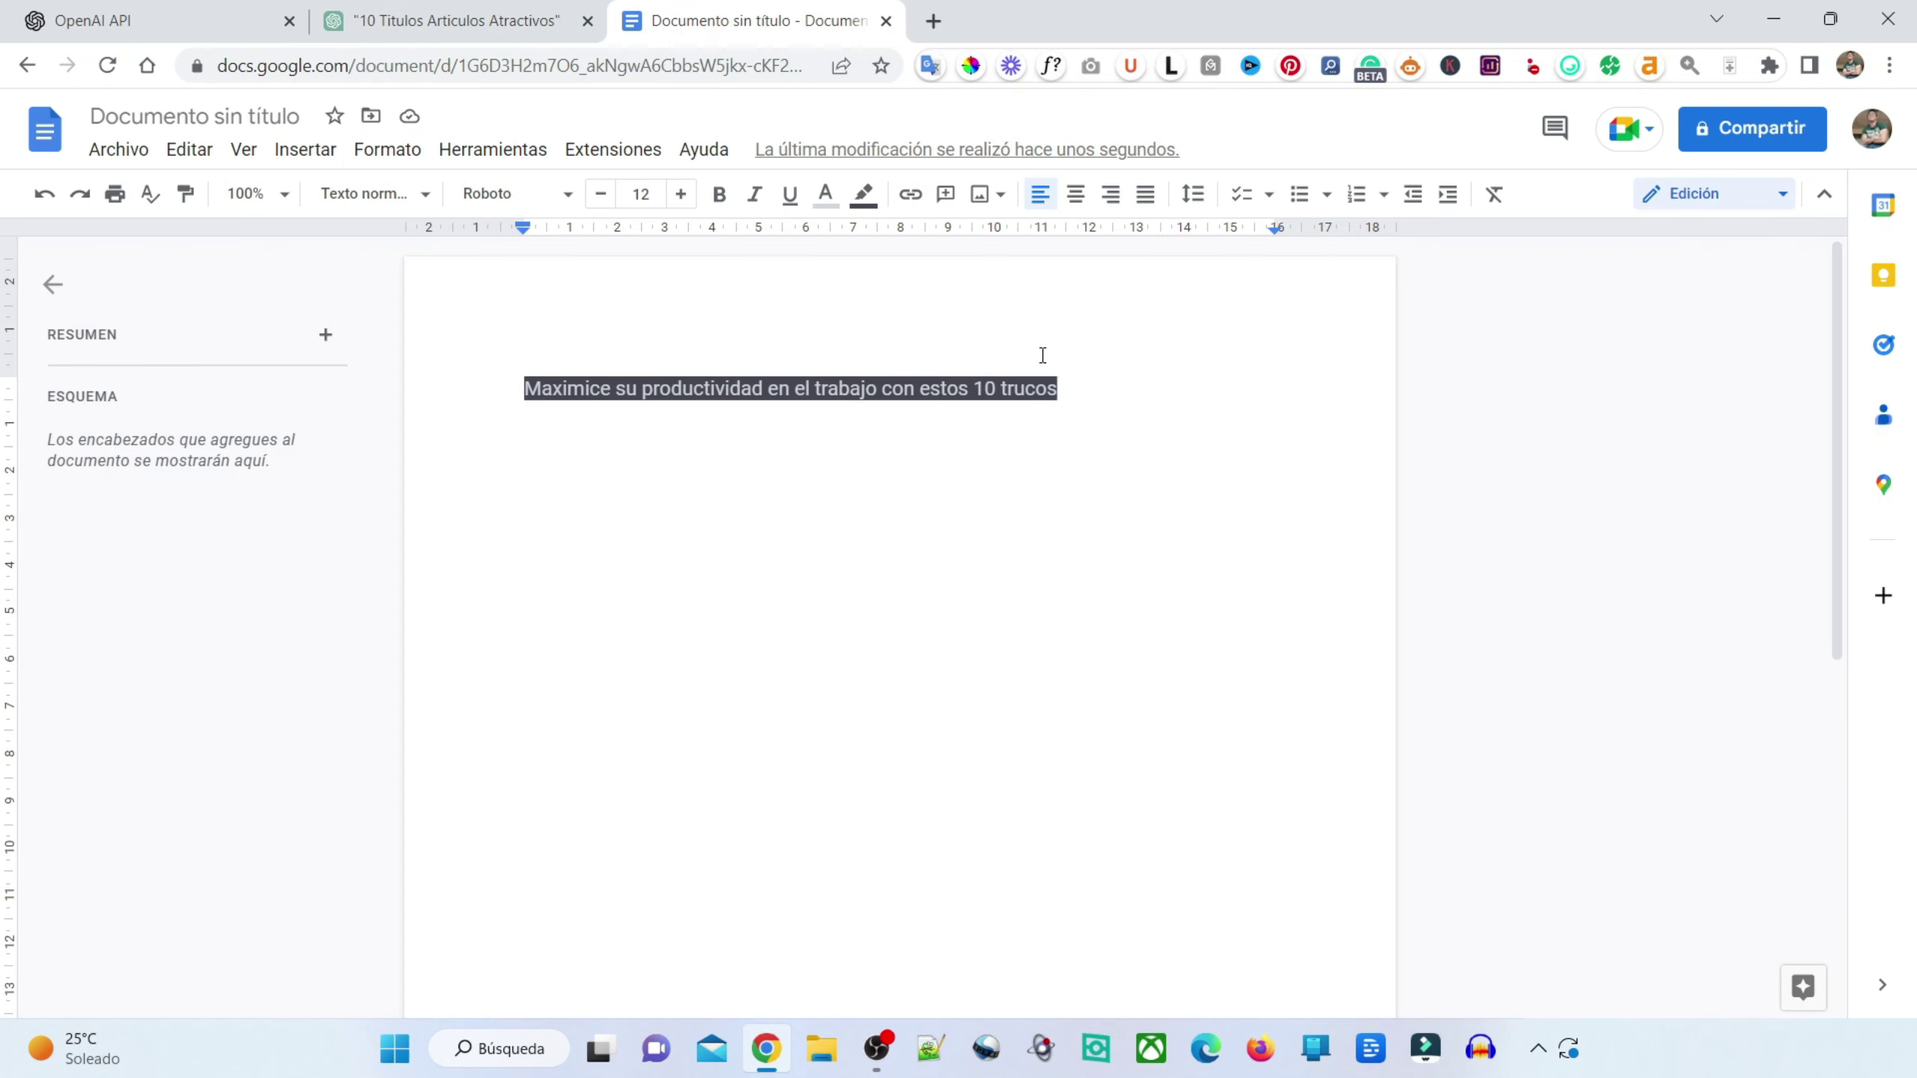
key("Return")
key("ctrl+v")
- Copy the ten-point numbered article body from ChatGPT into the Google Docs document, below the introduction
left_click(438, 11)
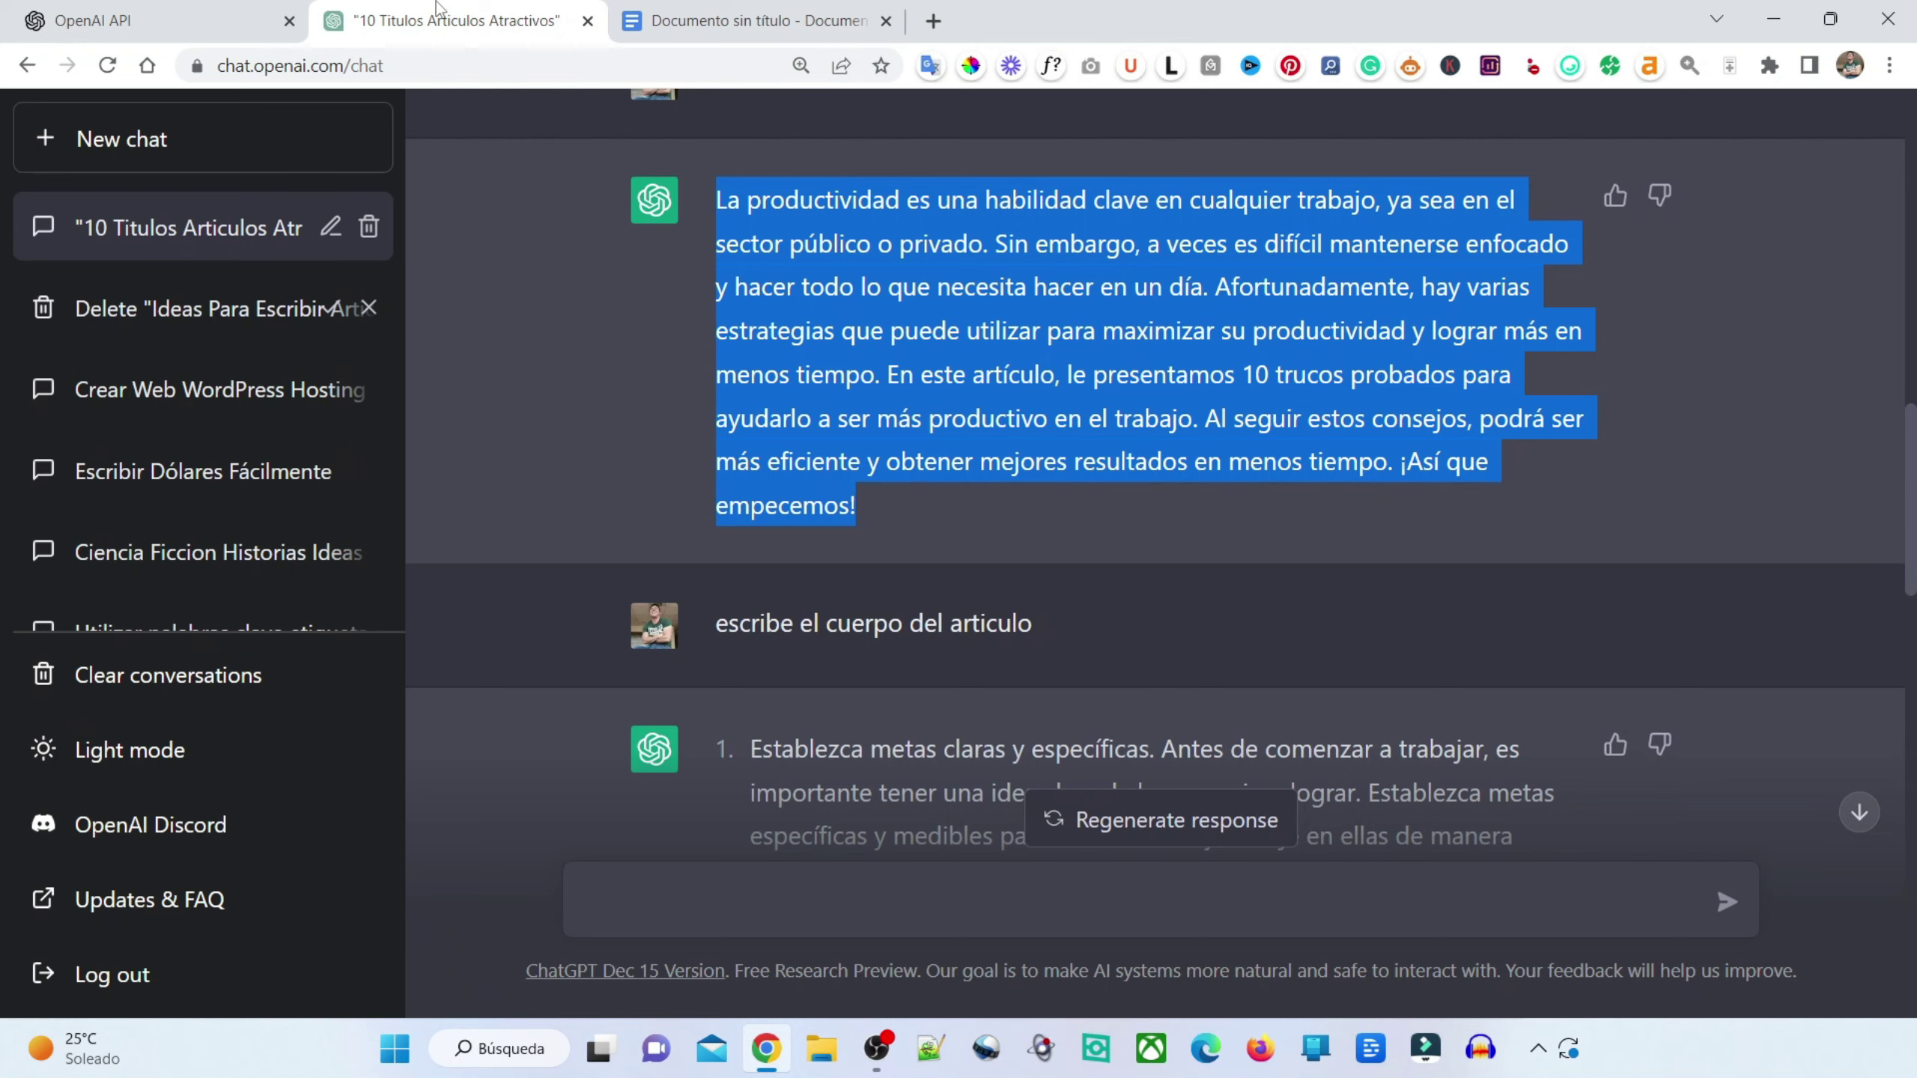
scroll(1246, 307, "down", 5)
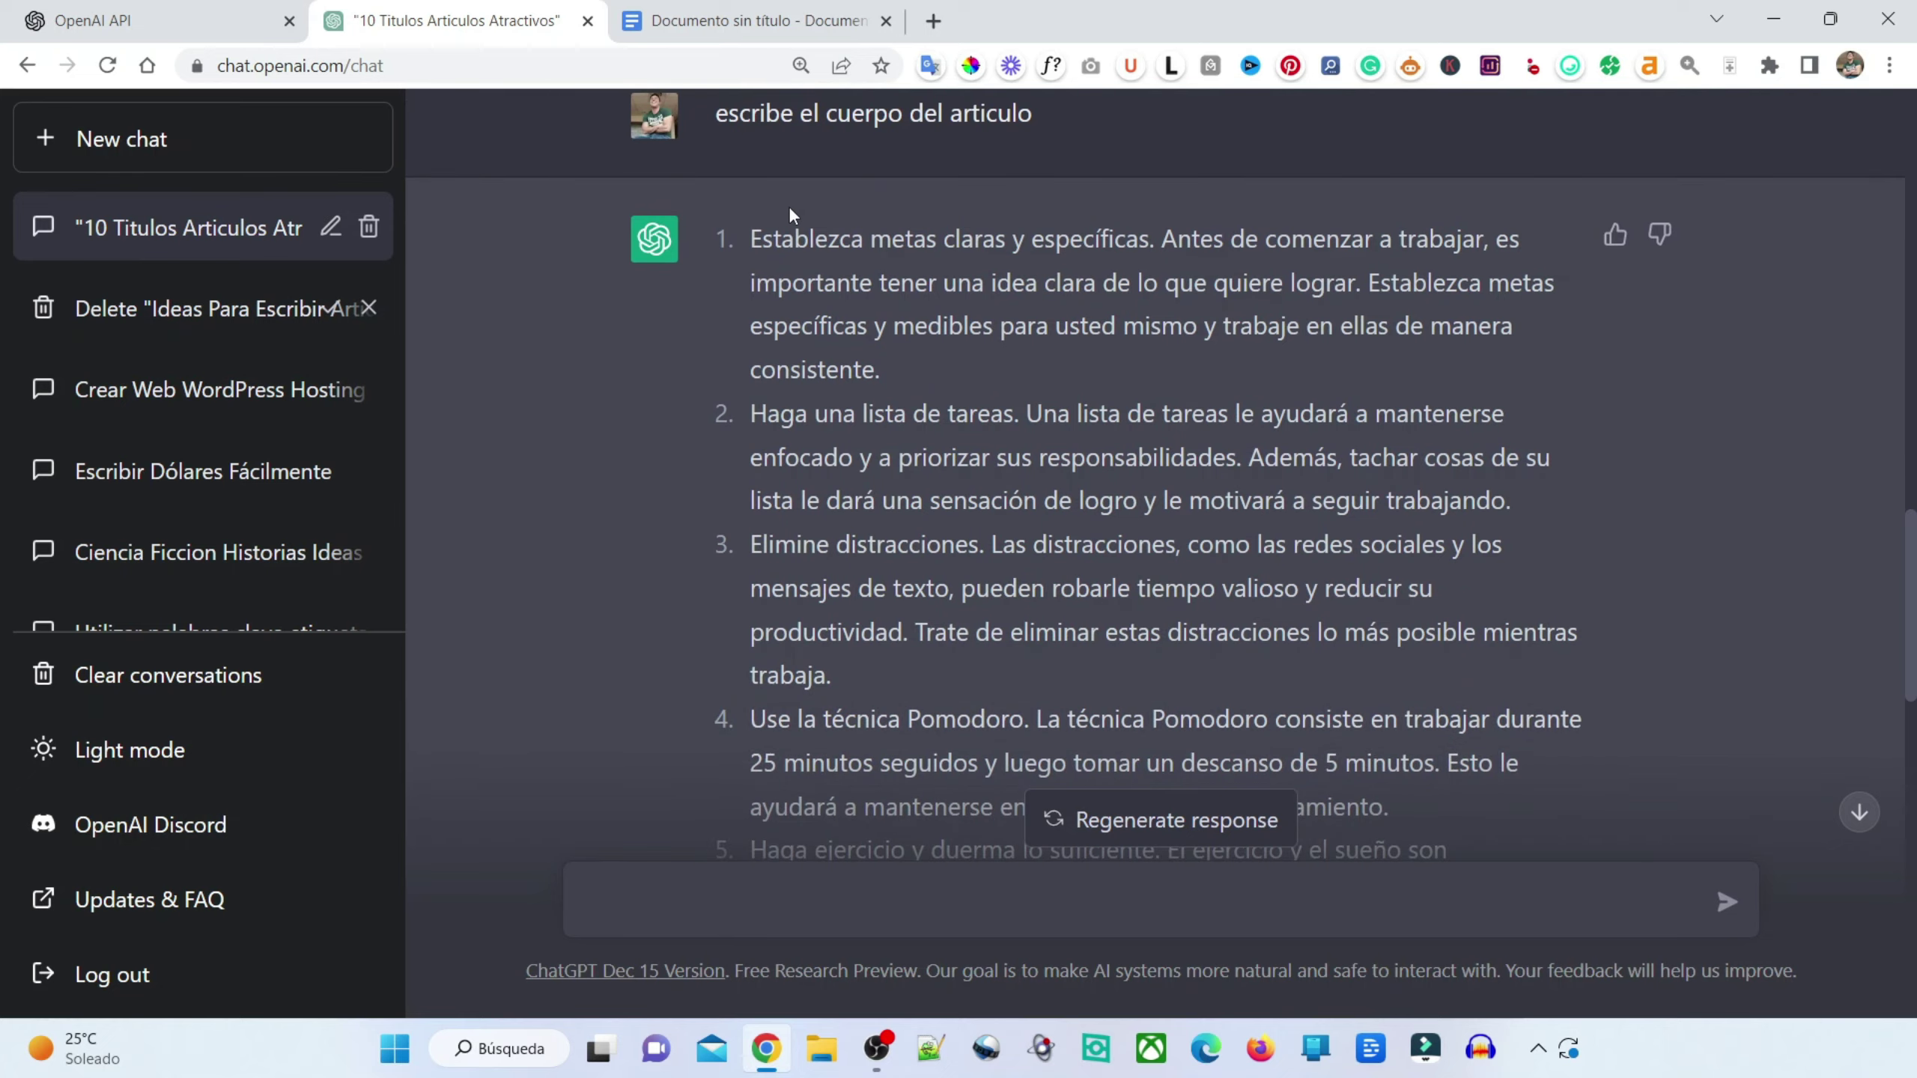
left_click_drag(703, 226, 952, 522)
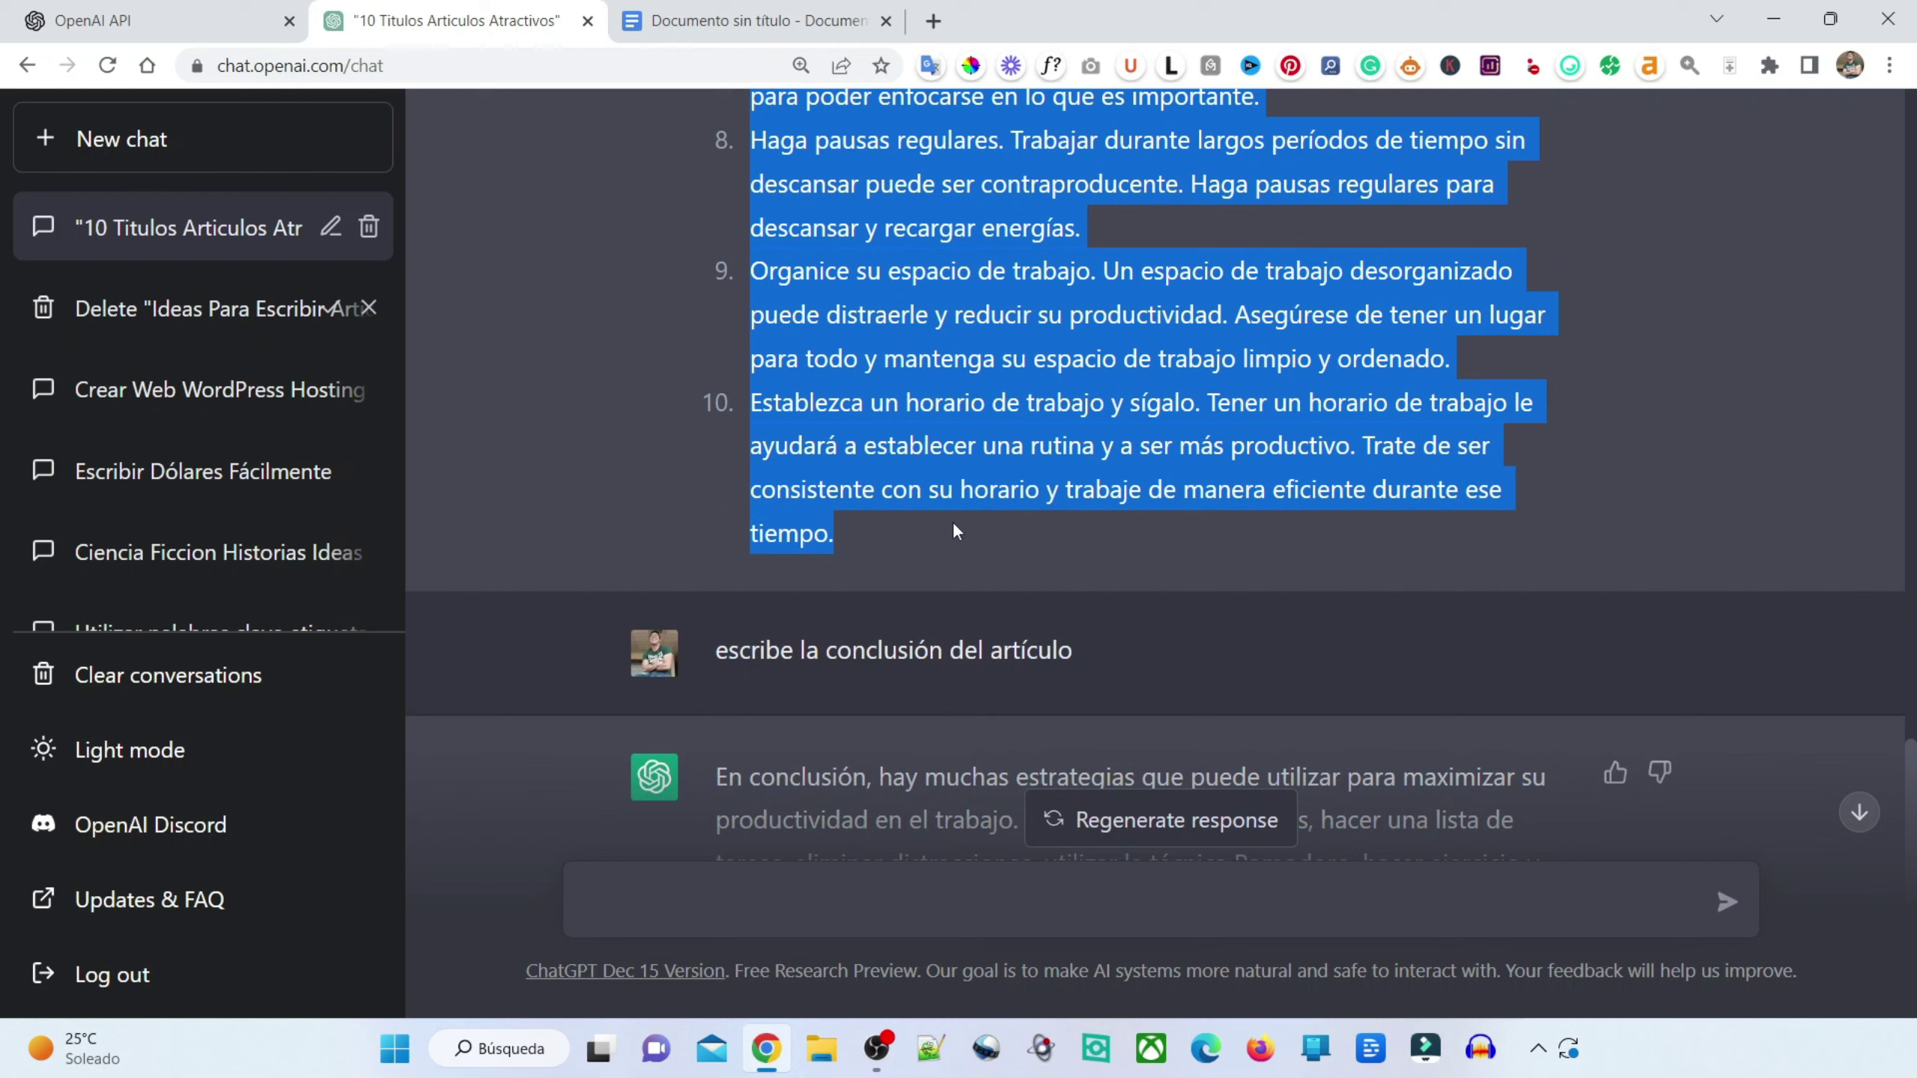
left_click(690, 20)
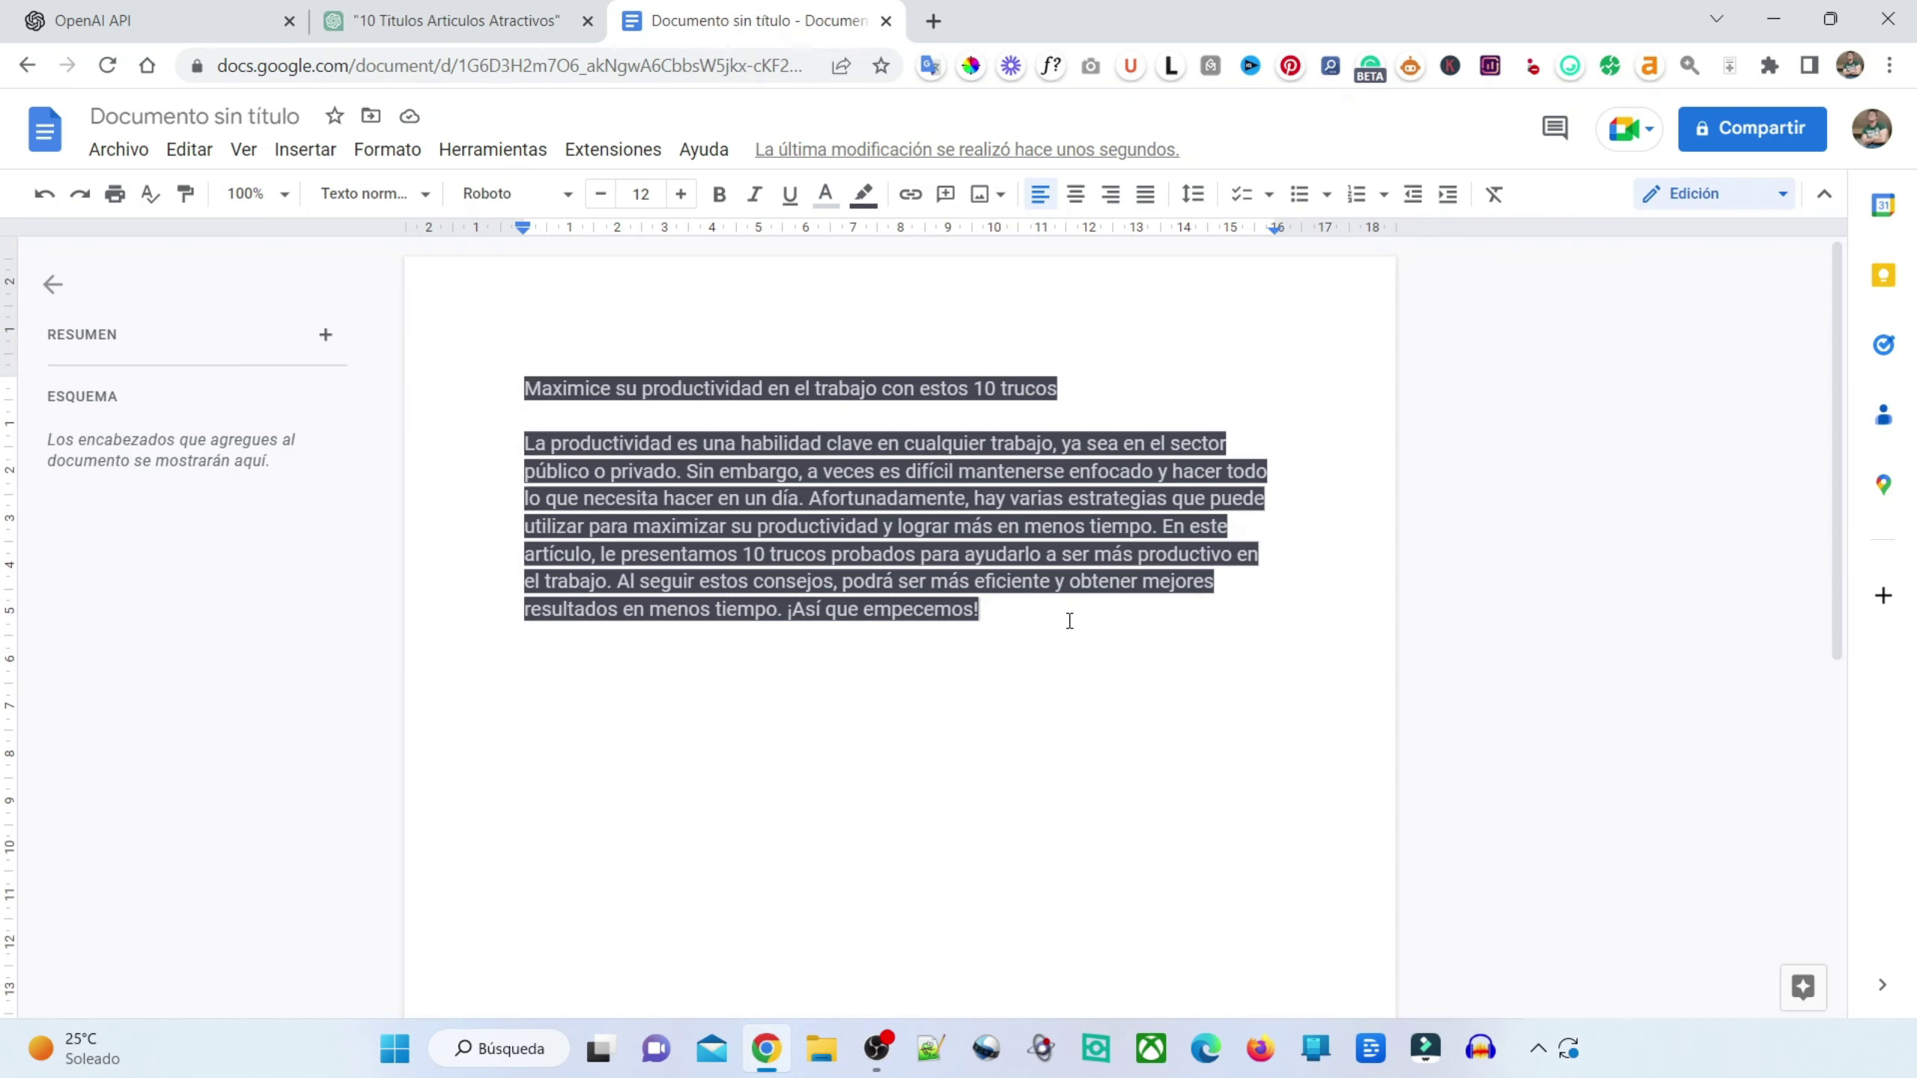
key("Return")
key("Return")
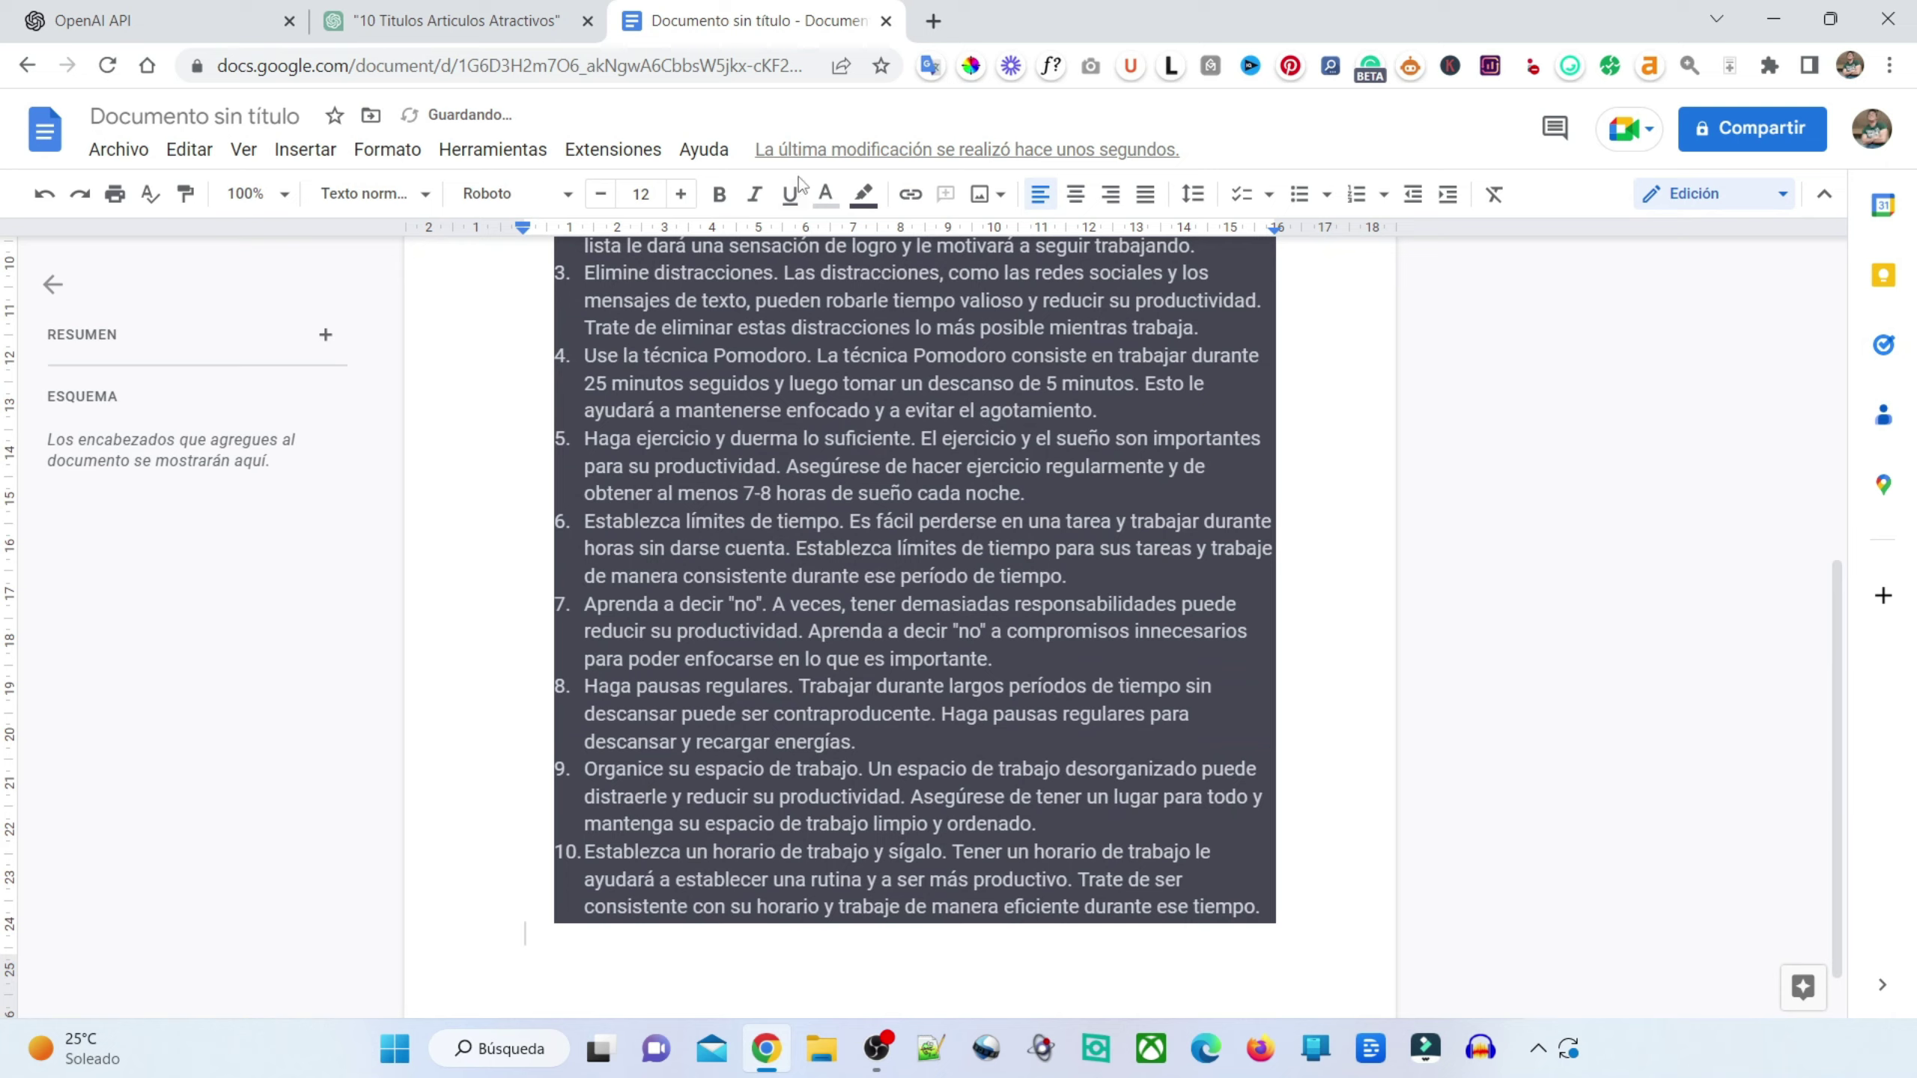
- Copy the second version of the conclusion from ChatGPT into the Google Docs document, below the numbered list
left_click(453, 20)
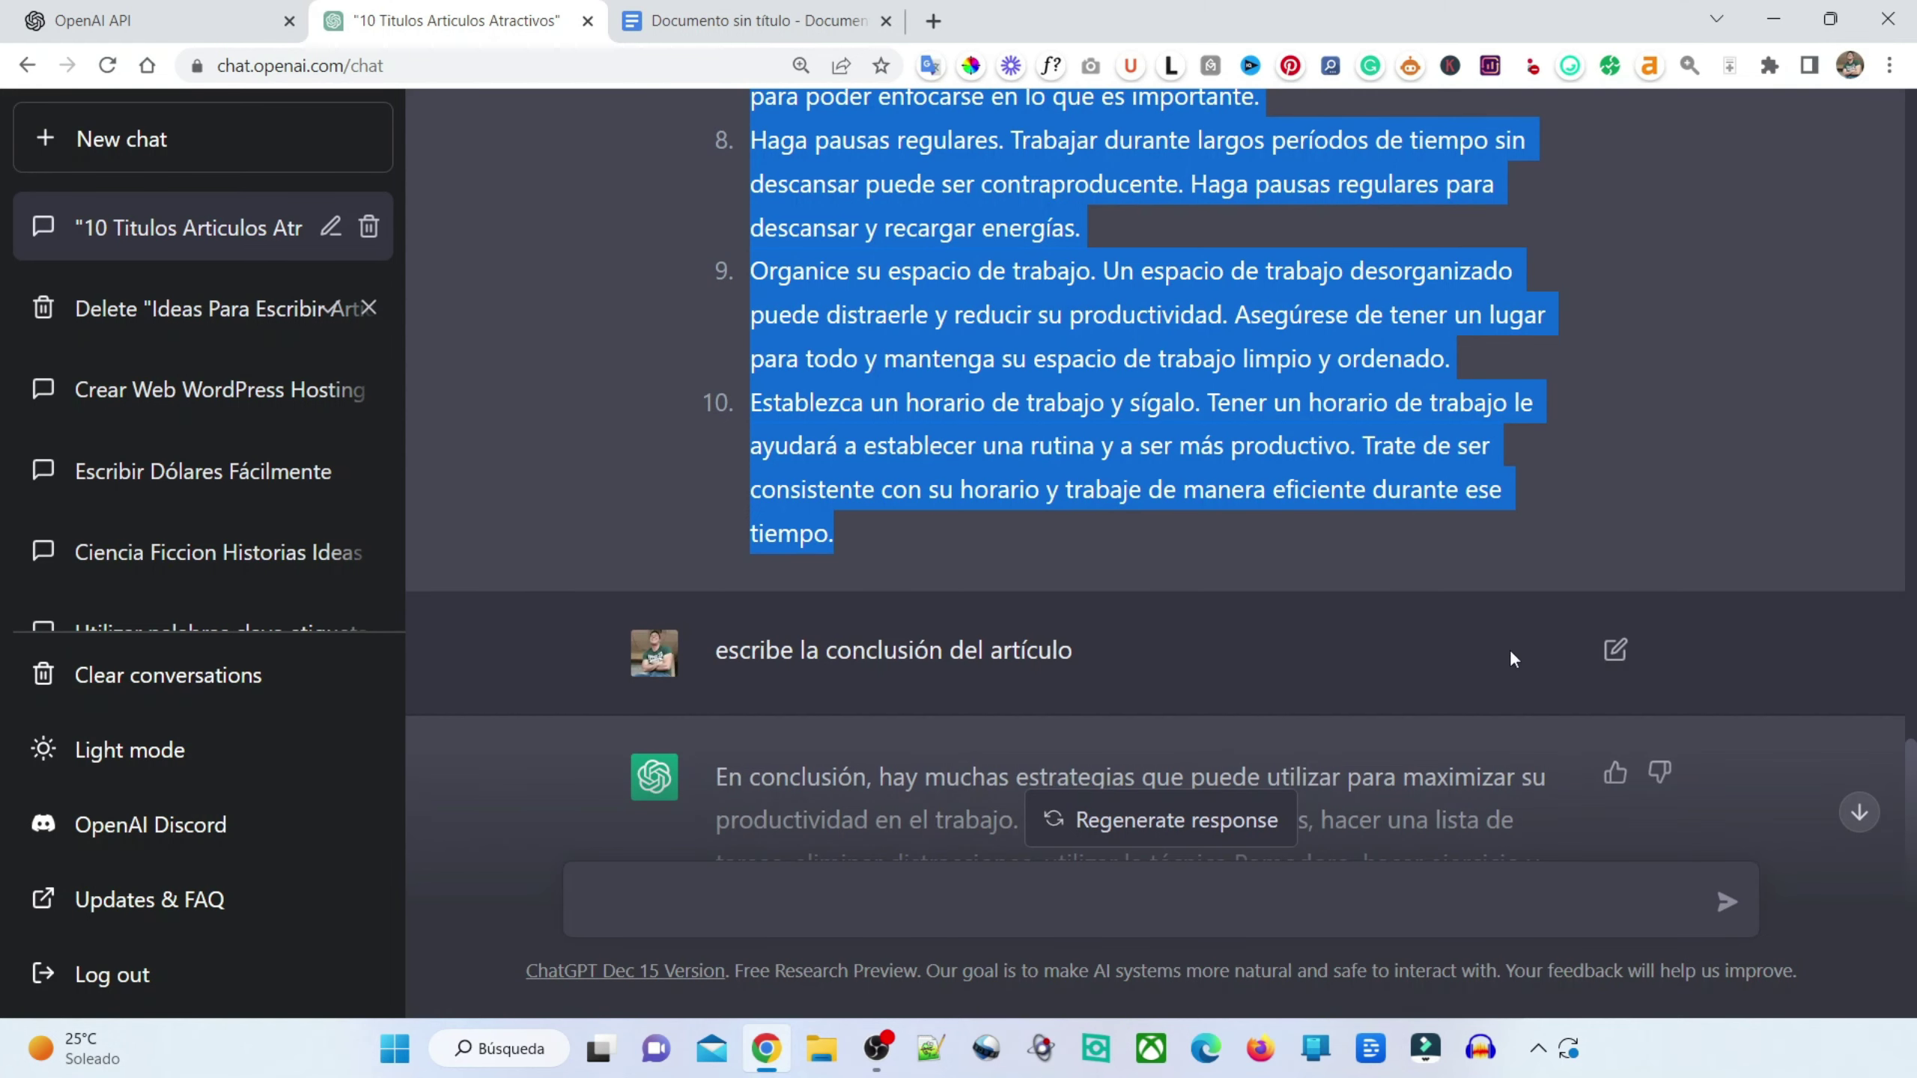
scroll(1912, 757, "down", 5)
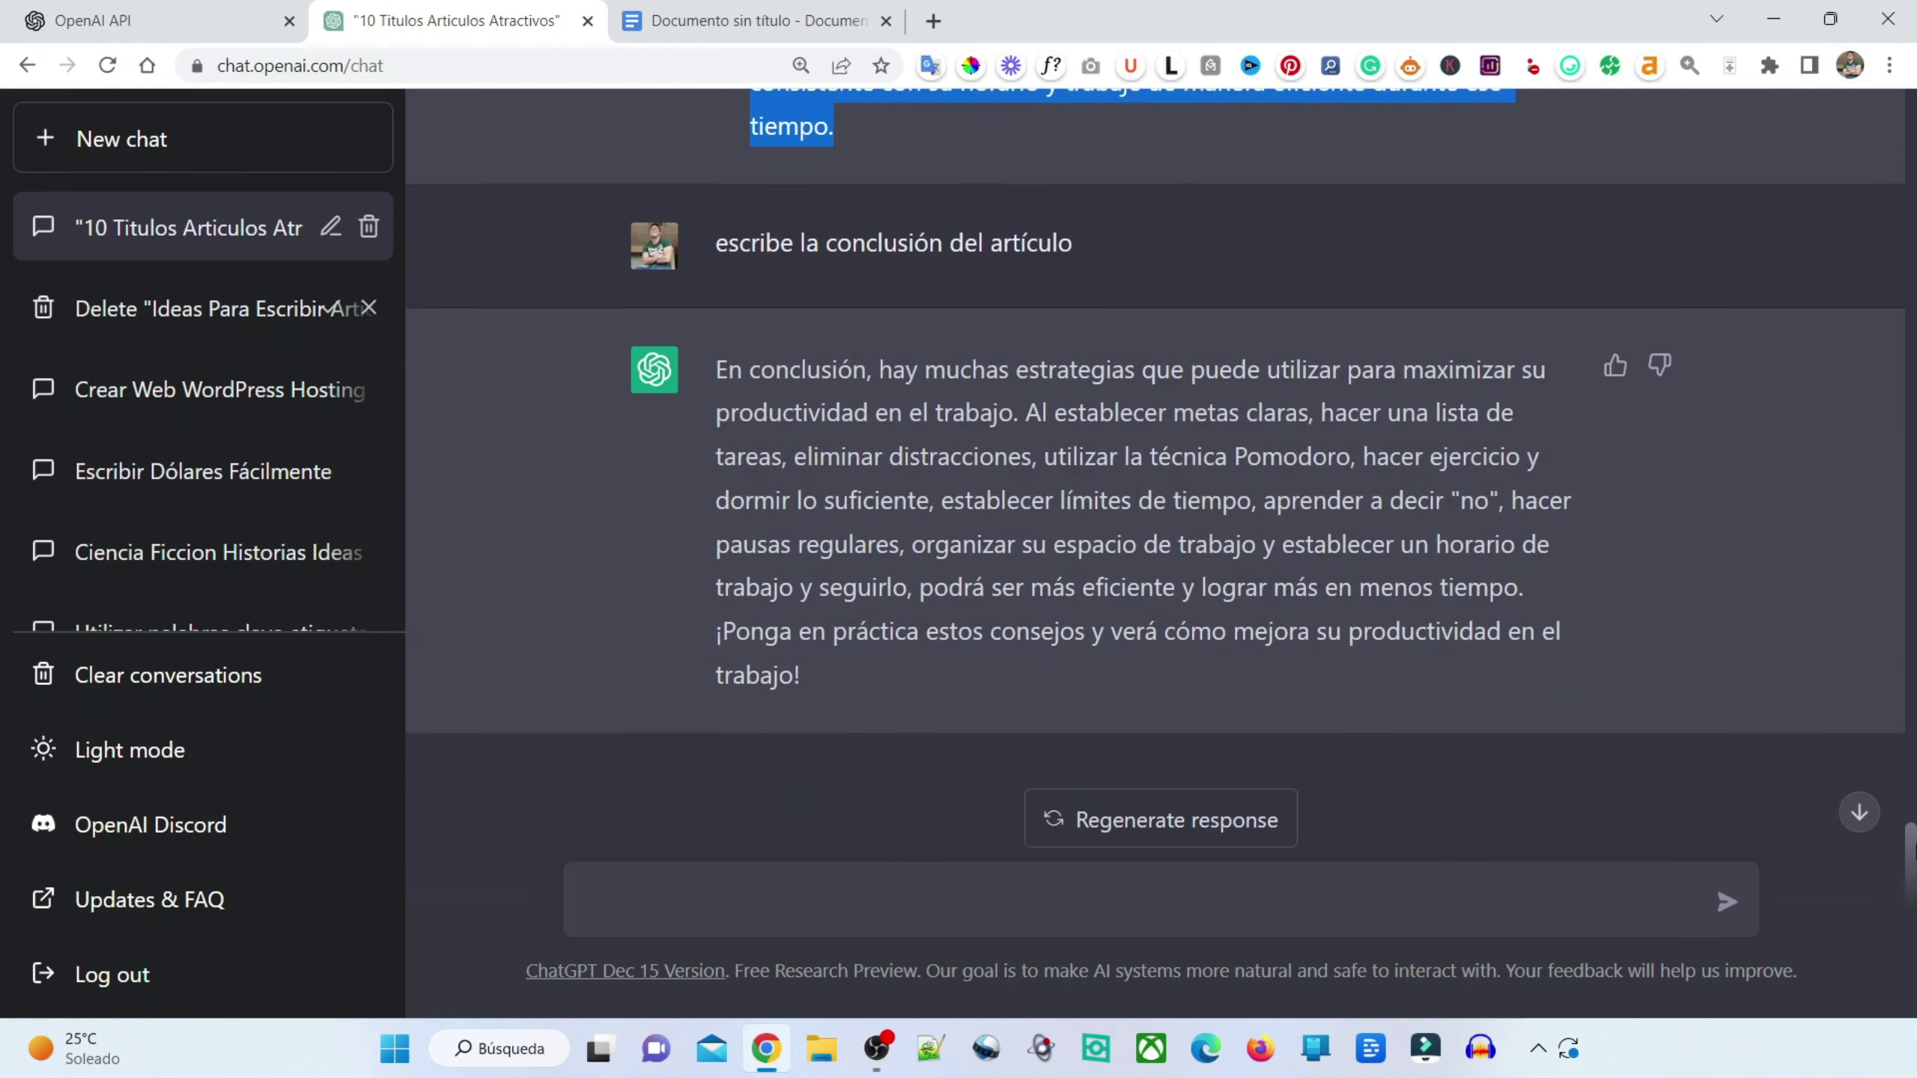
left_click_drag(881, 654, 709, 363)
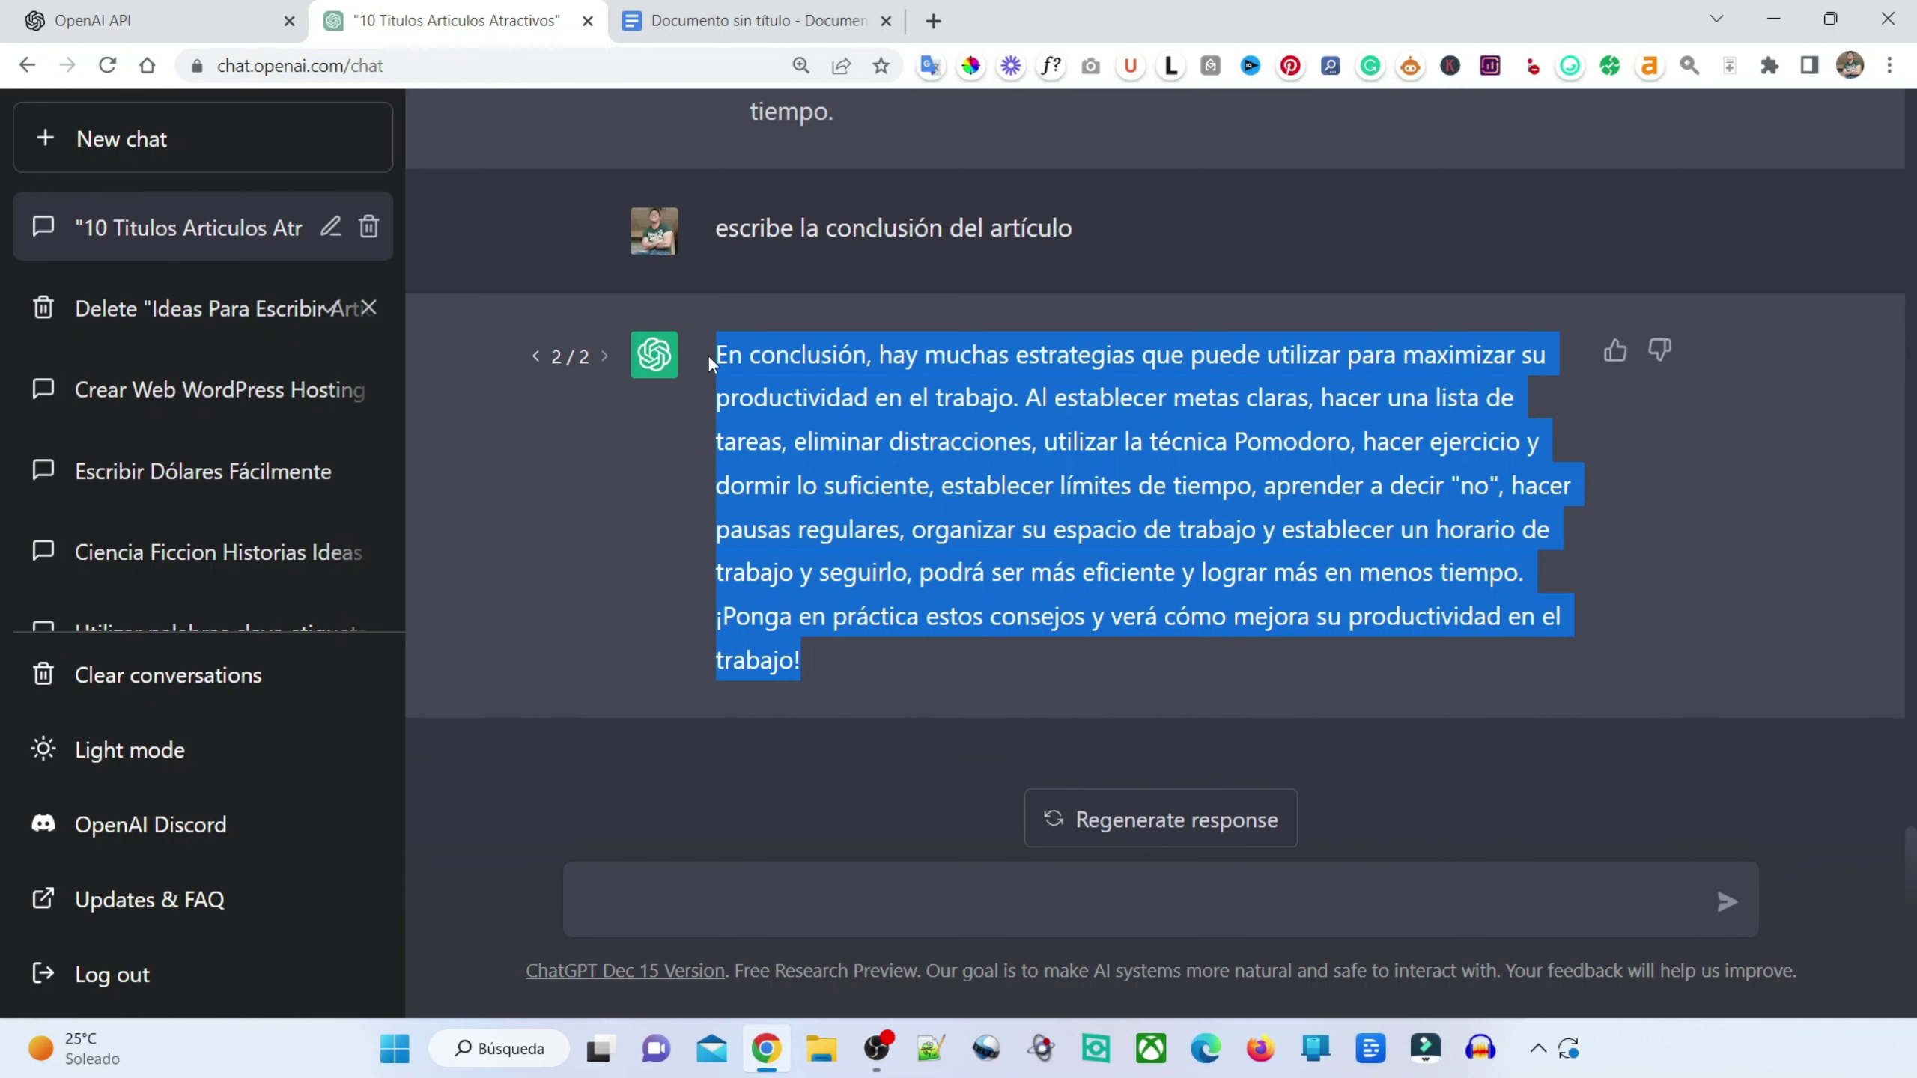
left_click(751, 20)
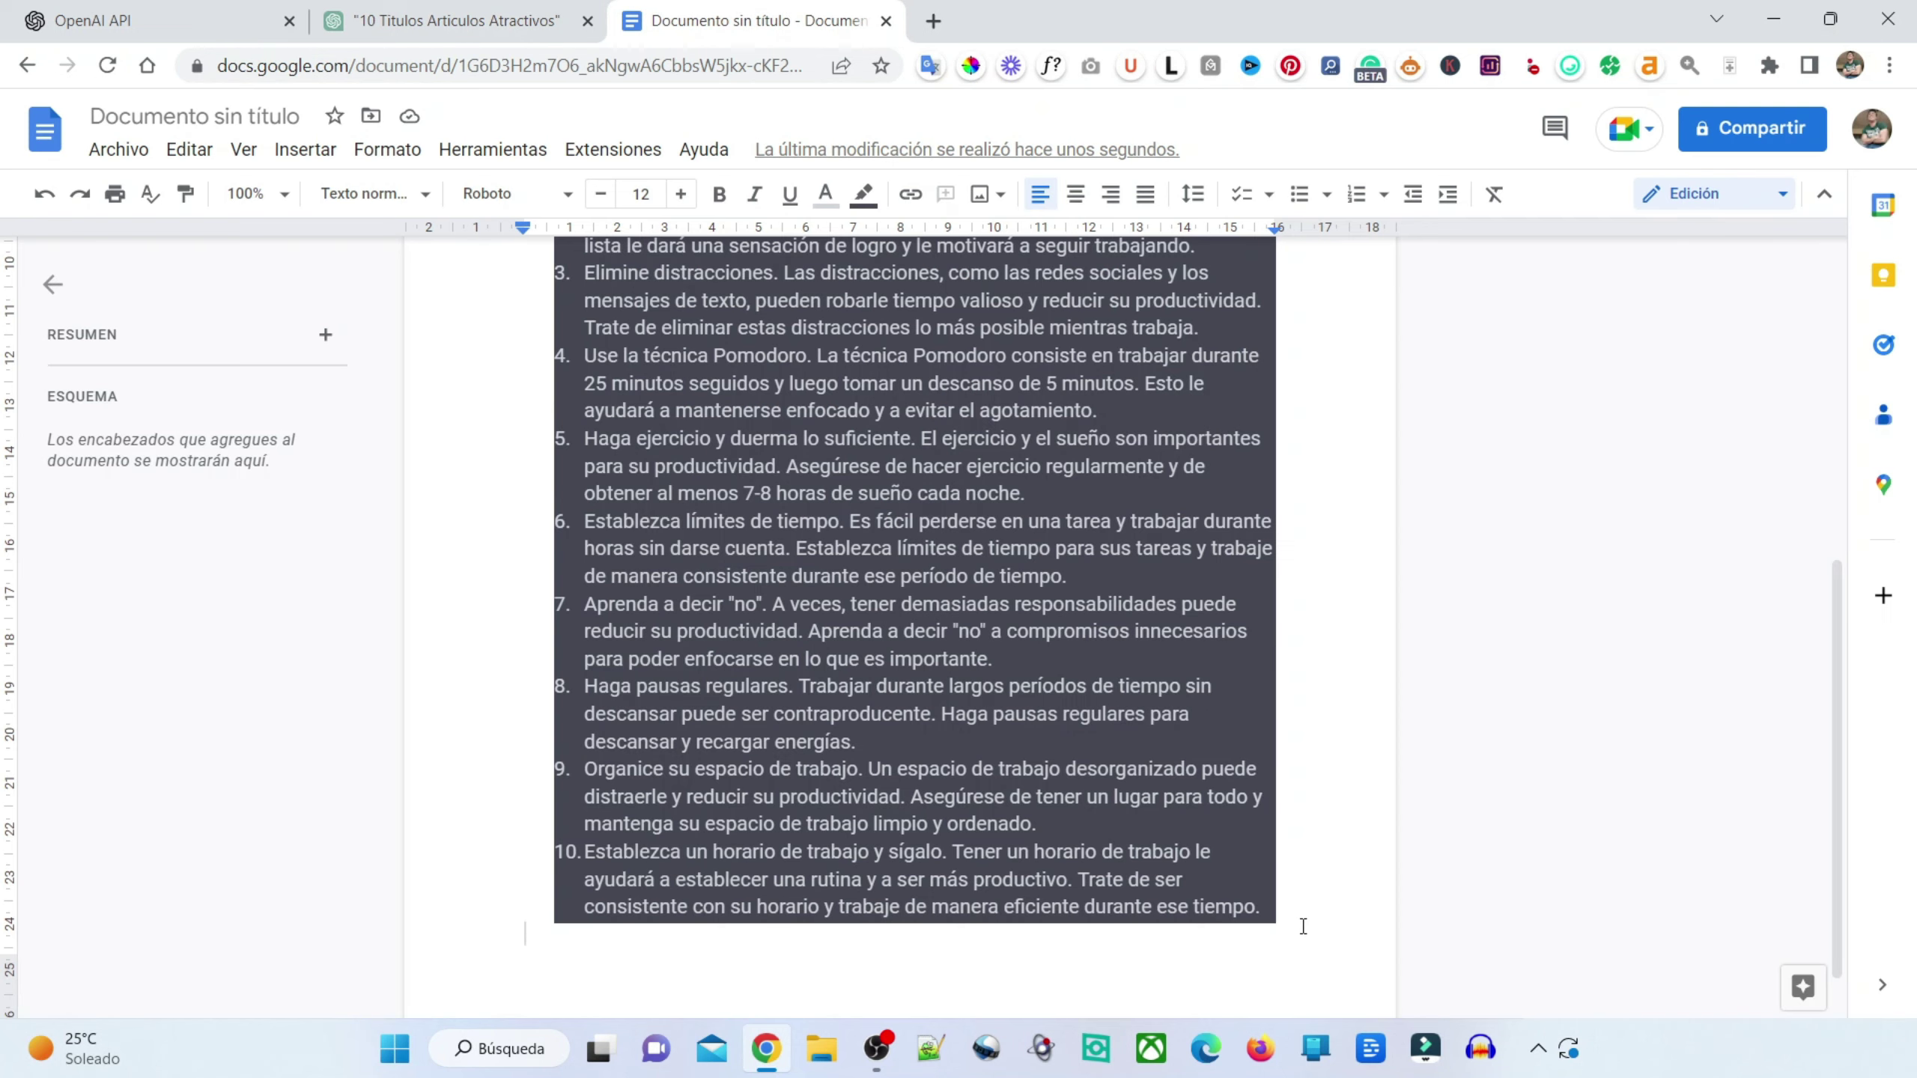
scroll(1303, 926, "down", 4)
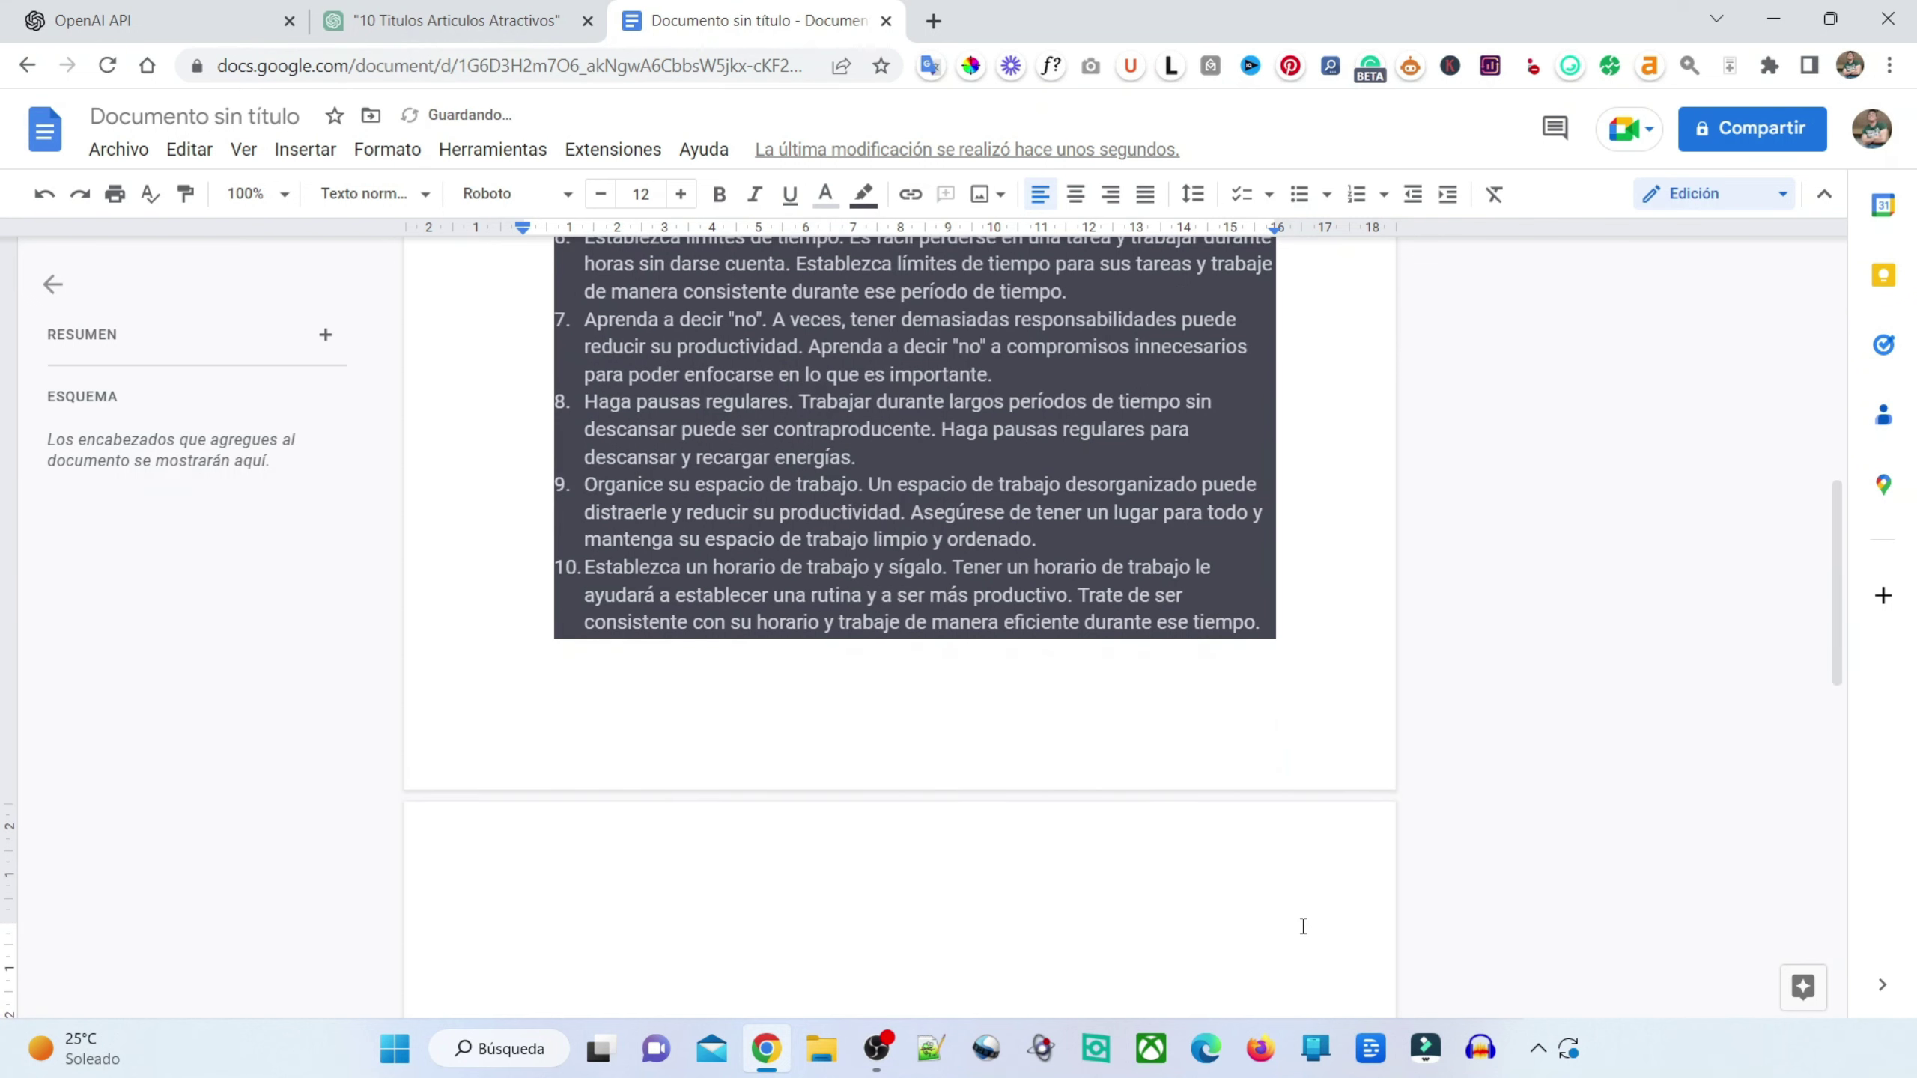
key("ctrl+v")
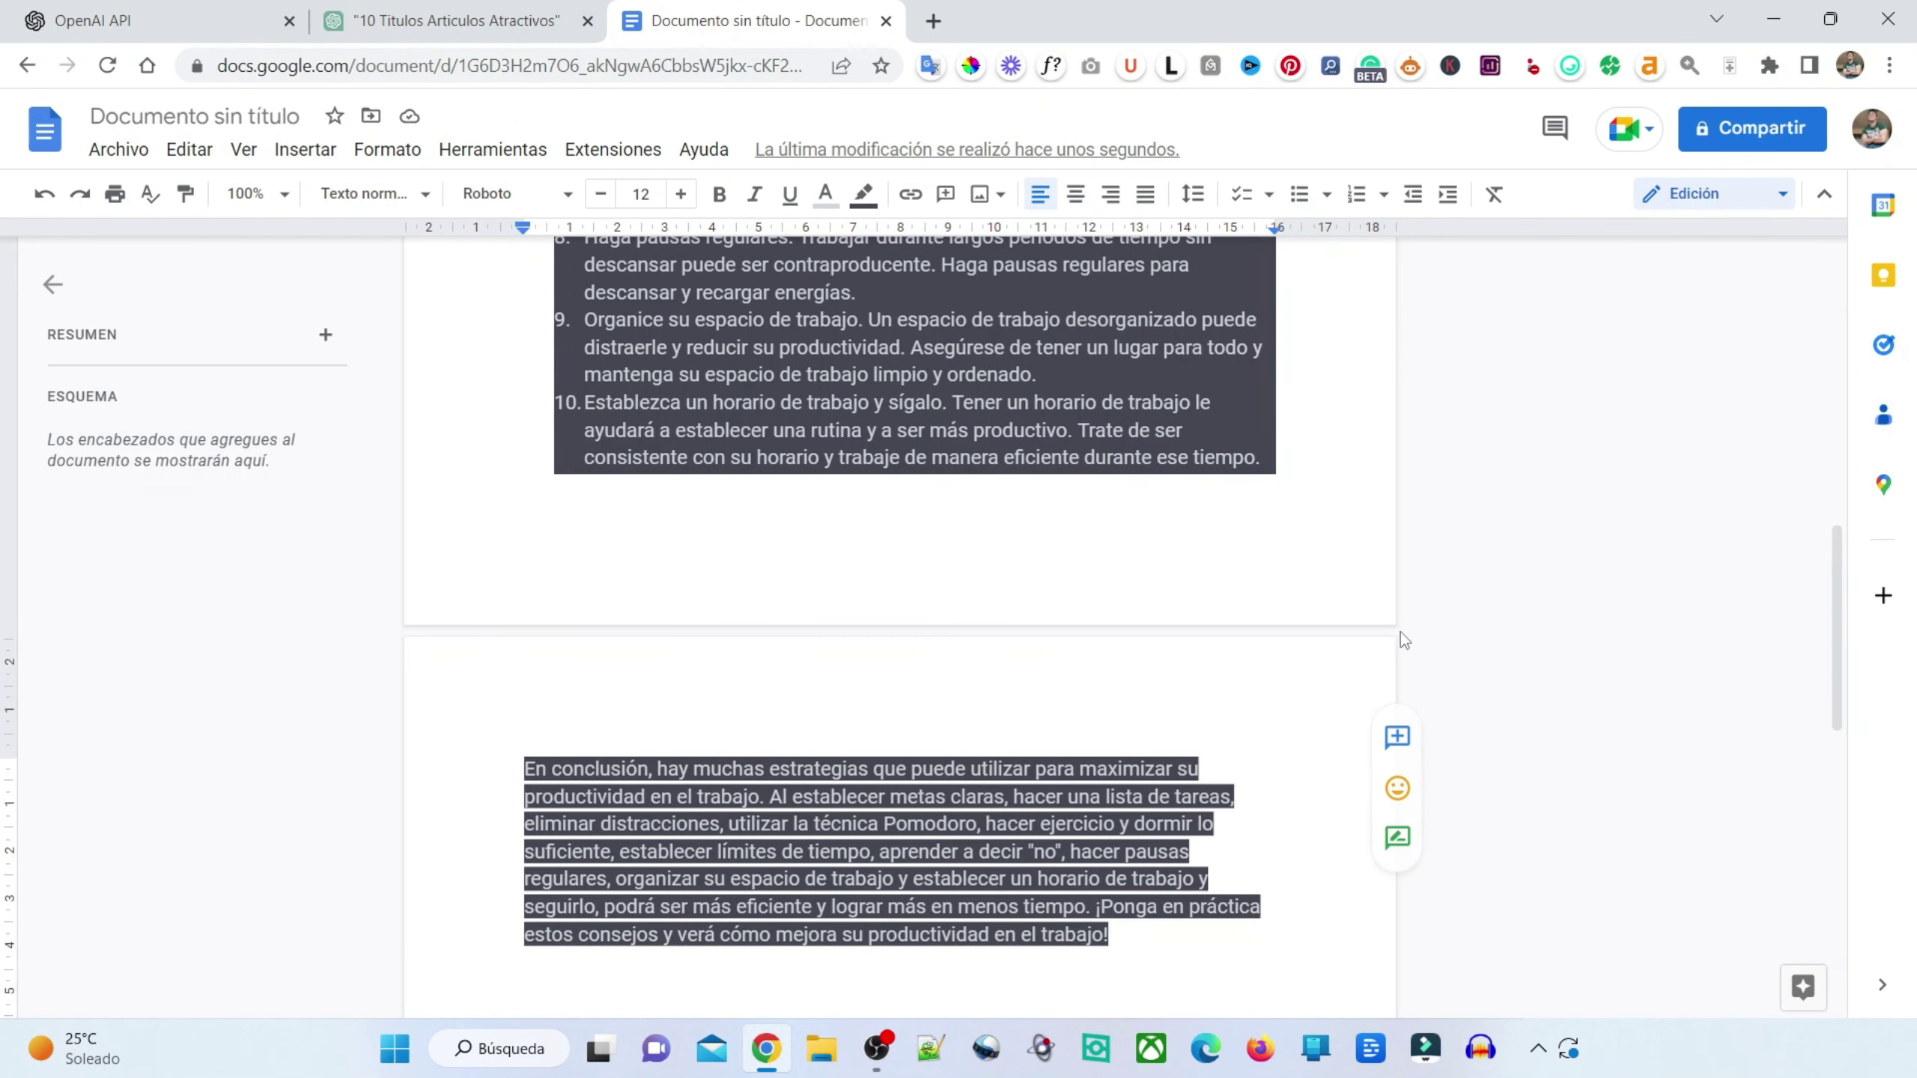
- Clear the pasted formatting from the entire document text
left_click(1215, 484)
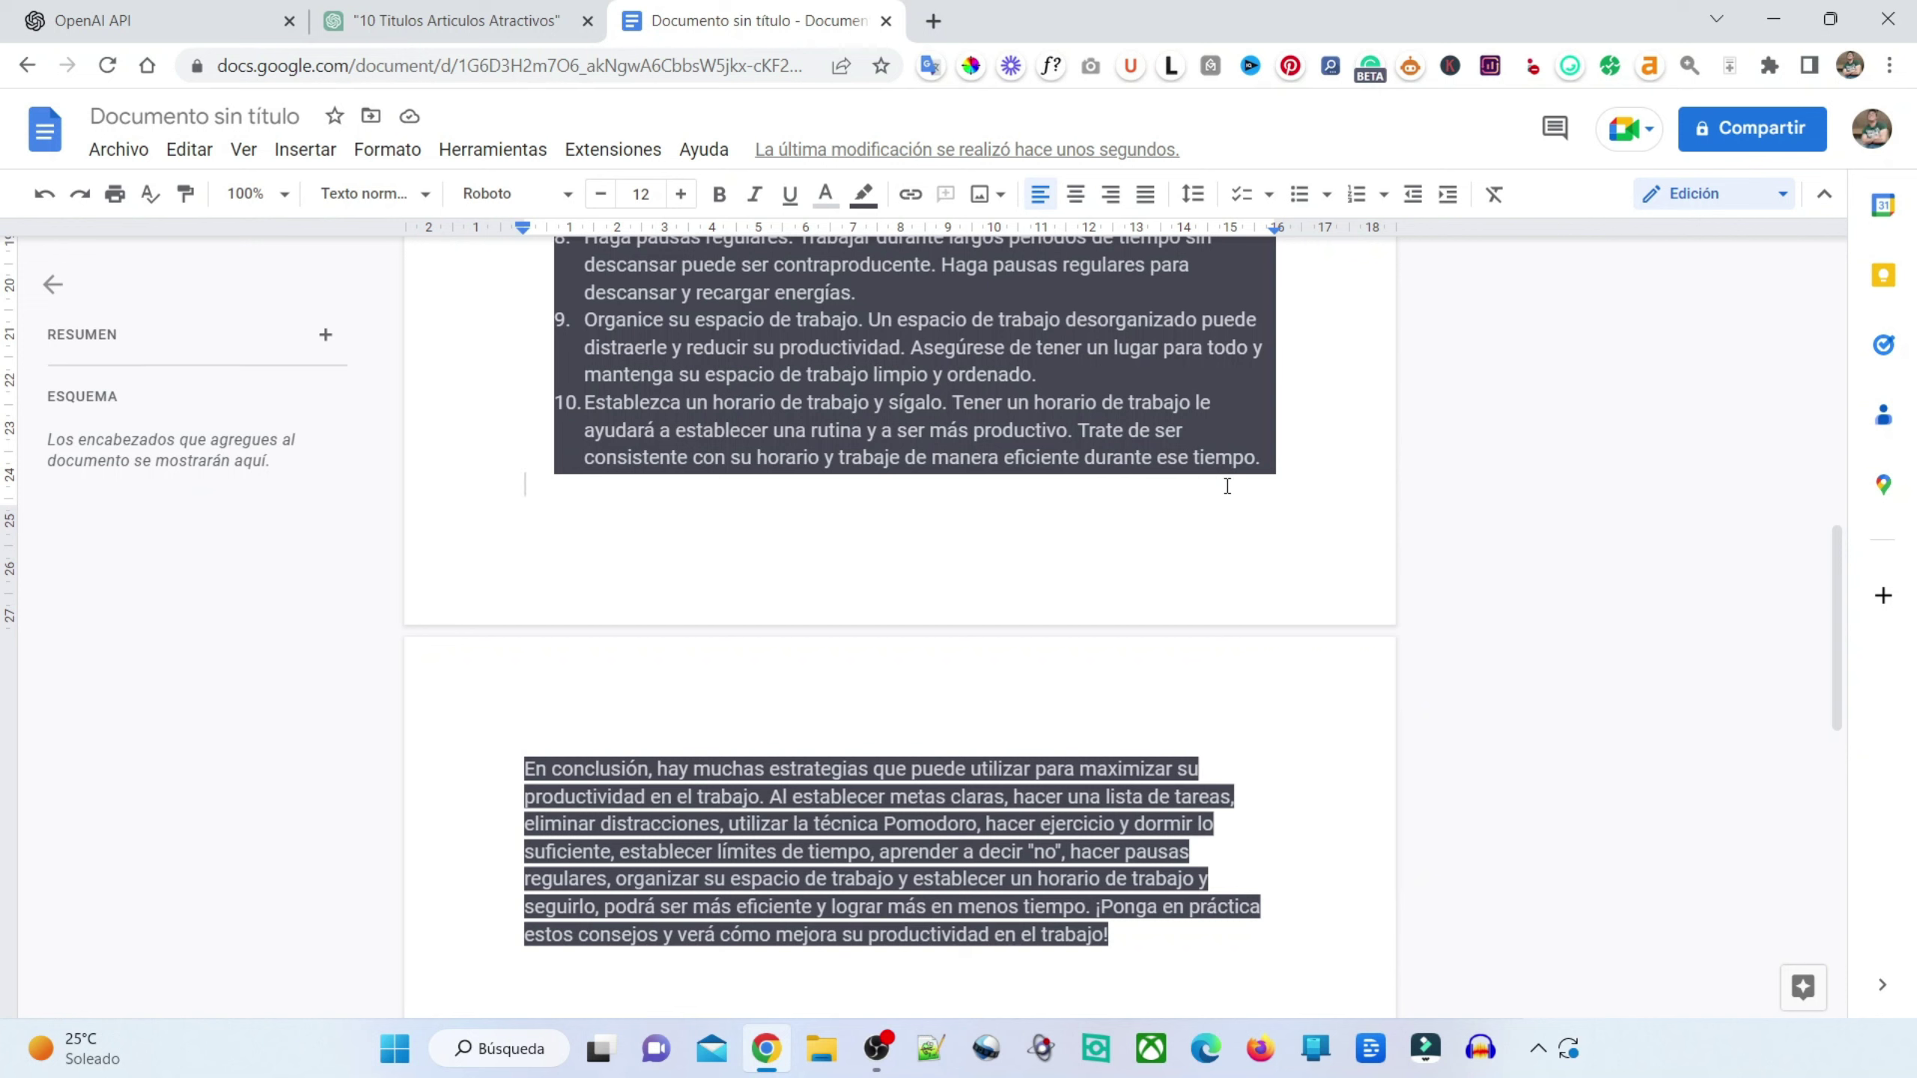
key("ctrl+a")
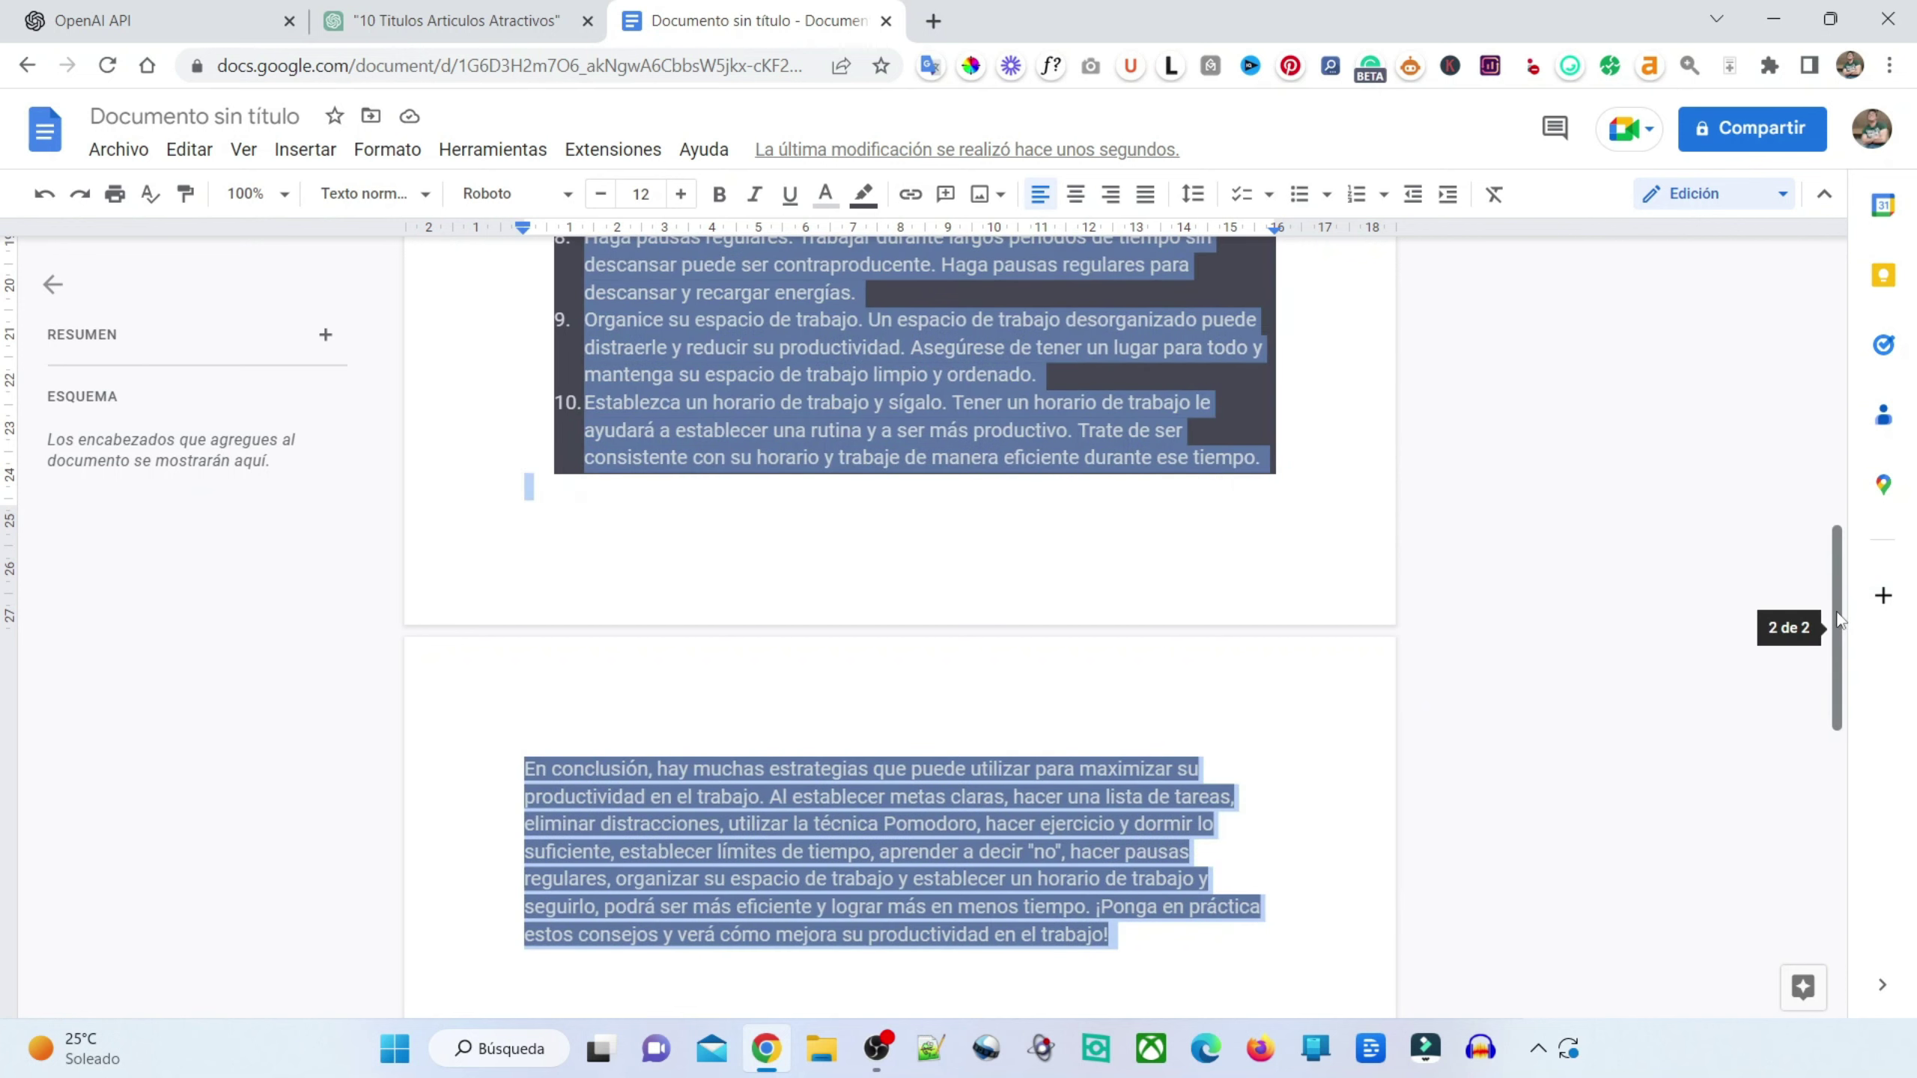
left_click_drag(1836, 570, 1858, 294)
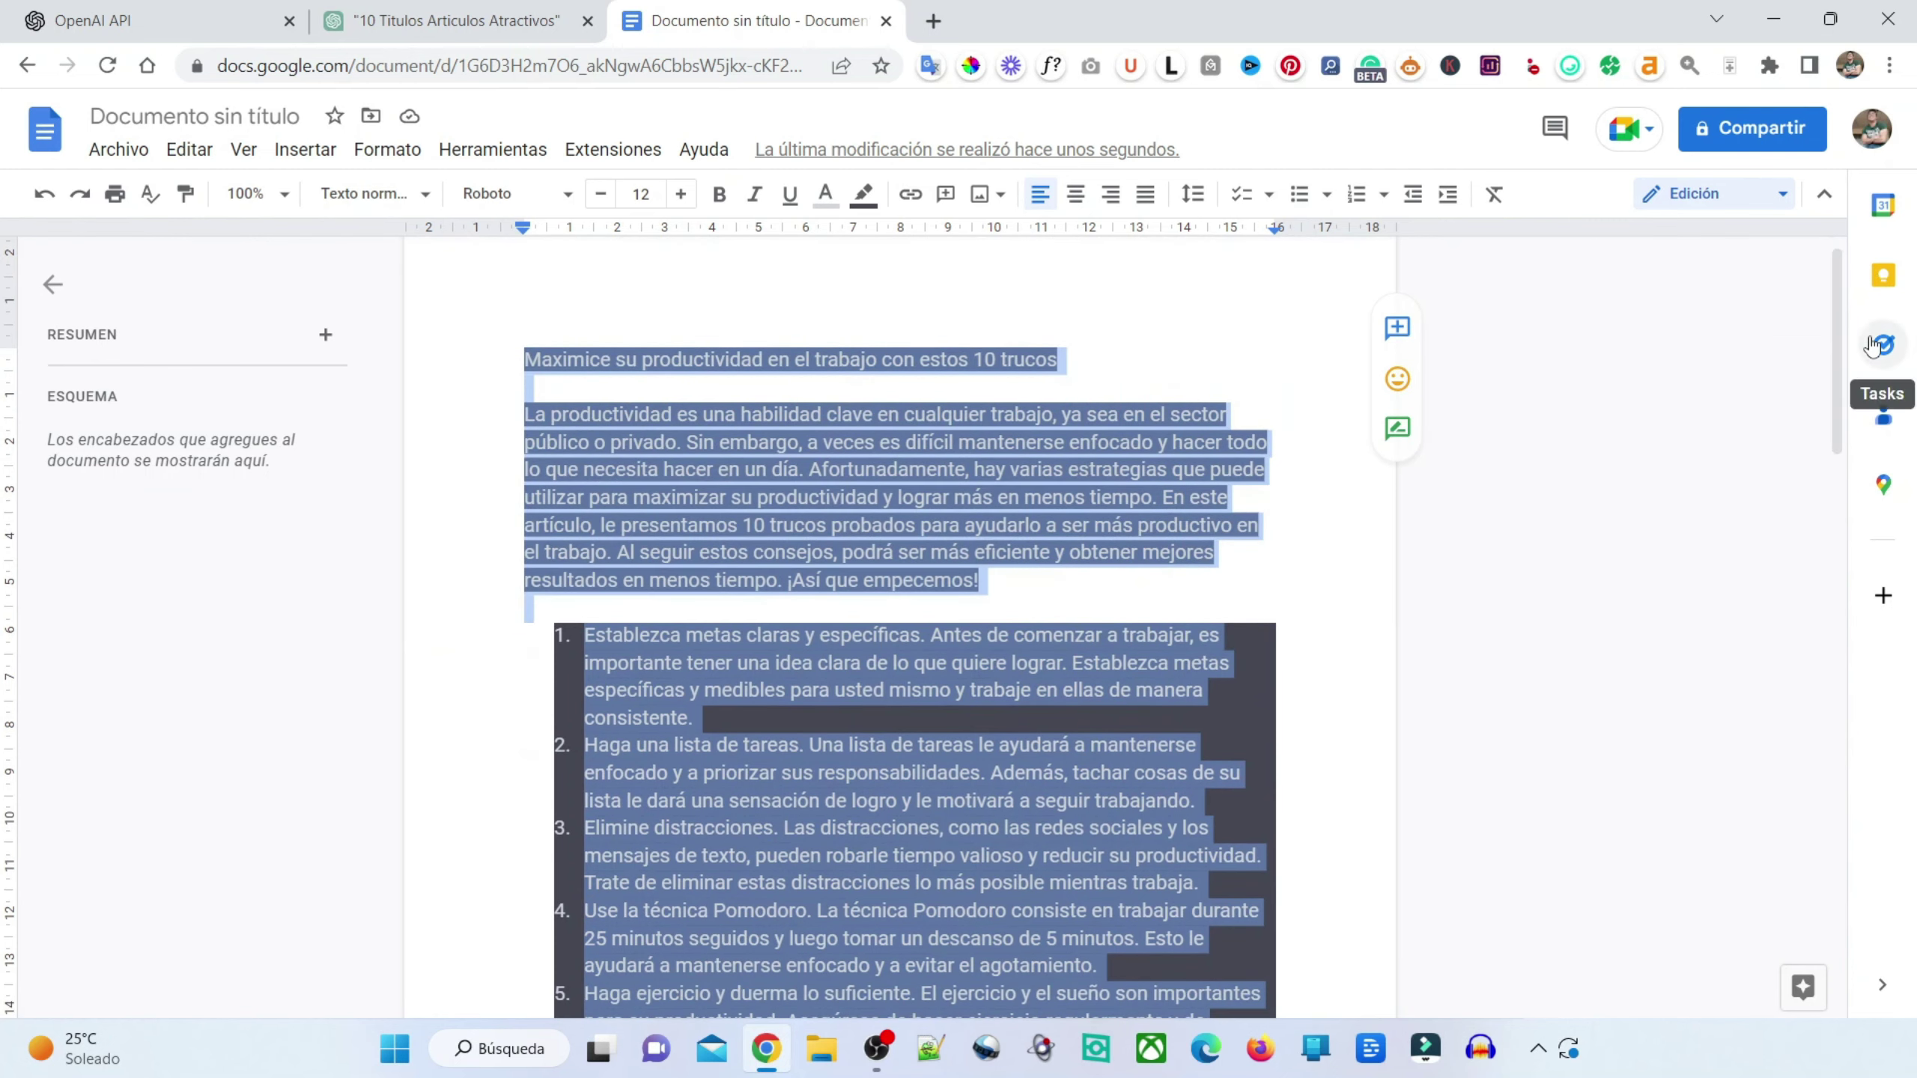
left_click(1495, 198)
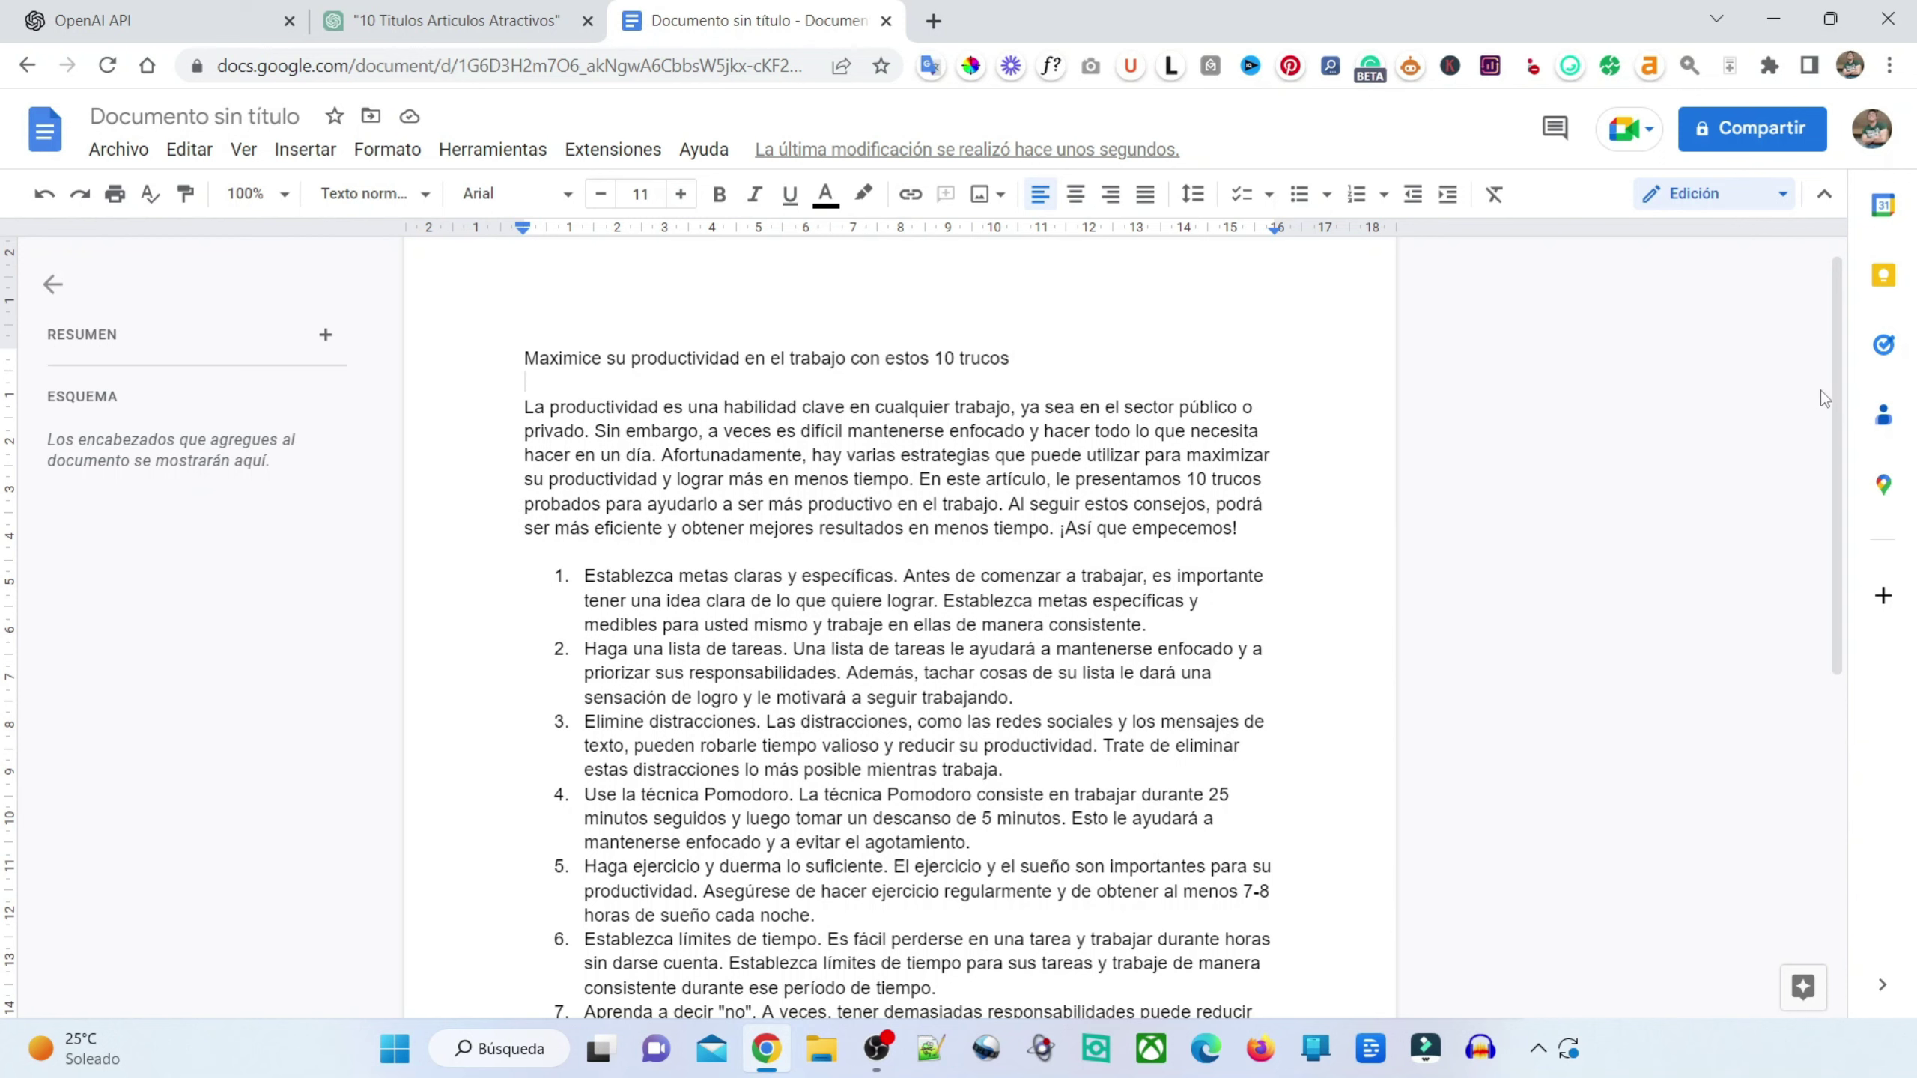
- Review the assembled article from the title and introduction through the numbered tips to the conclusion
left_click_drag(1835, 389, 902, 380)
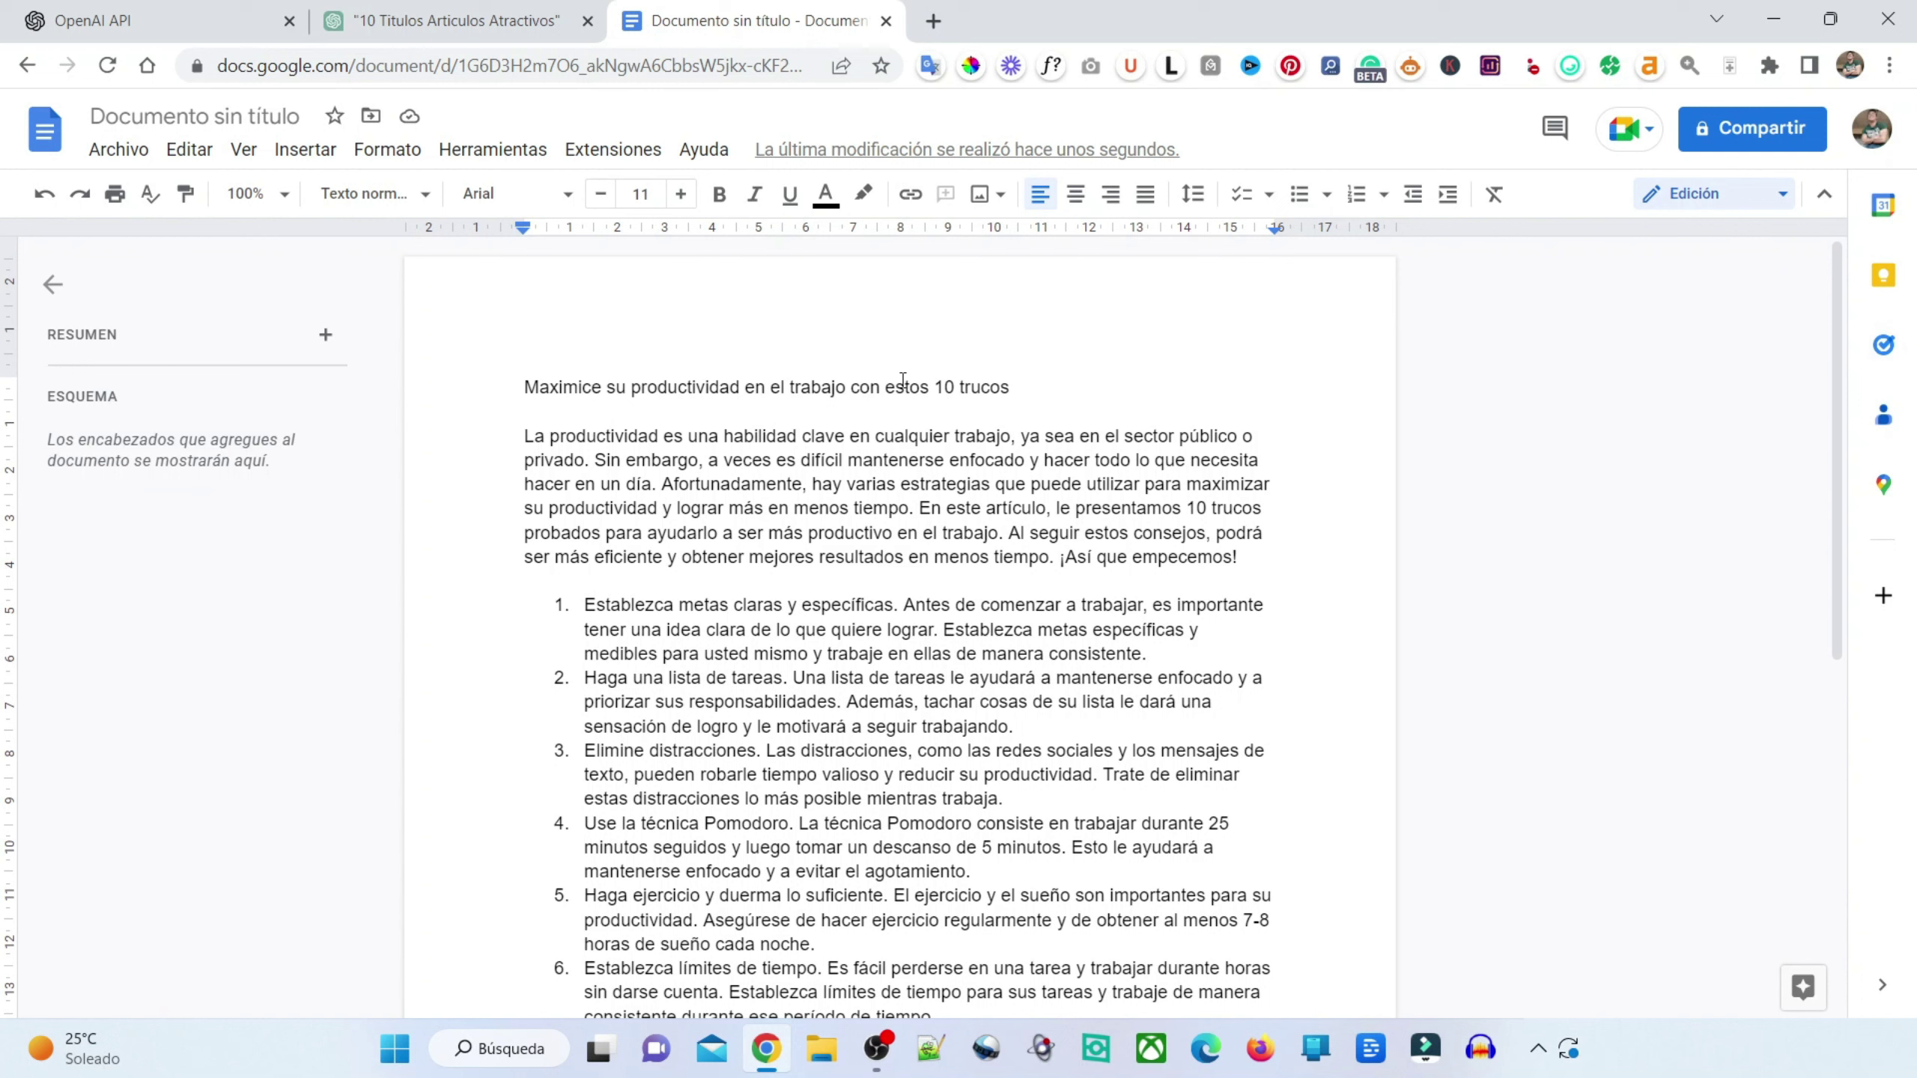
left_click_drag(506, 390, 626, 387)
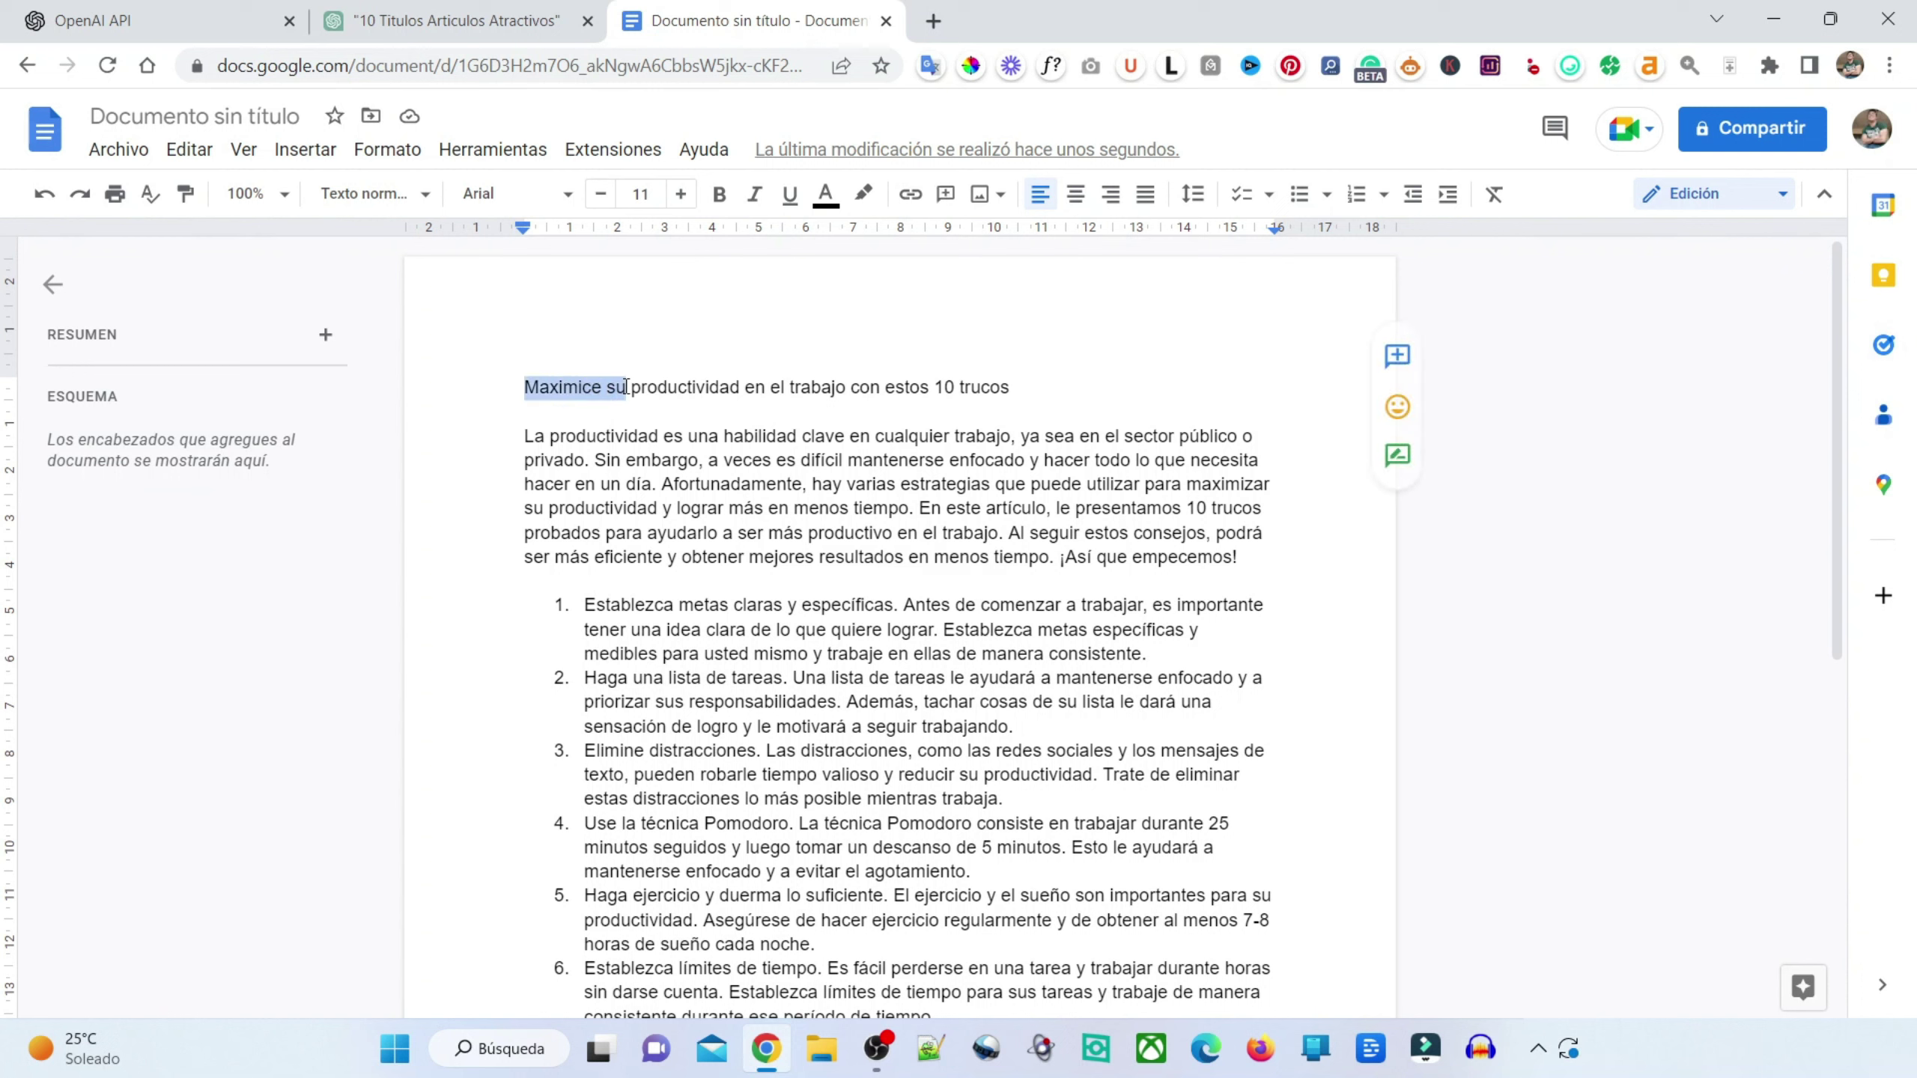
left_click(522, 411)
left_click_drag(517, 436, 829, 838)
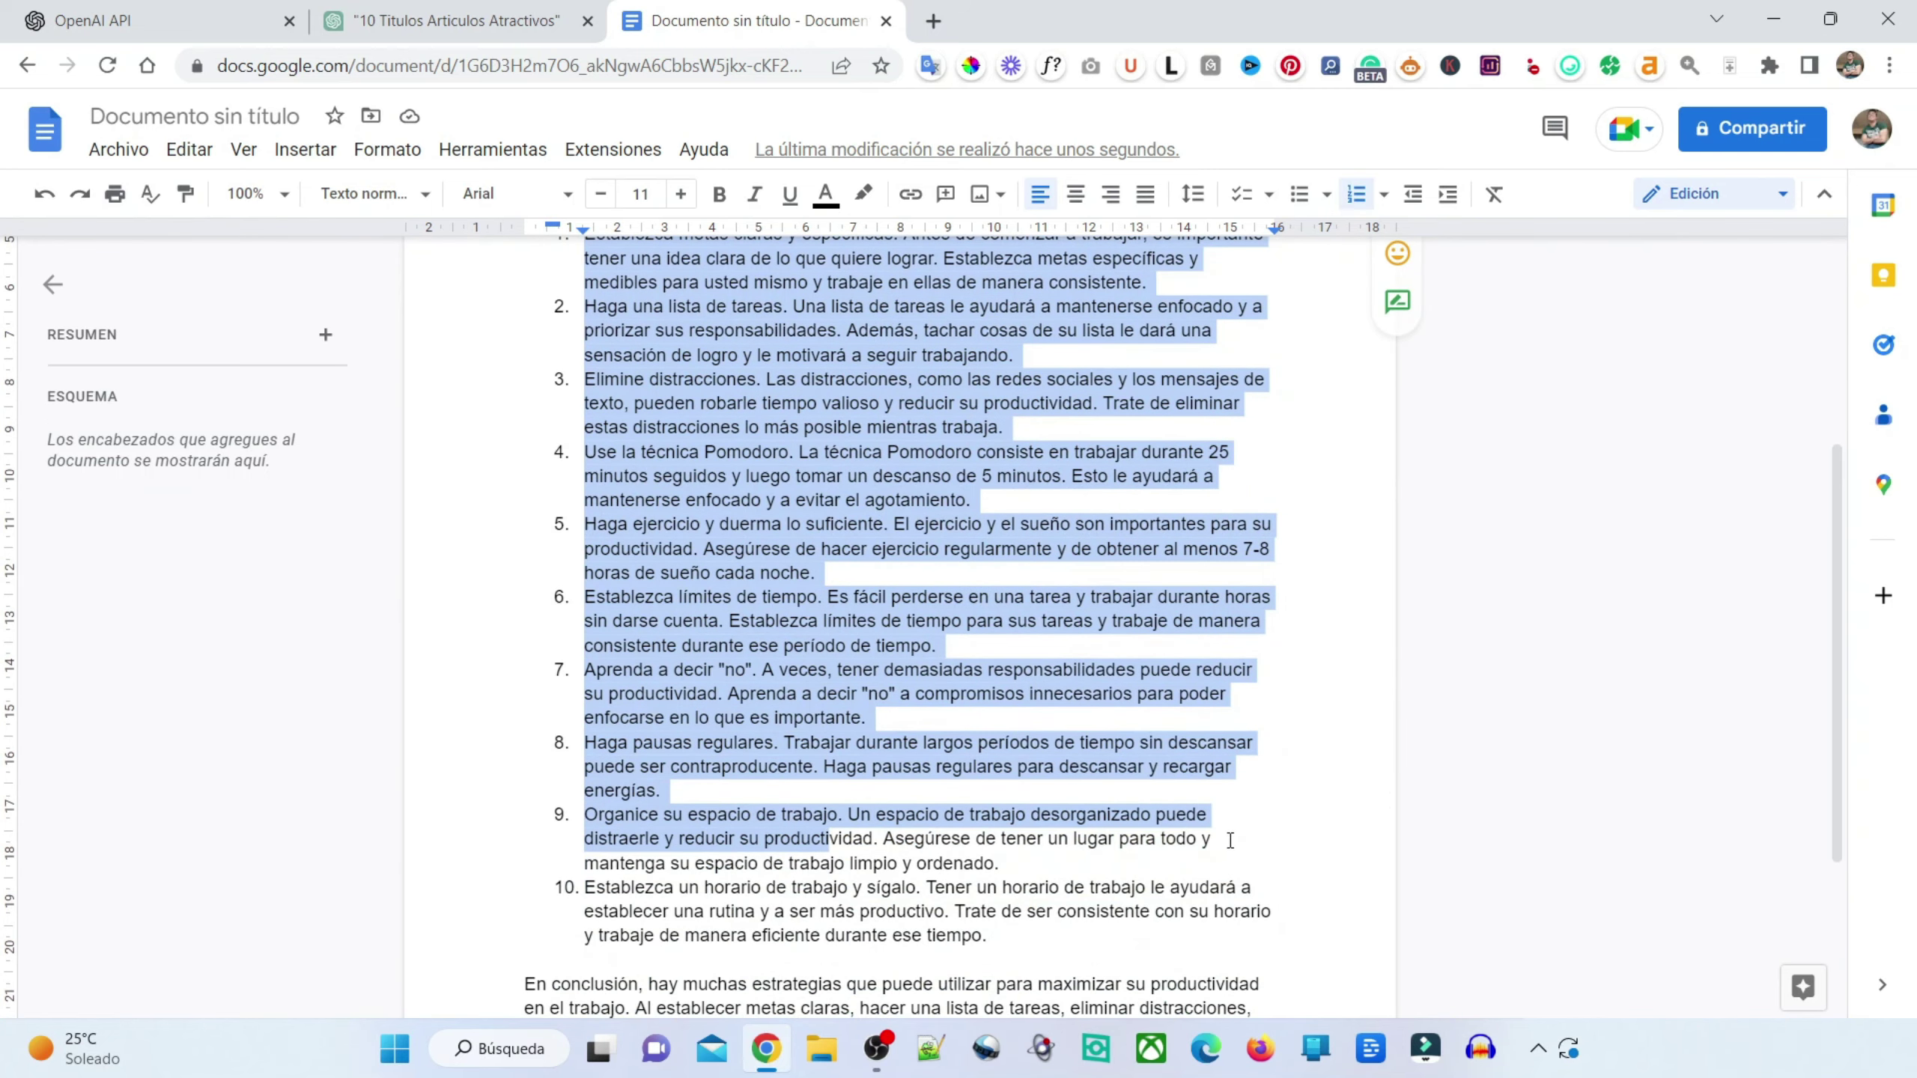
scroll(1850, 799, "down", 3)
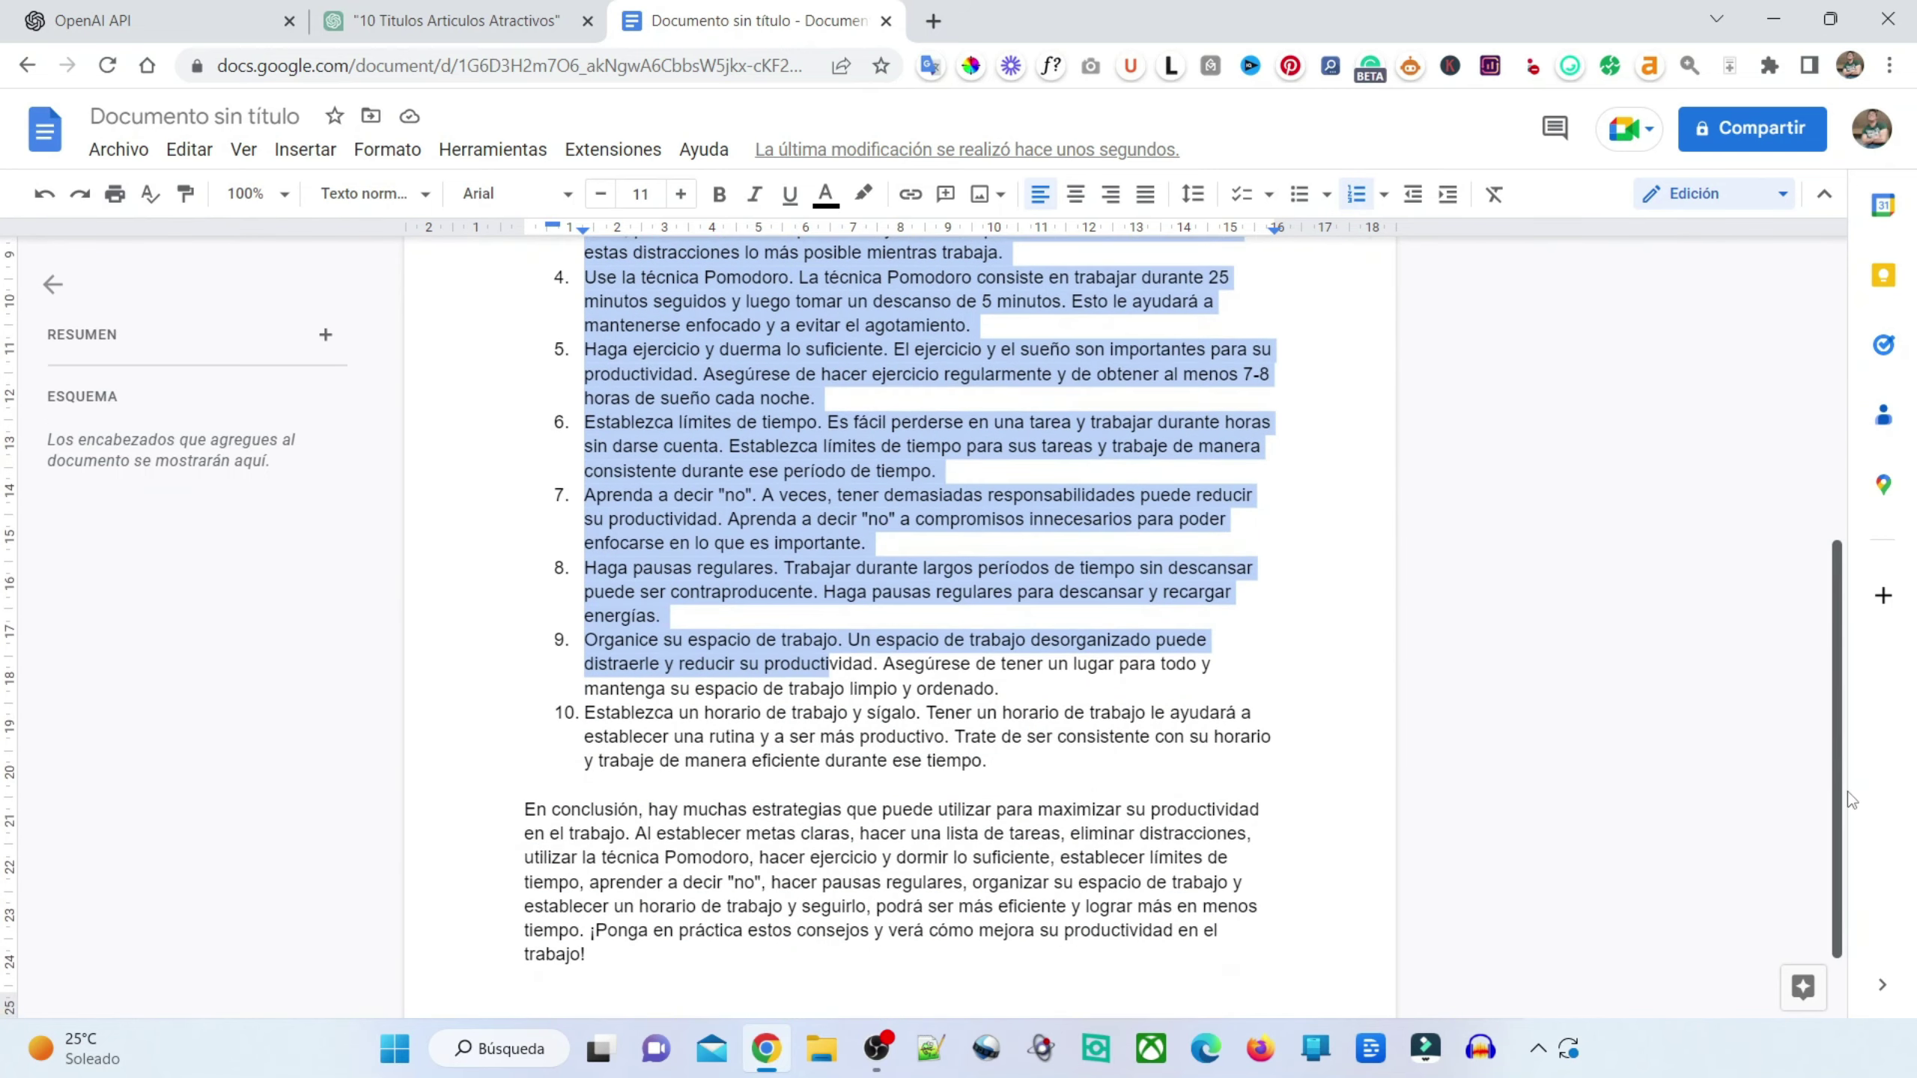
left_click(1459, 647)
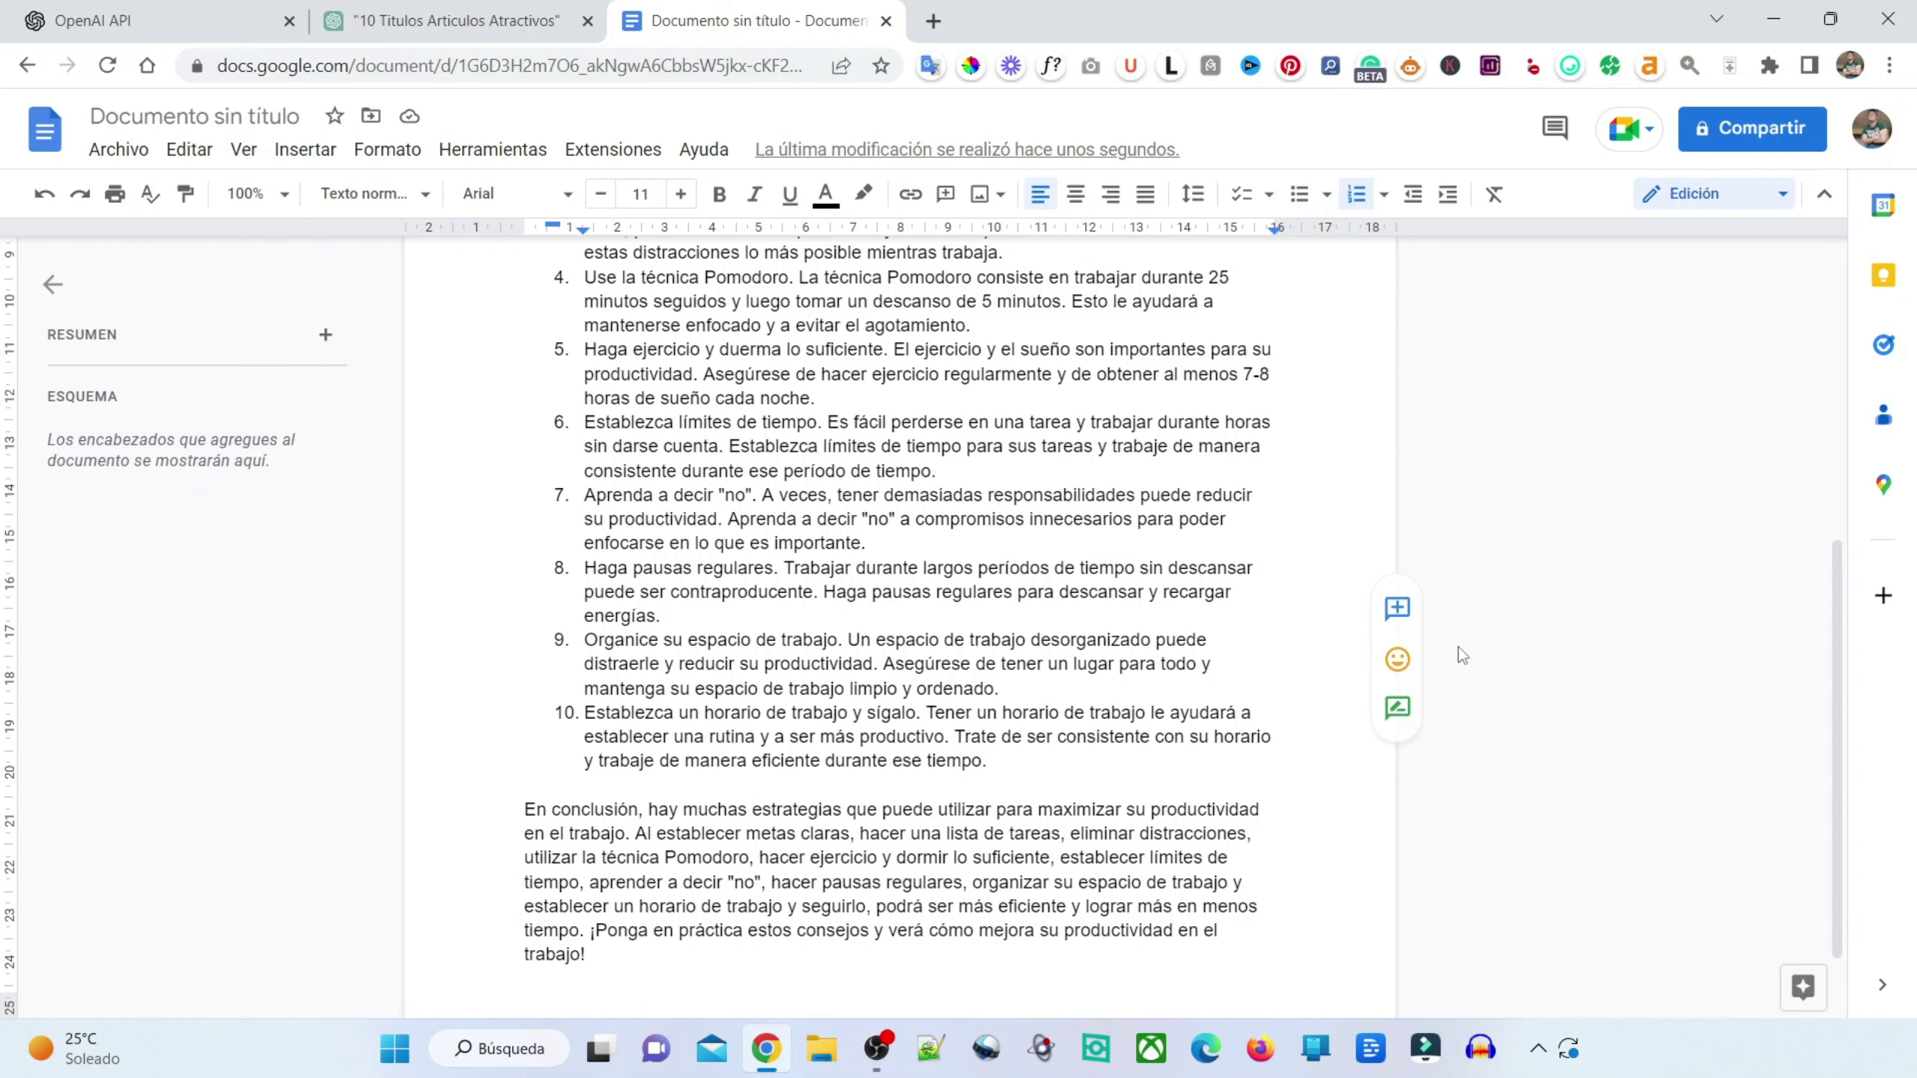
- Select the whole fourth tip of the numbered list, about the Pomodoro technique
left_click_drag(1827, 687, 1827, 675)
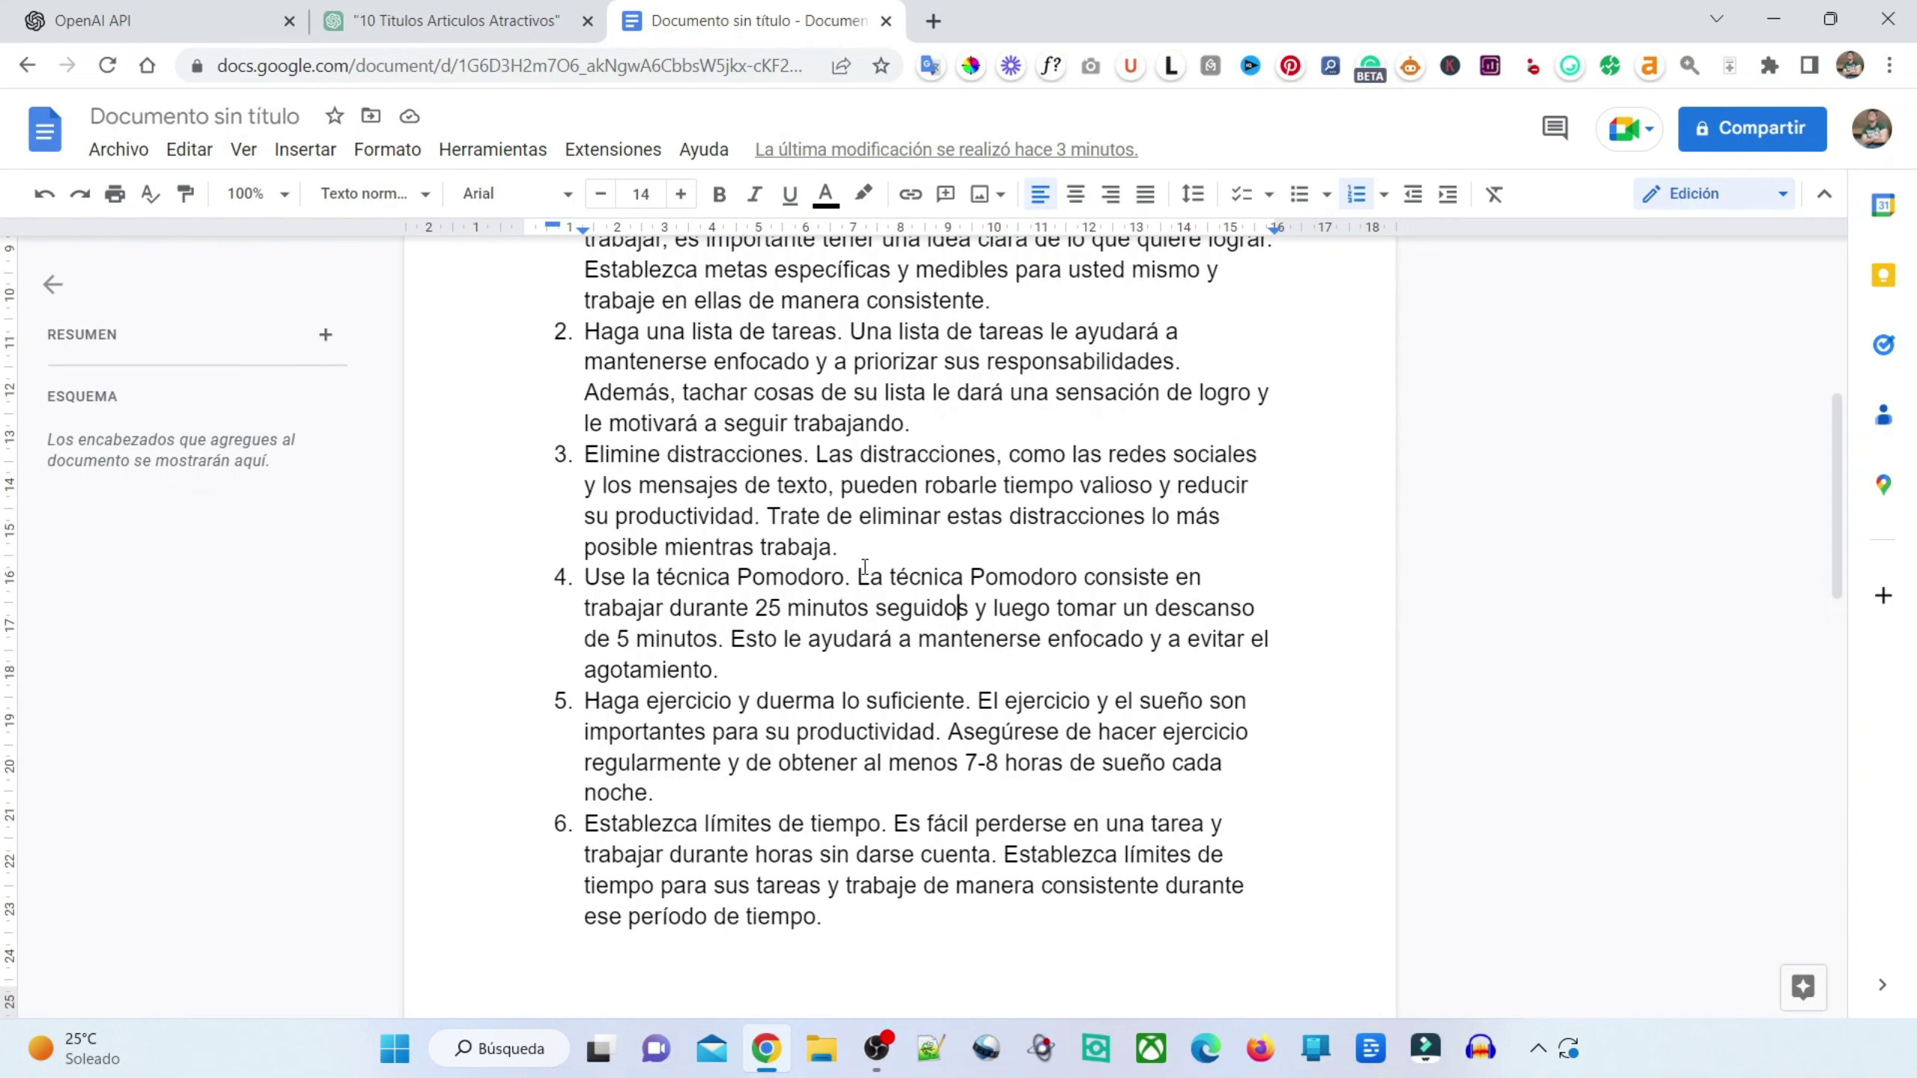
left_click_drag(586, 577, 772, 657)
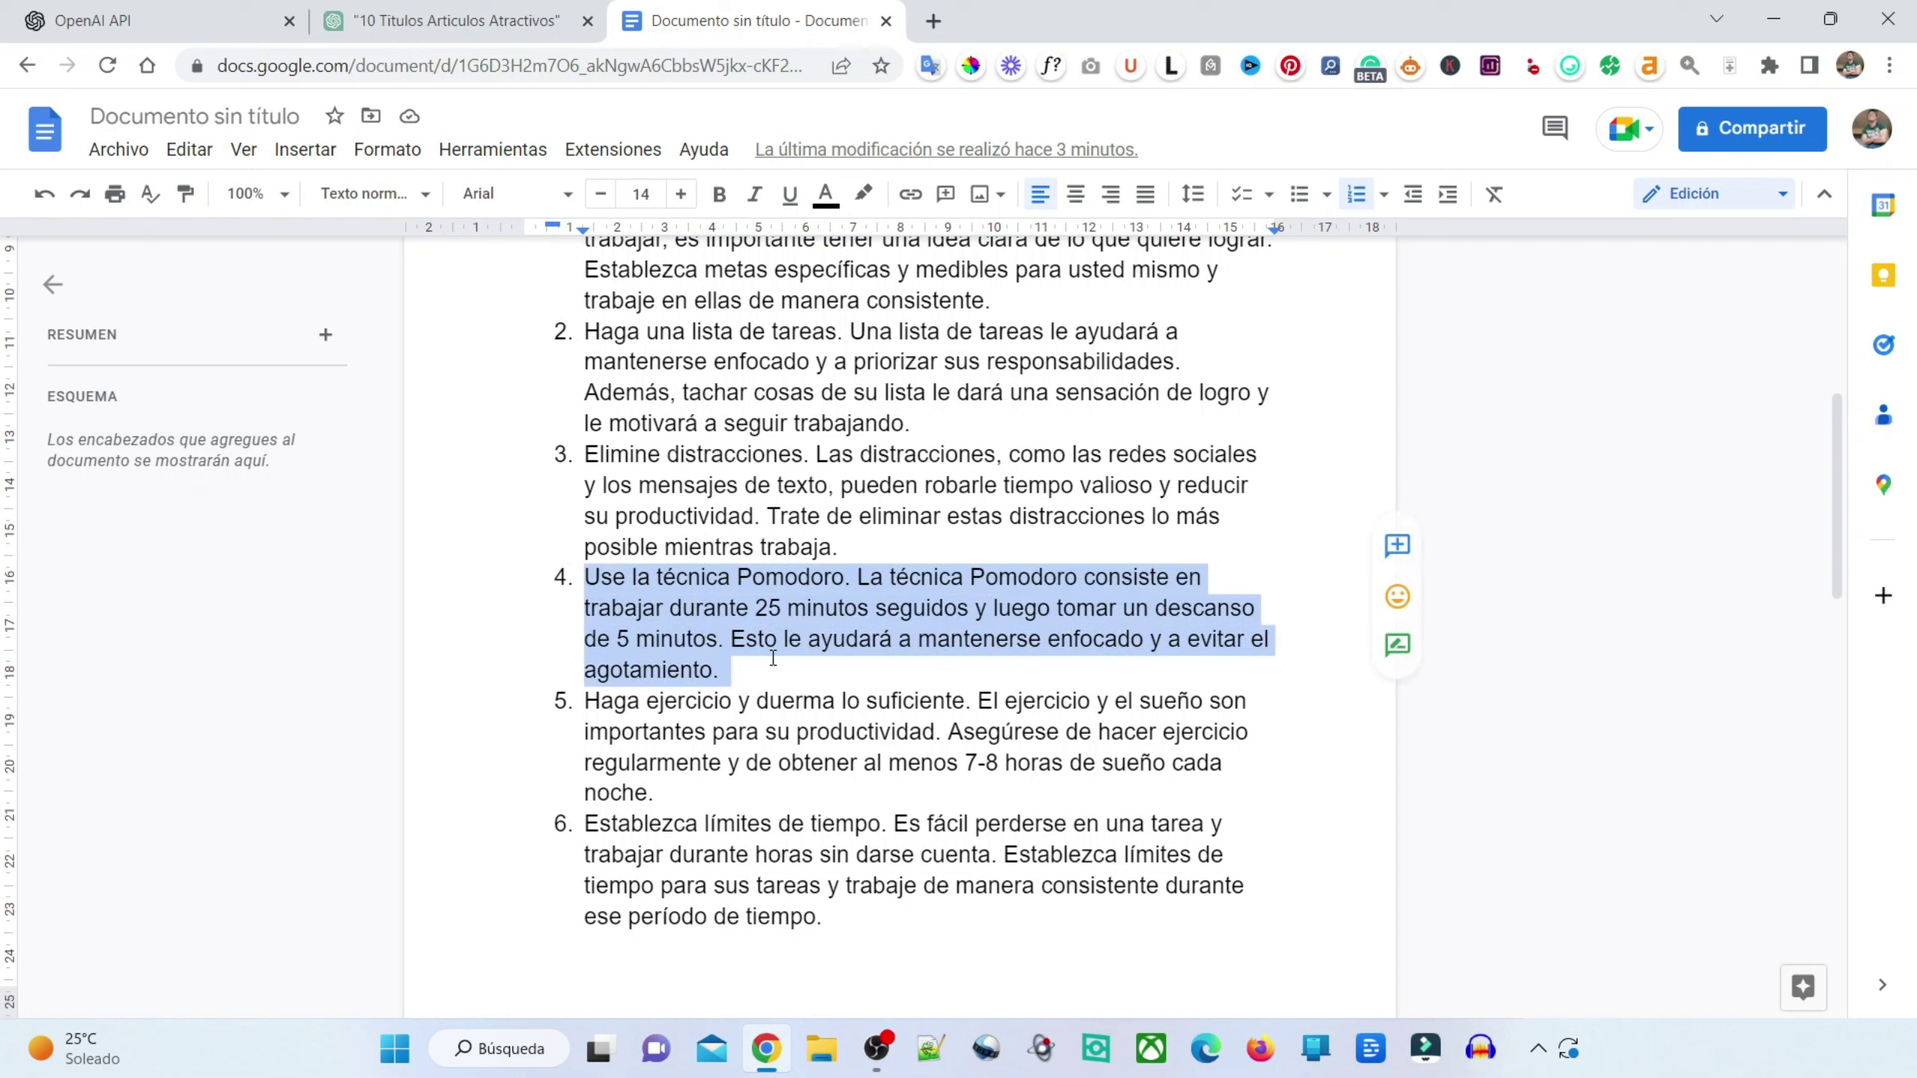